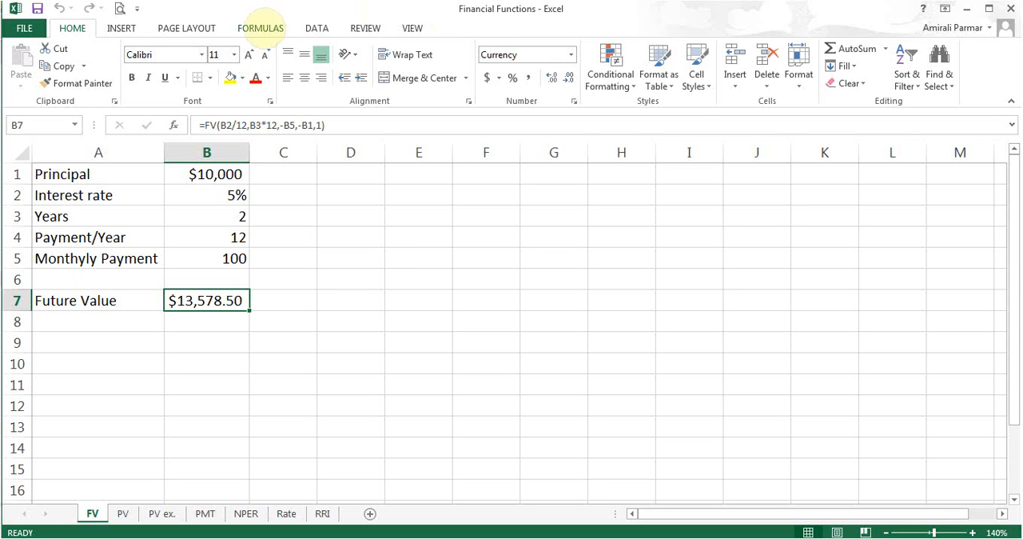
Browse the list of financial functions as far as FV and NPER, then close it without choosing one.
click(261, 28)
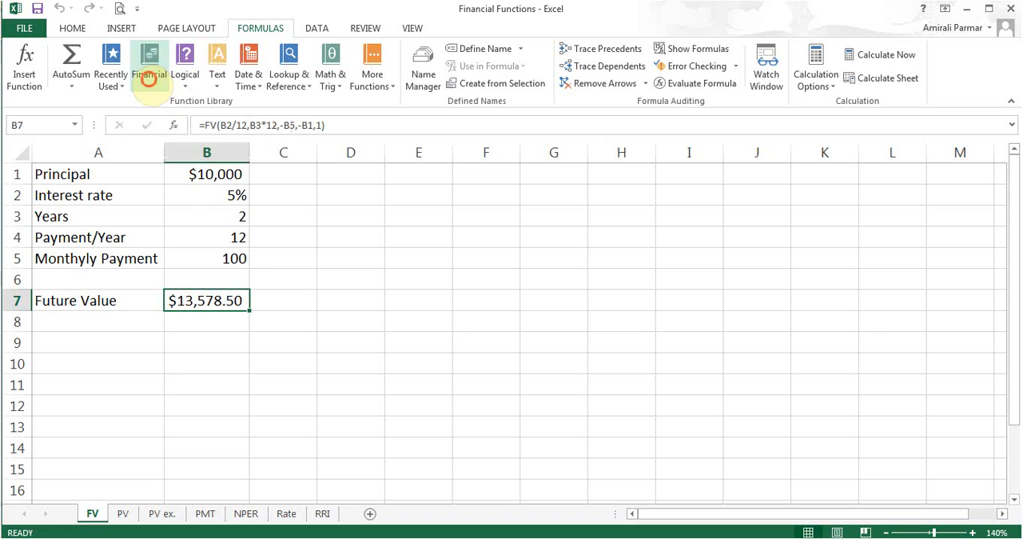
click(149, 80)
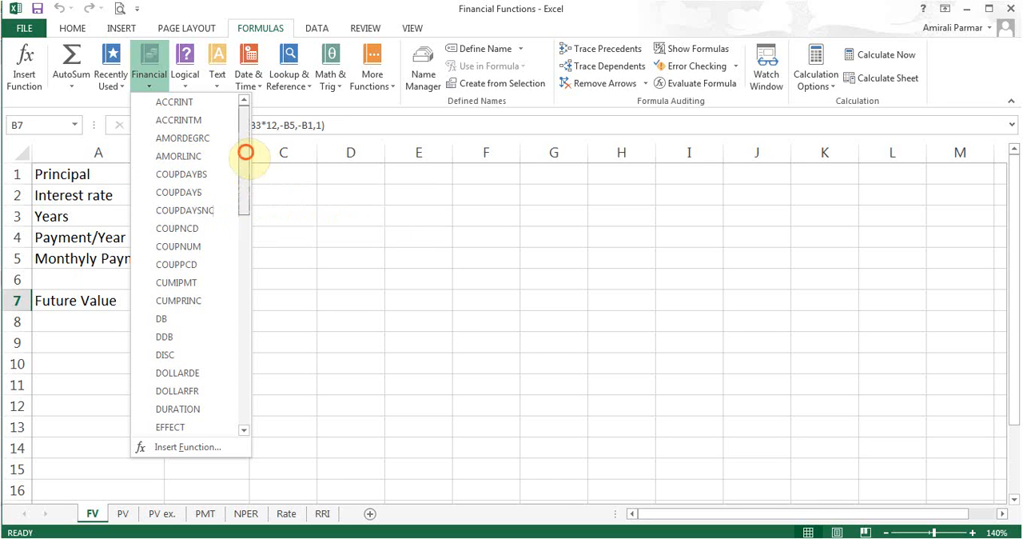
drag(245, 153, 240, 213)
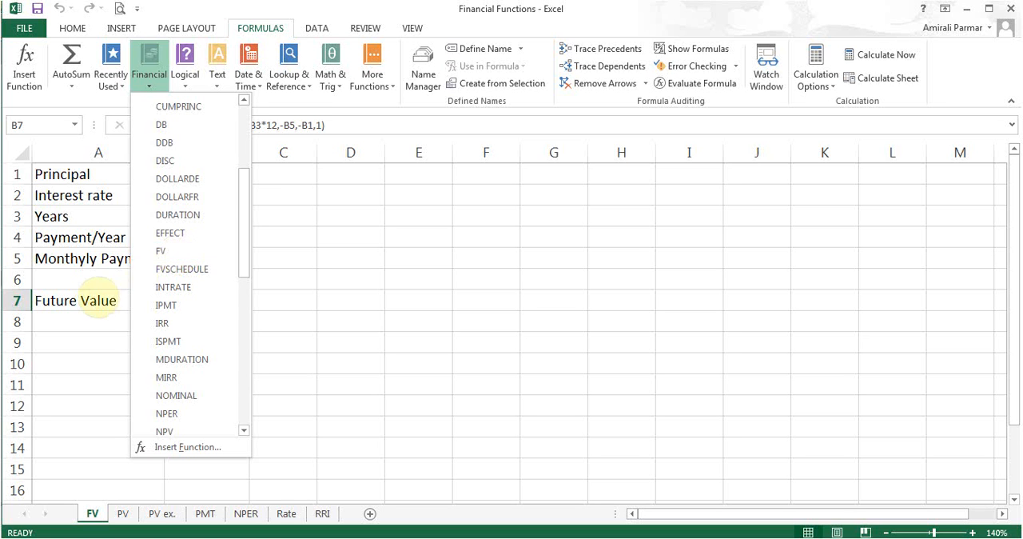
click(98, 297)
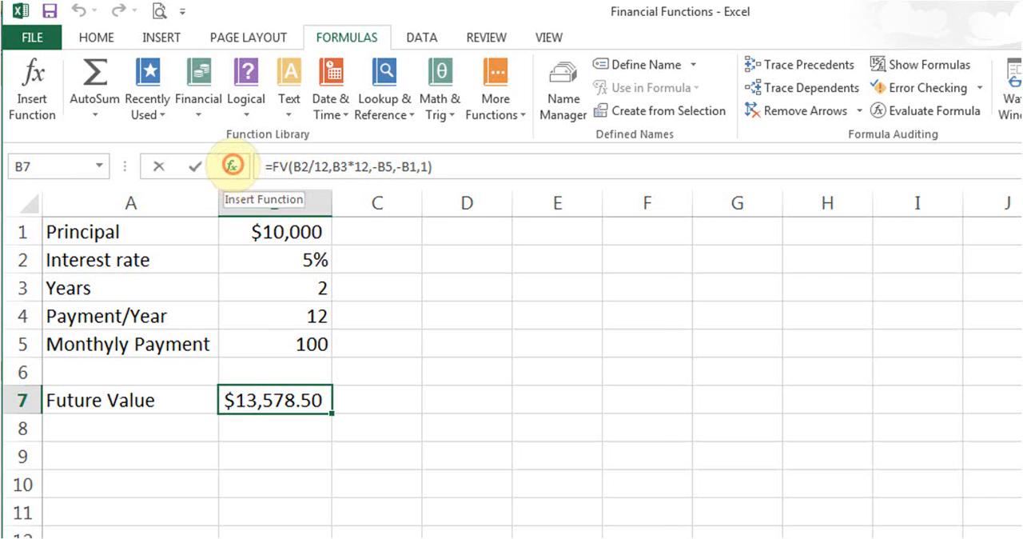
Review the Rate, Nper, Pmt, Pv and Type arguments of the FV function in cell B7.
click(231, 166)
drag(504, 280, 786, 213)
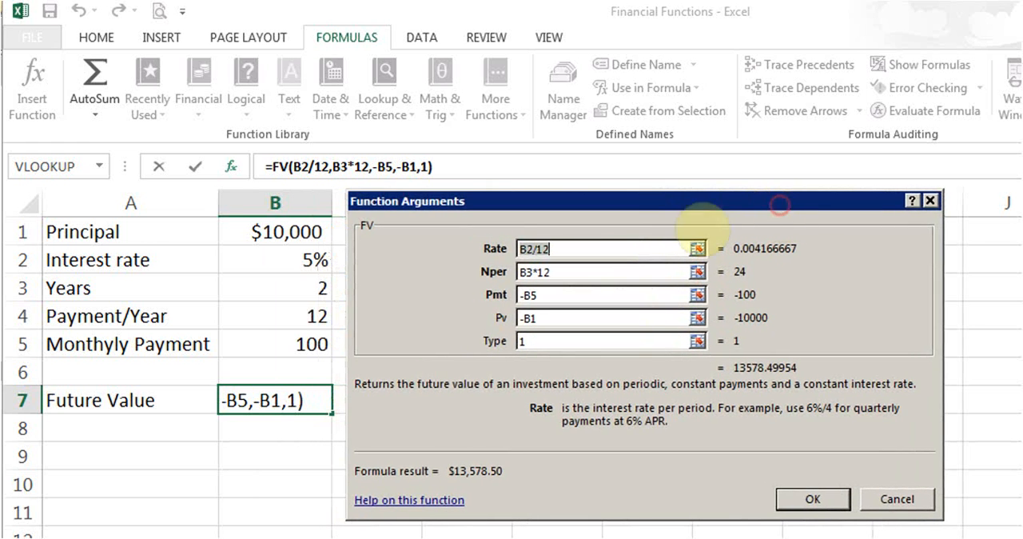
click(592, 249)
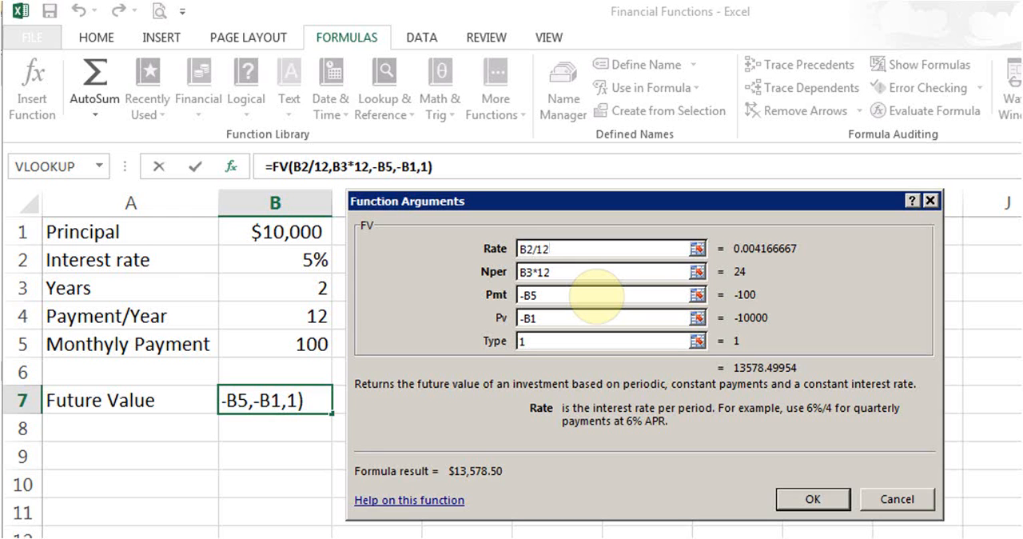
click(591, 273)
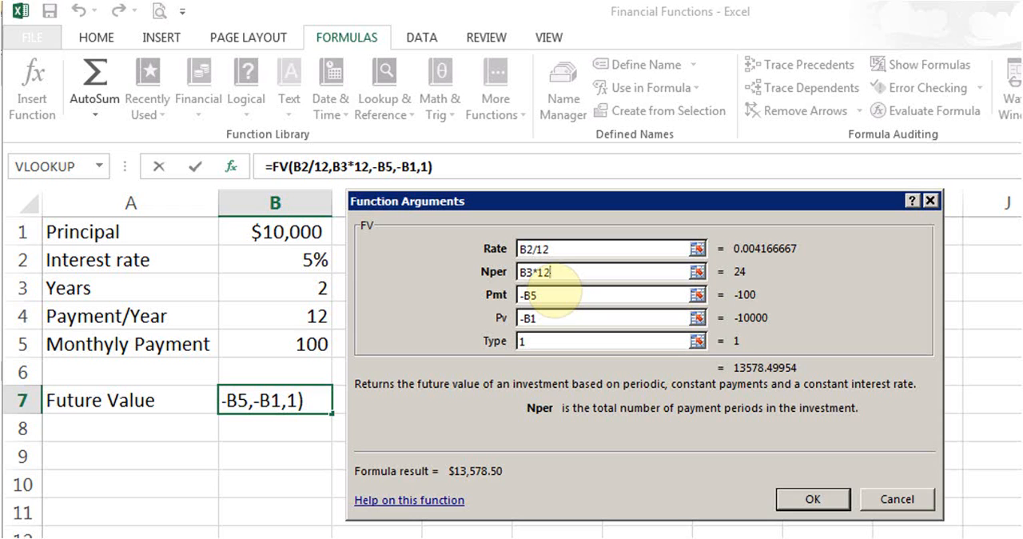
click(558, 297)
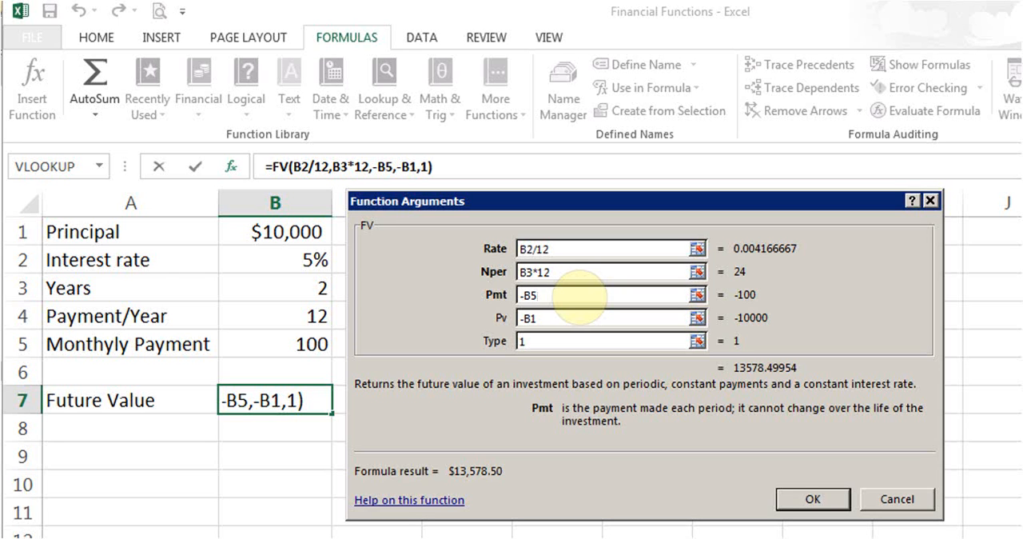
click(572, 317)
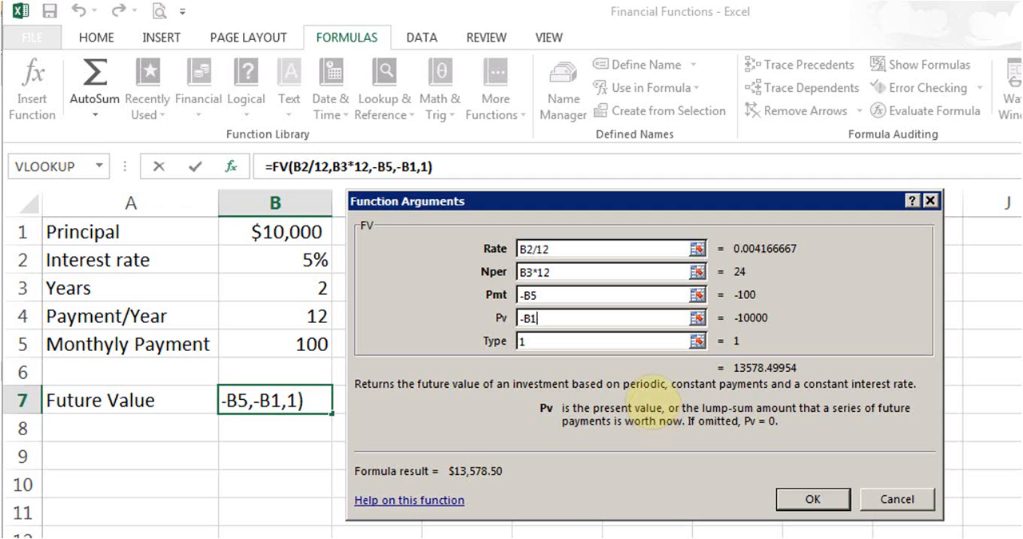
click(616, 342)
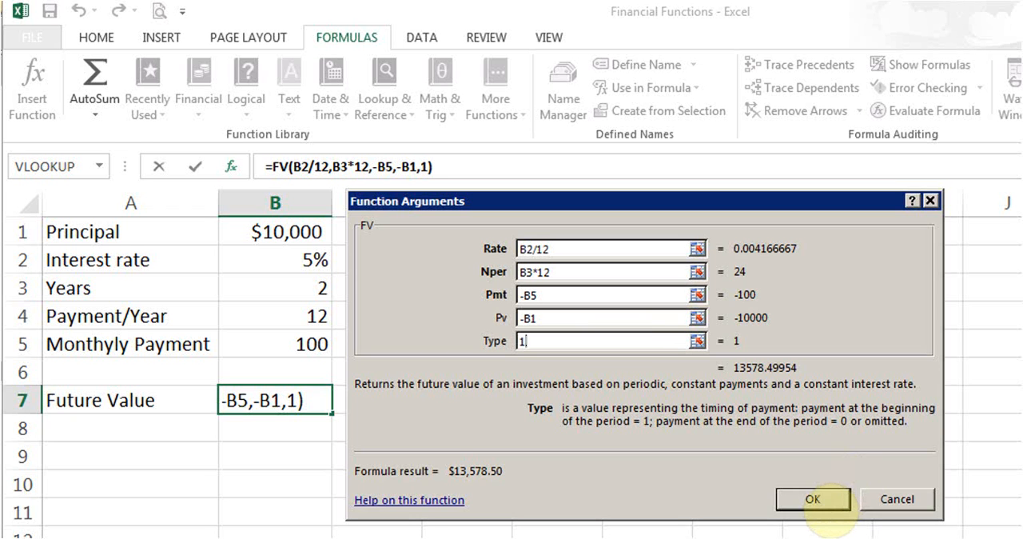
click(826, 501)
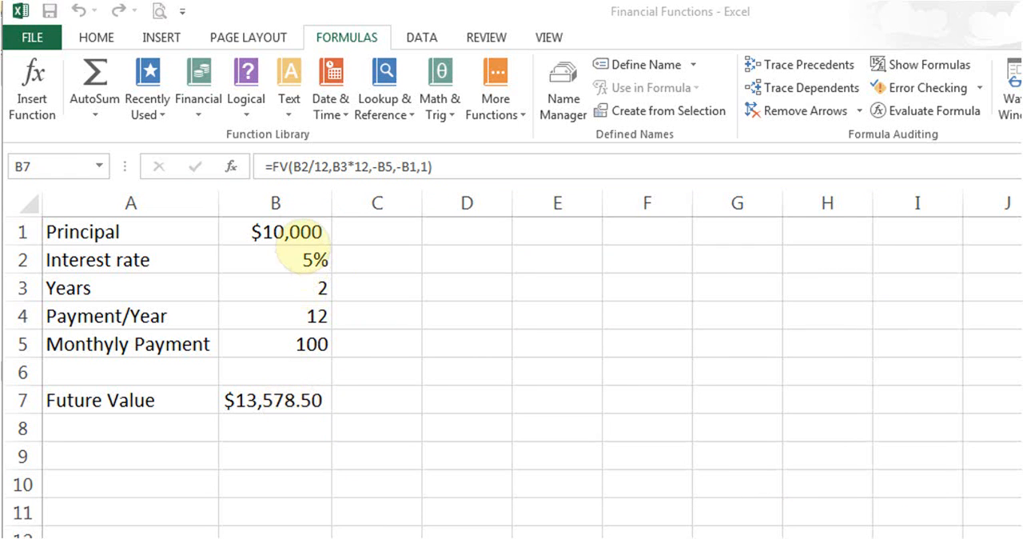
Set the principal in B1 to 0 and the interest rate in B2 to 10%.
click(276, 233)
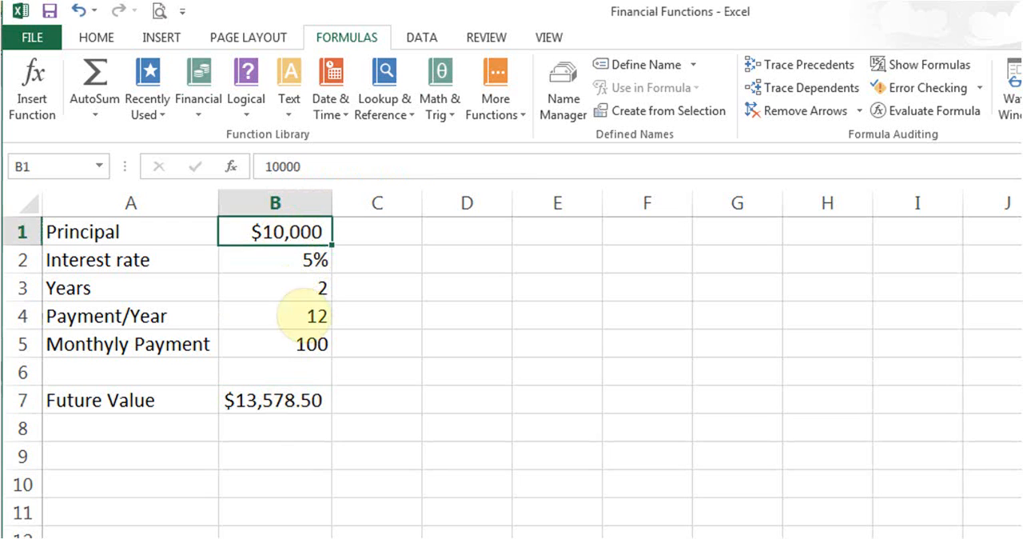
text(0)
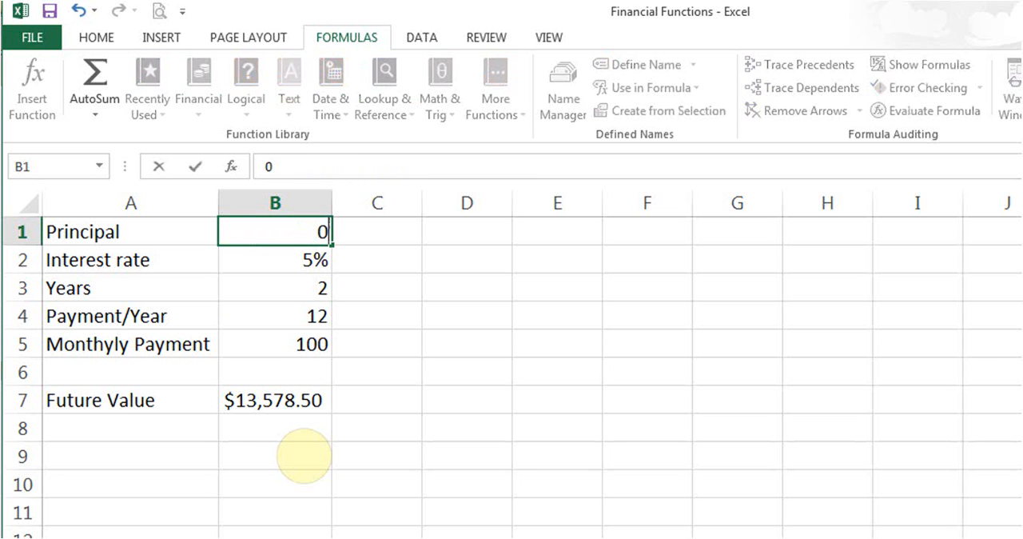
key(Return)
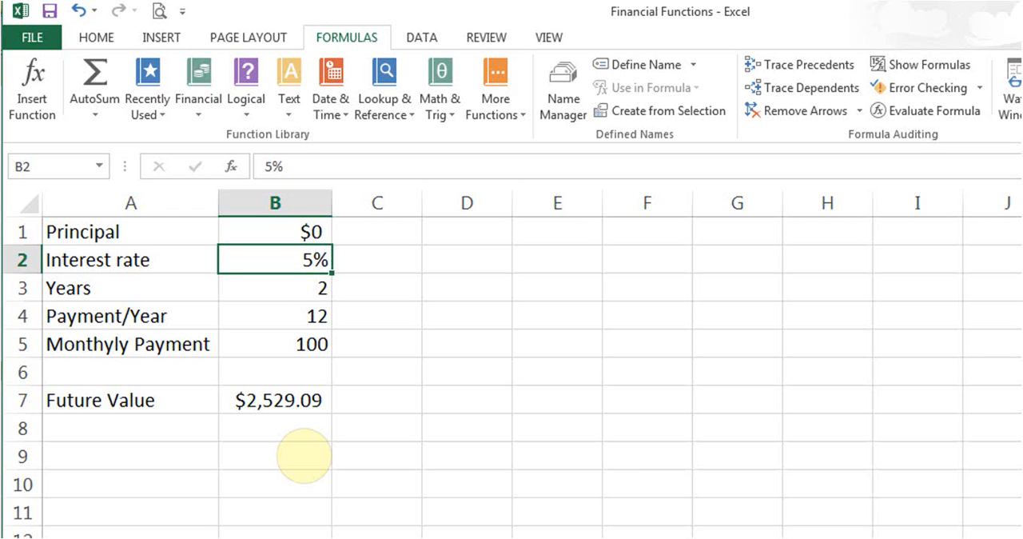
text(10)
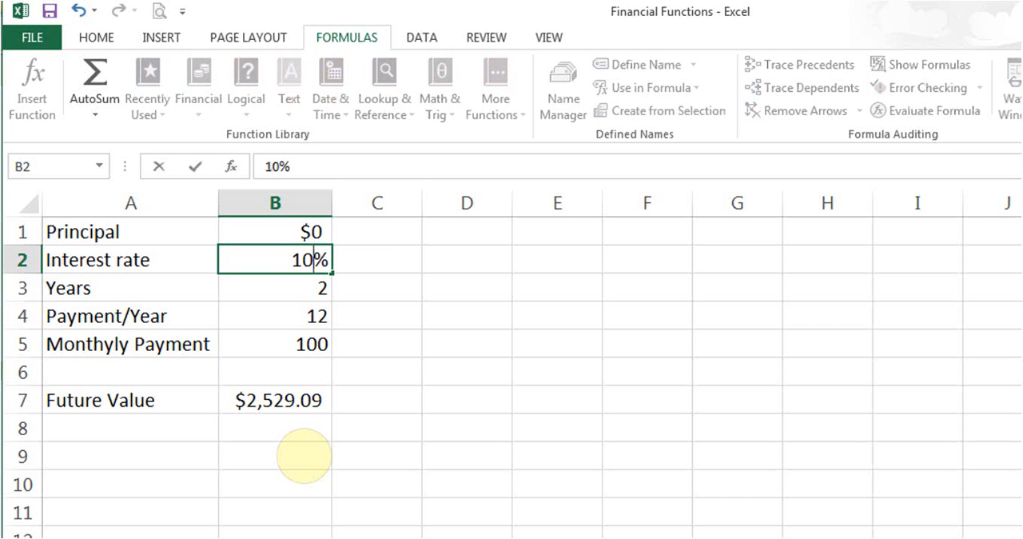
key(Return)
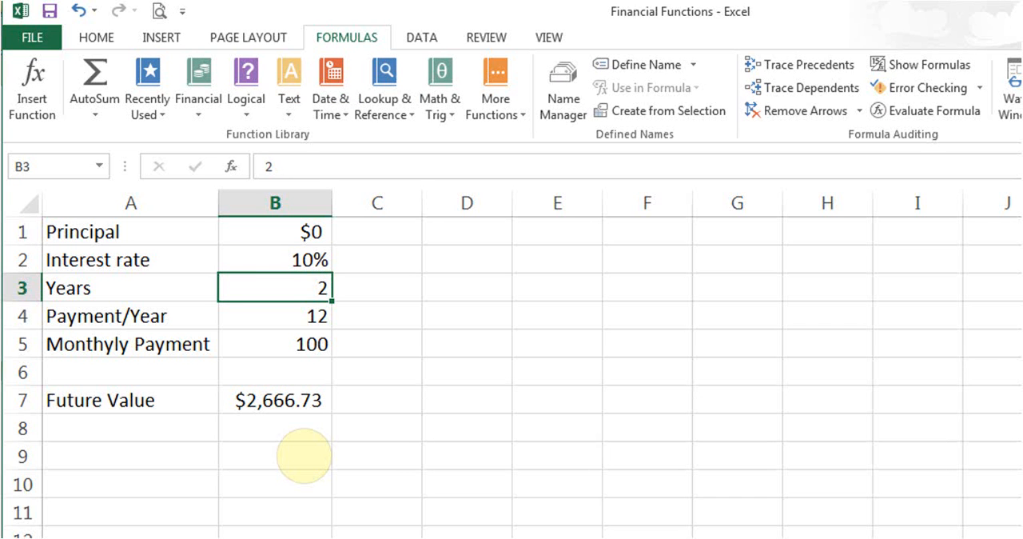
Set the number of years in B3 to 20.
key(F2)
text(0)
key(Return)
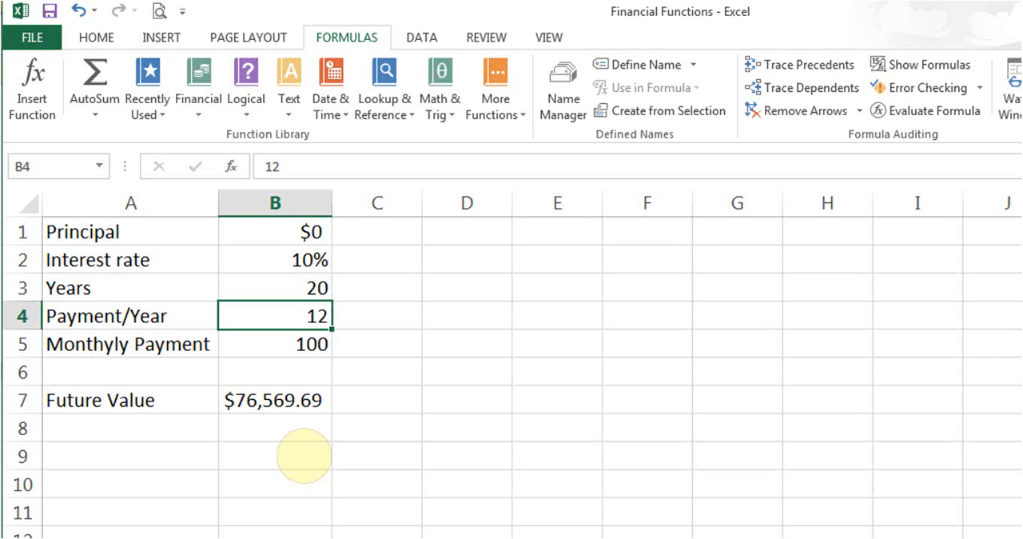
Clear the future value formula from cell B7.
key(Down)
key(Down)
key(Down)
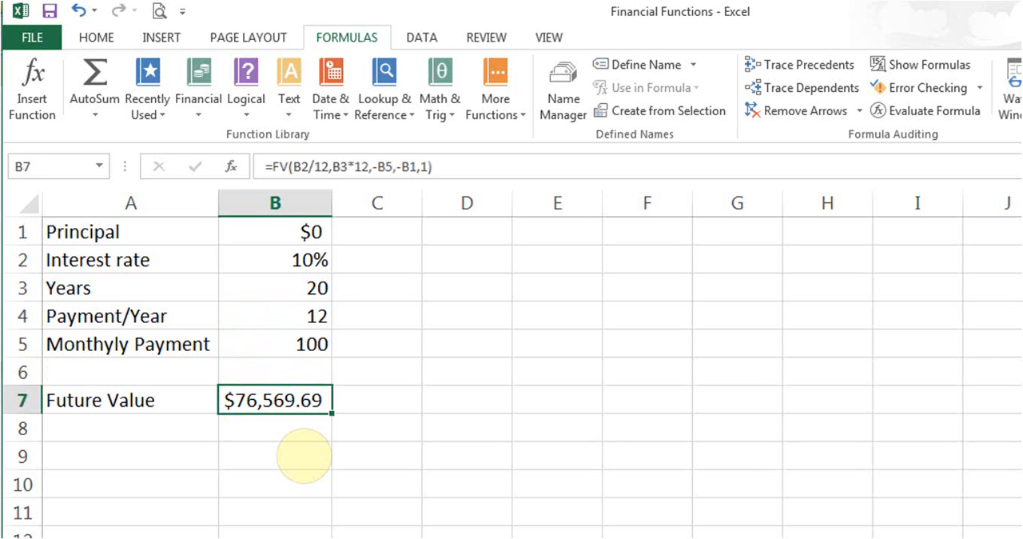
key(Delete)
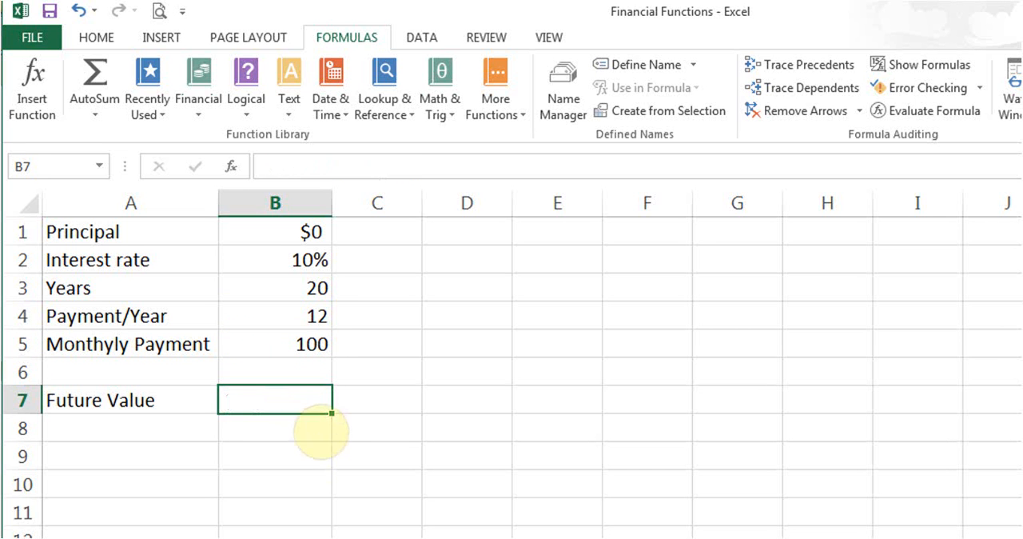
Insert the financial function FV in B7 and set its Rate argument to B2/12.
click(199, 100)
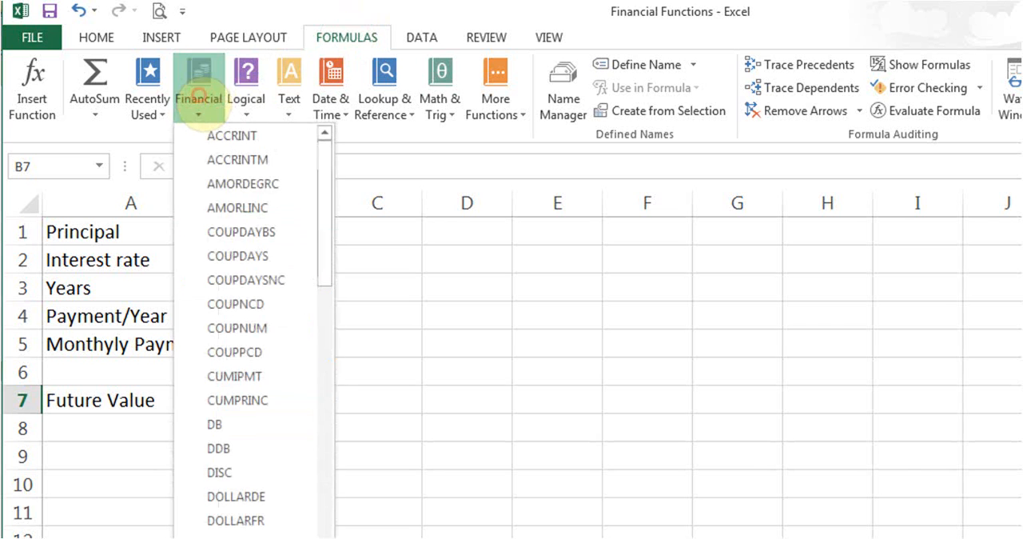
drag(323, 241, 324, 310)
click(224, 378)
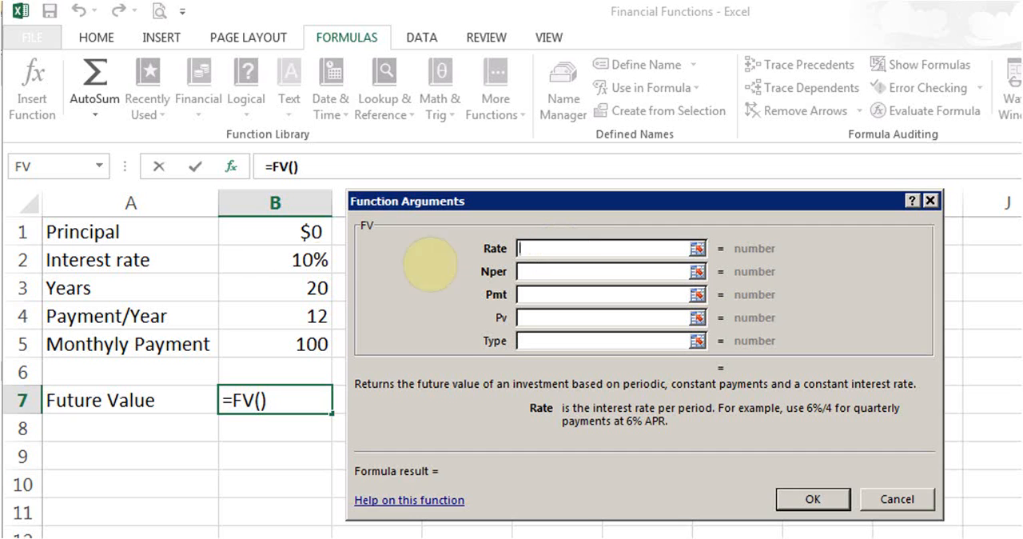
click(256, 268)
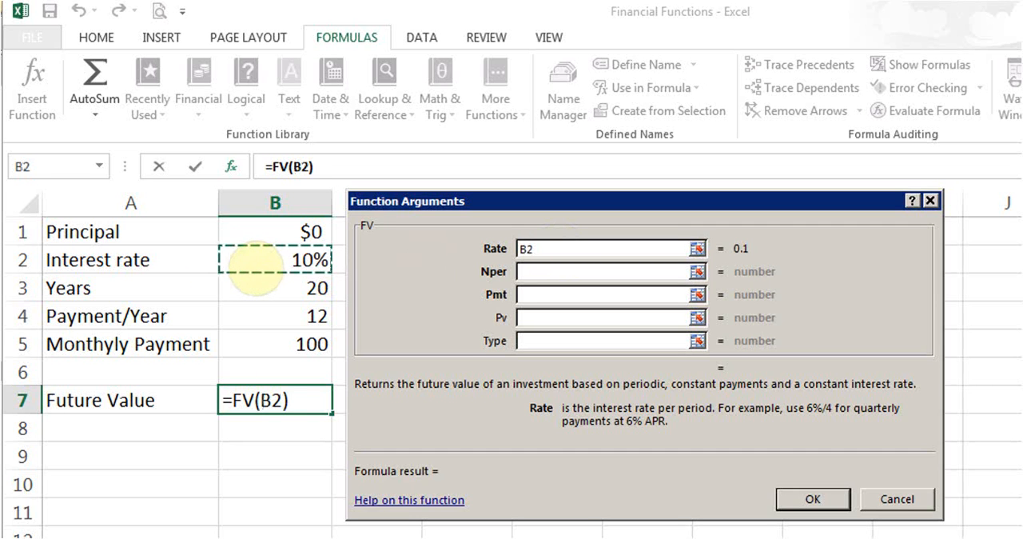
text(/12)
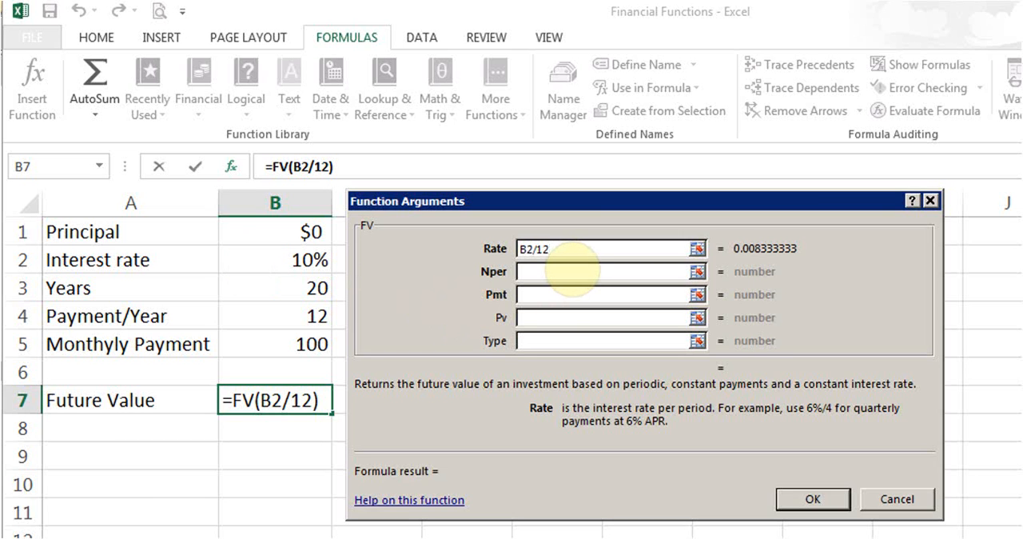
Set the FV function's Nper argument to B3*12 and its Pmt argument to -B5.
click(573, 270)
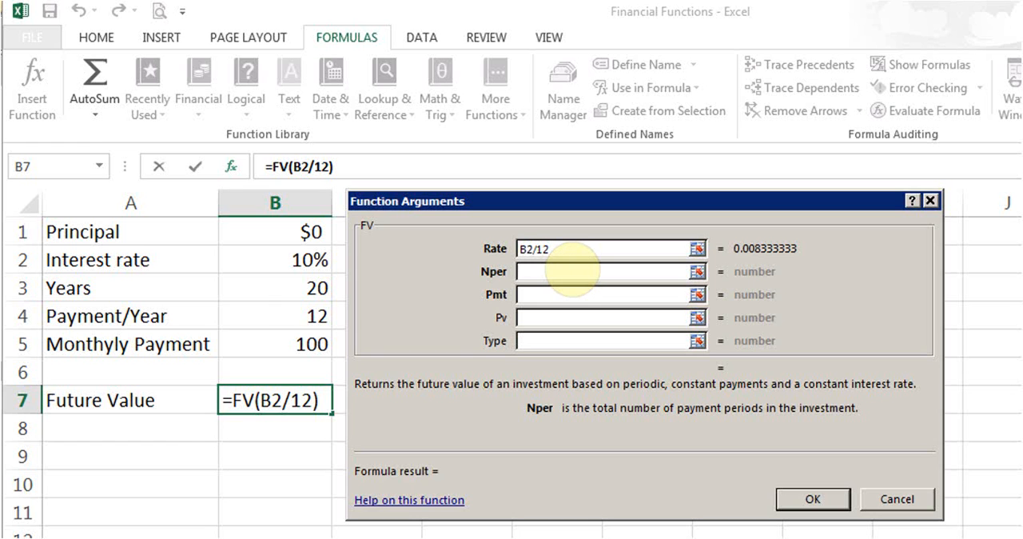
click(274, 289)
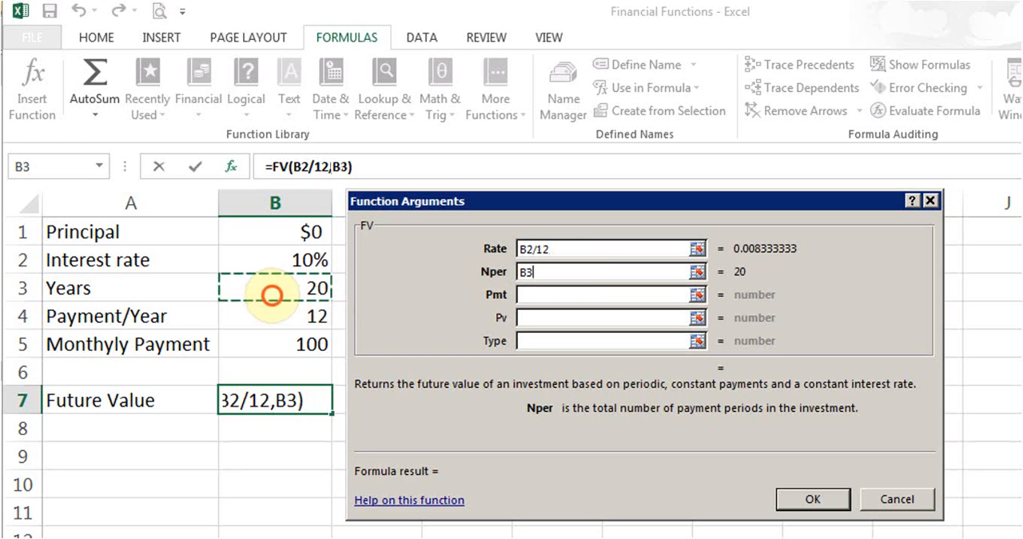
text(*)
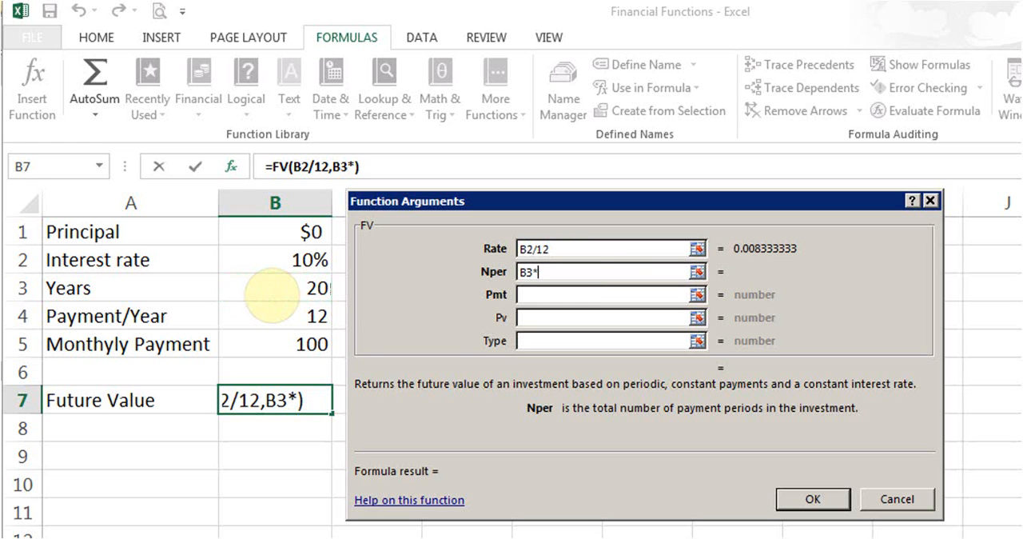
text(12)
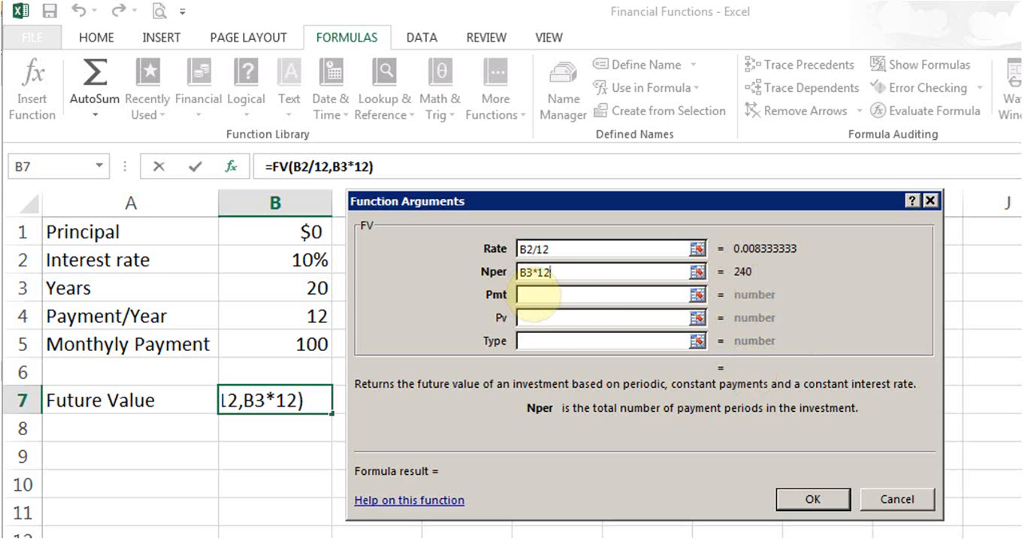
click(531, 294)
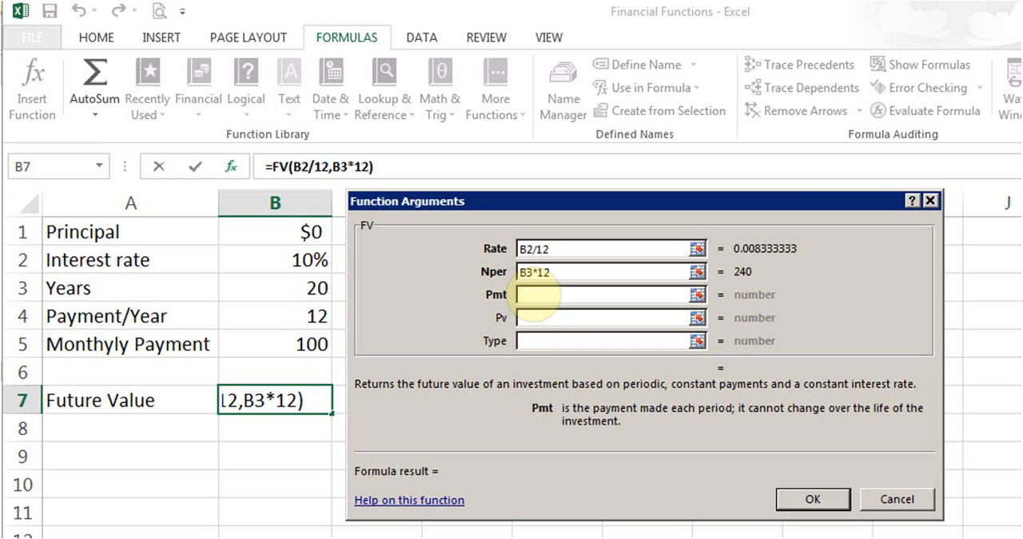
text(-)
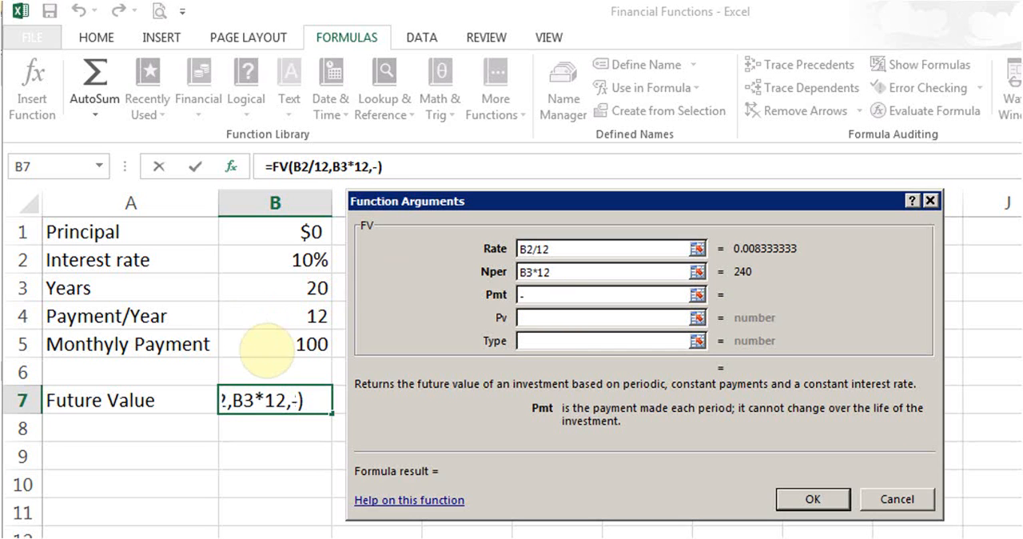
click(267, 350)
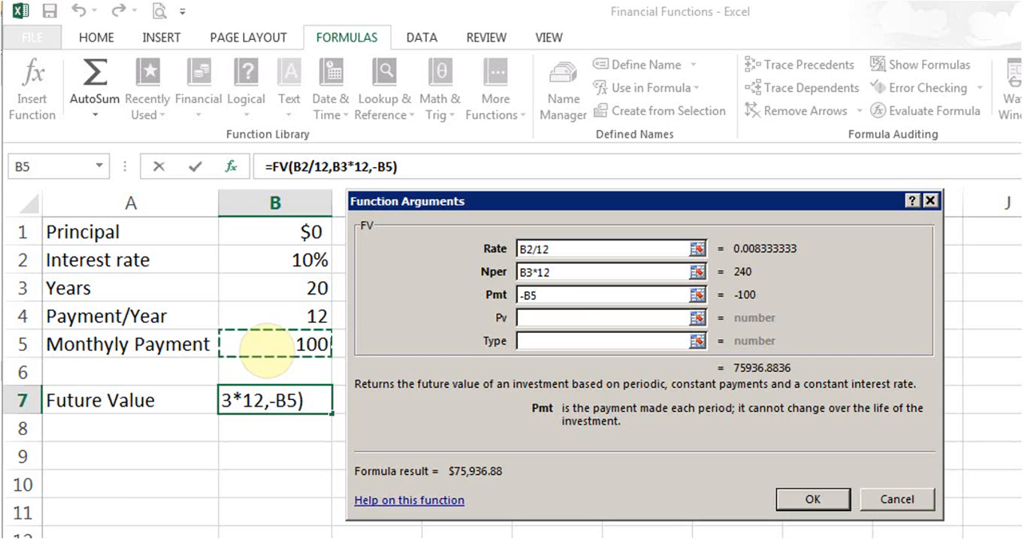
Set the FV function's Pv argument to -B1, leave Type empty and complete the formula.
click(562, 321)
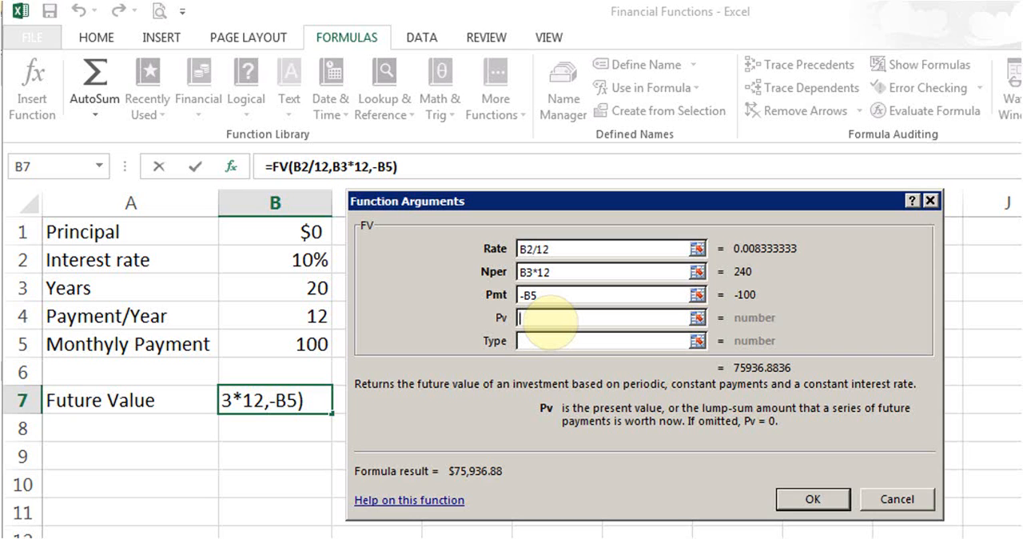
text(-)
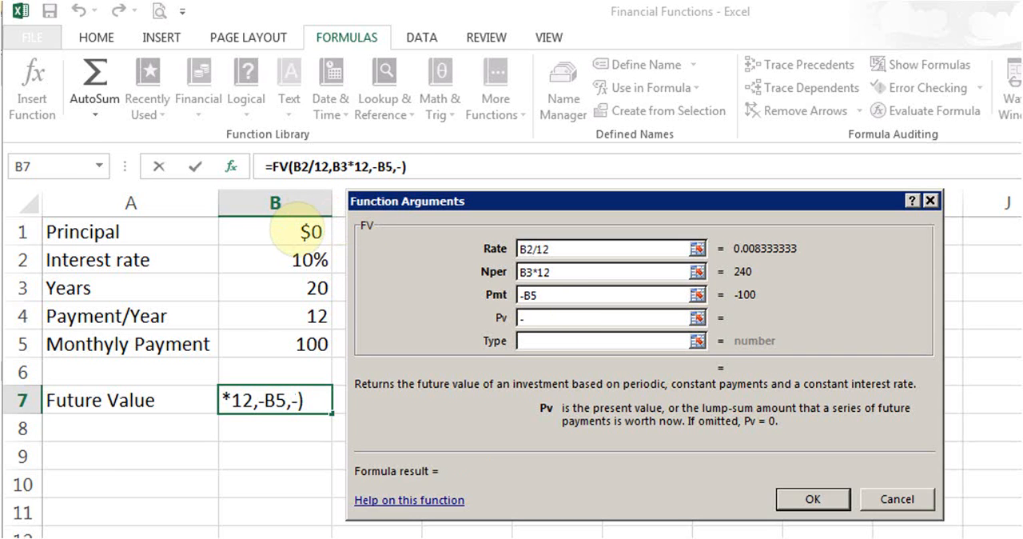
click(296, 232)
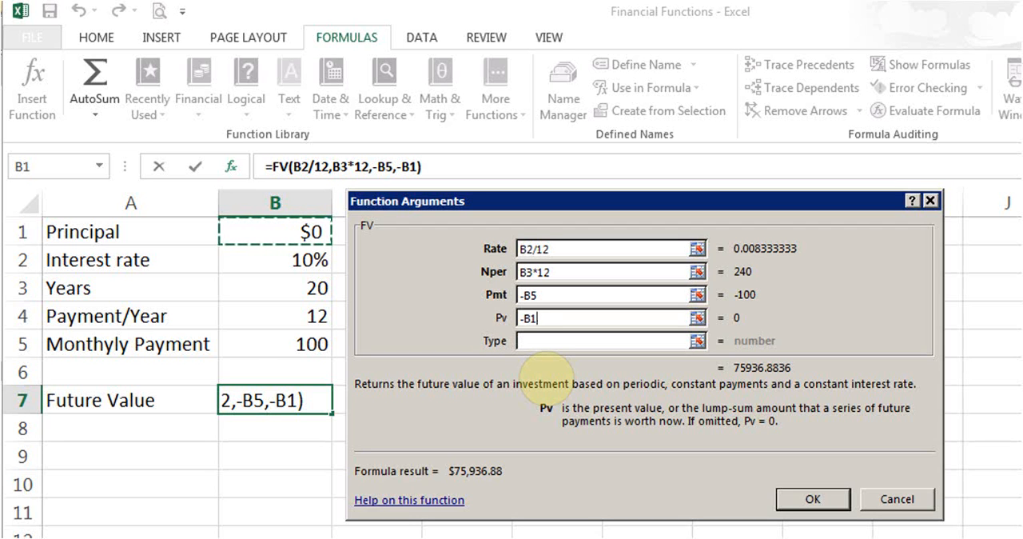
click(554, 341)
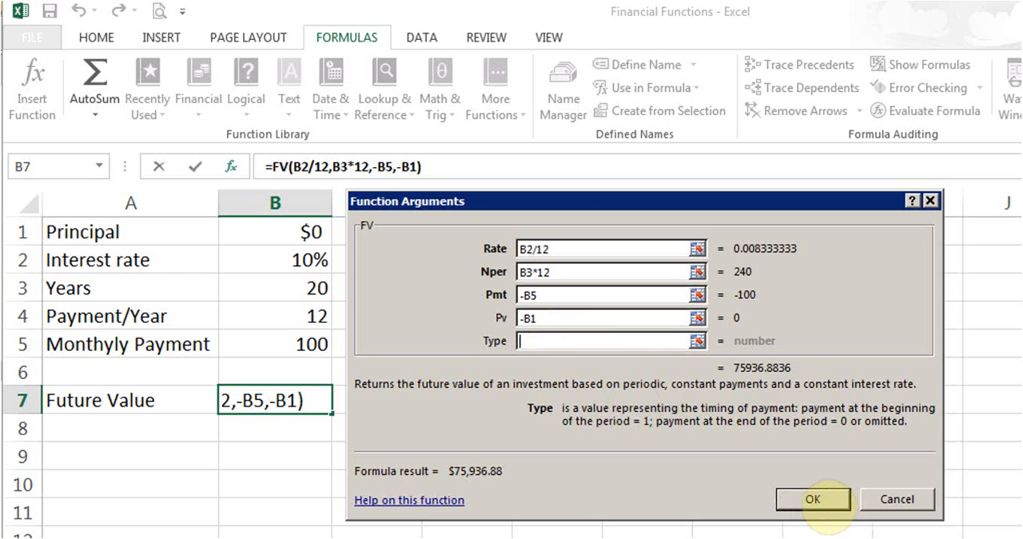
click(828, 497)
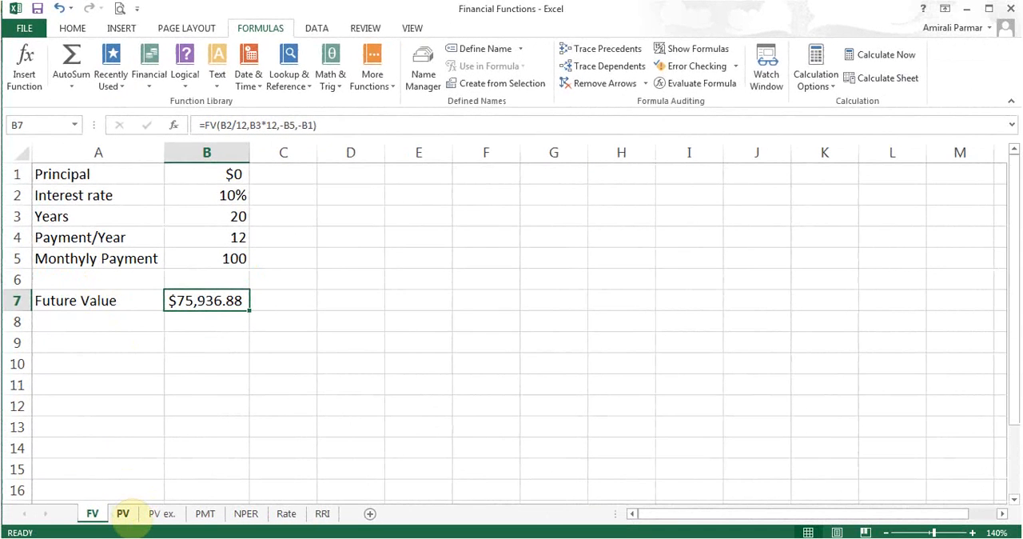
Open the PV sheet and browse the list of financial functions for the present value cell B6.
click(123, 514)
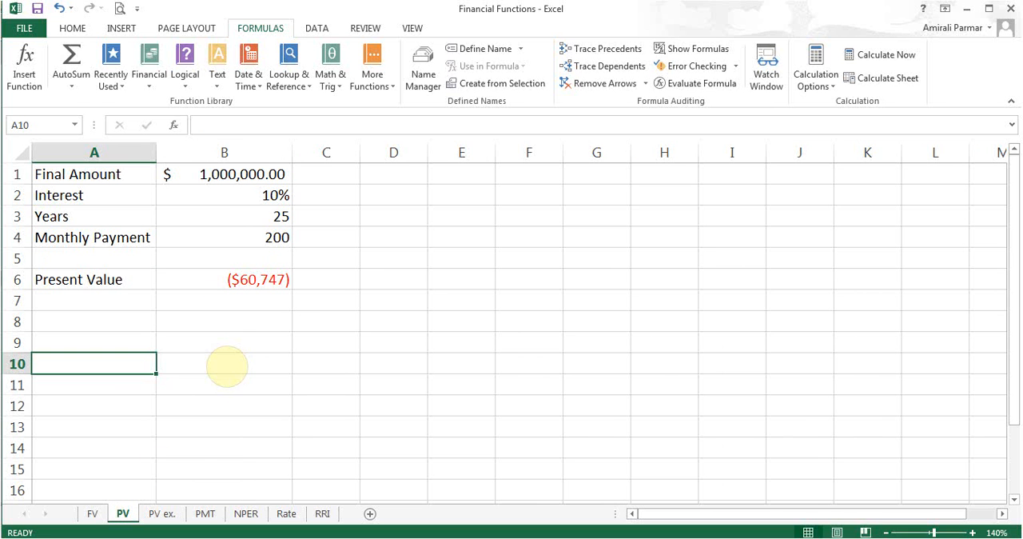
click(225, 281)
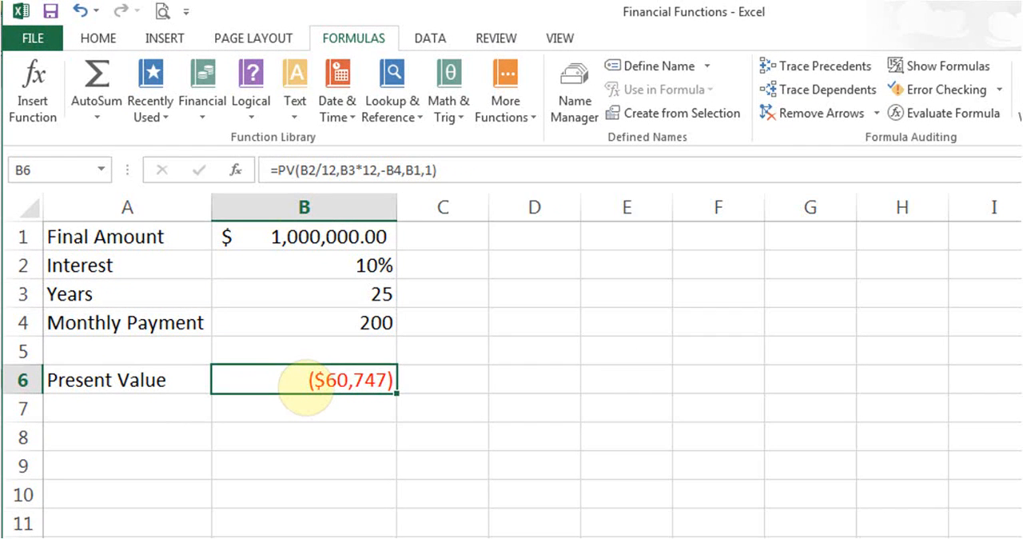
click(202, 116)
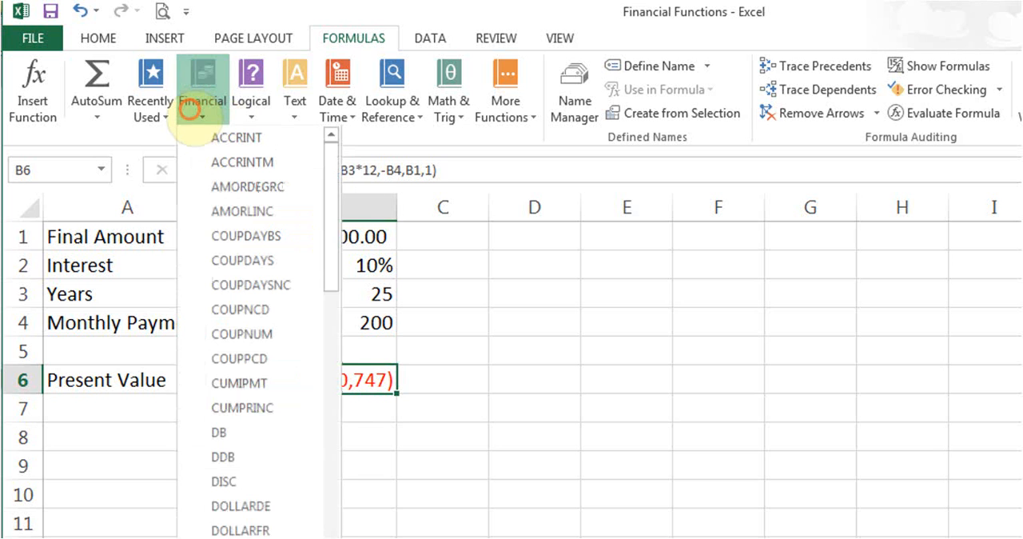
drag(329, 210, 331, 304)
click(472, 381)
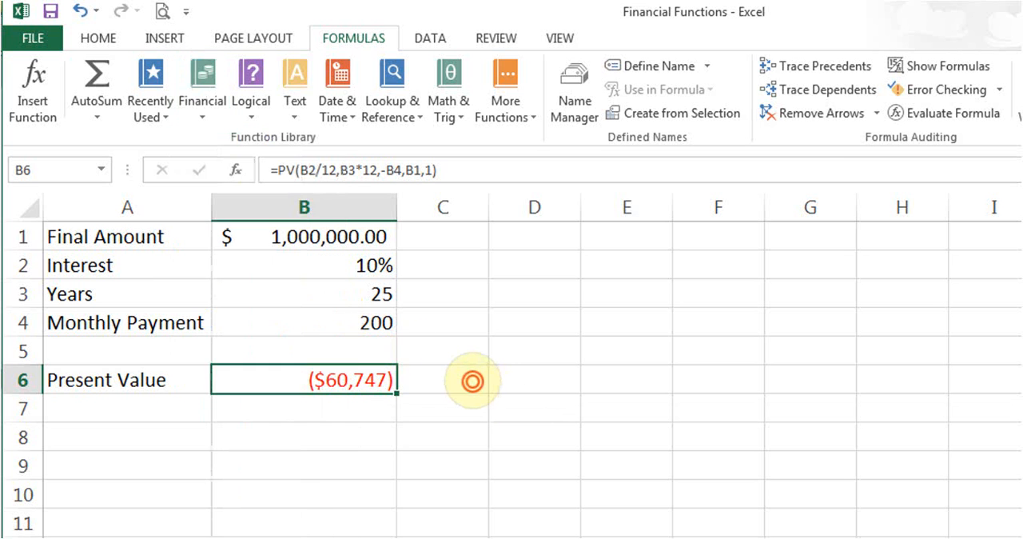
Search the function library for "pv" from cell C6, read its description and leave without inserting it.
click(472, 382)
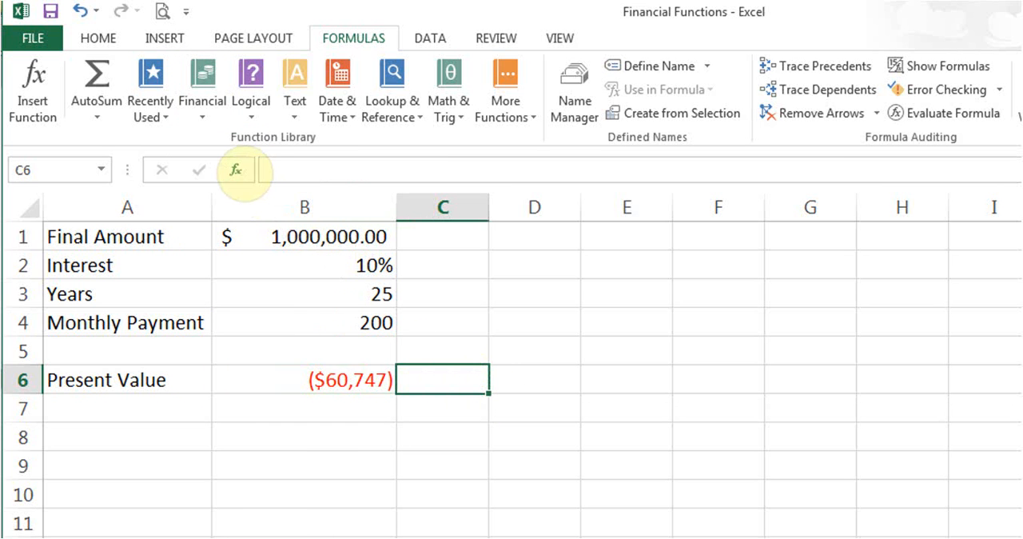
click(235, 170)
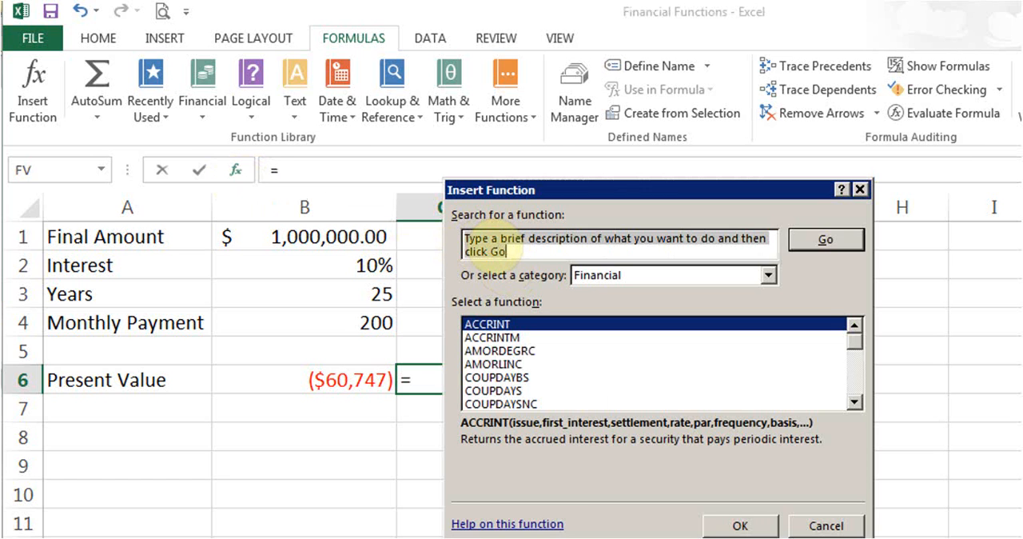
text(pv)
key(Return)
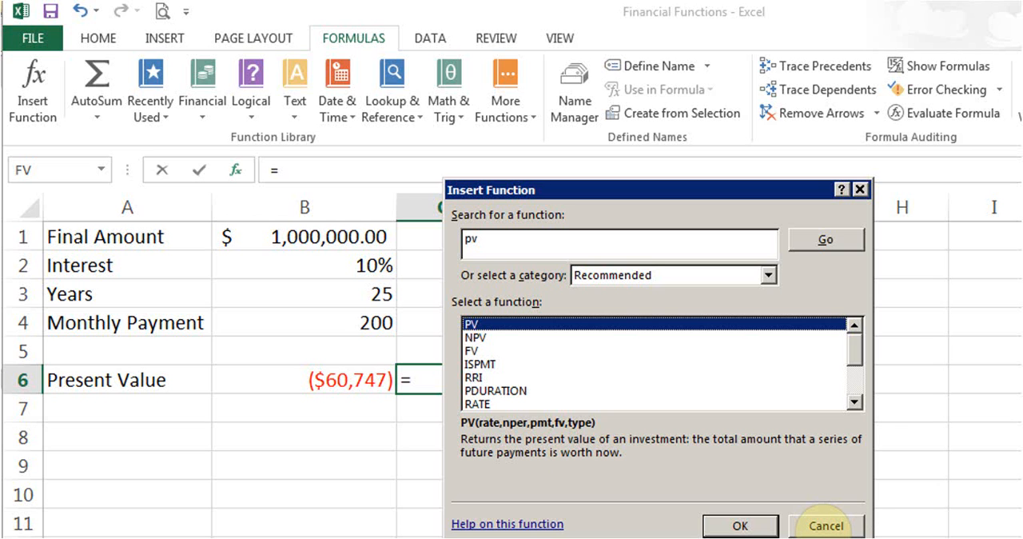
click(819, 525)
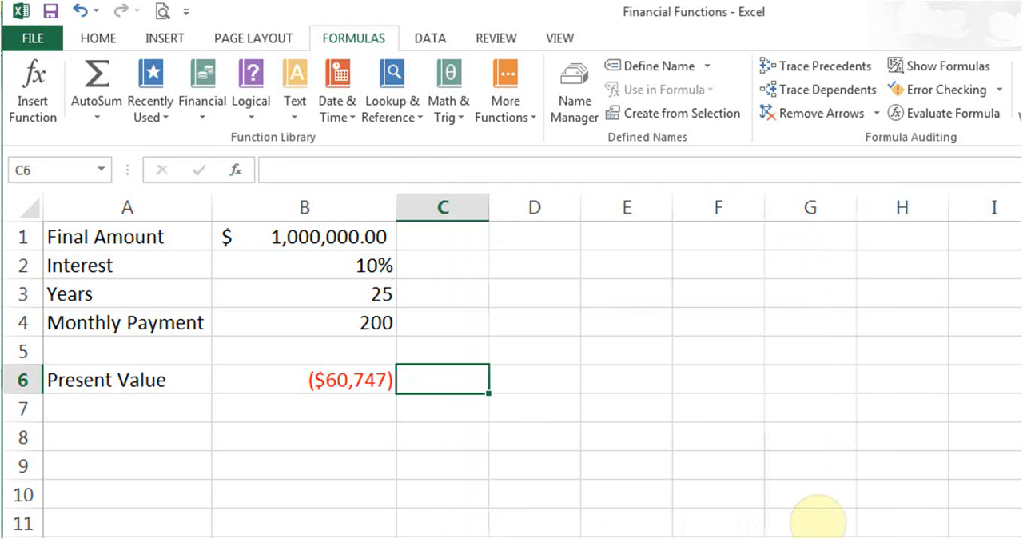
Examine the Rate, Nper, Pmt, Fv and Type arguments of the PV formula in B6 and close them without changes.
key(Left)
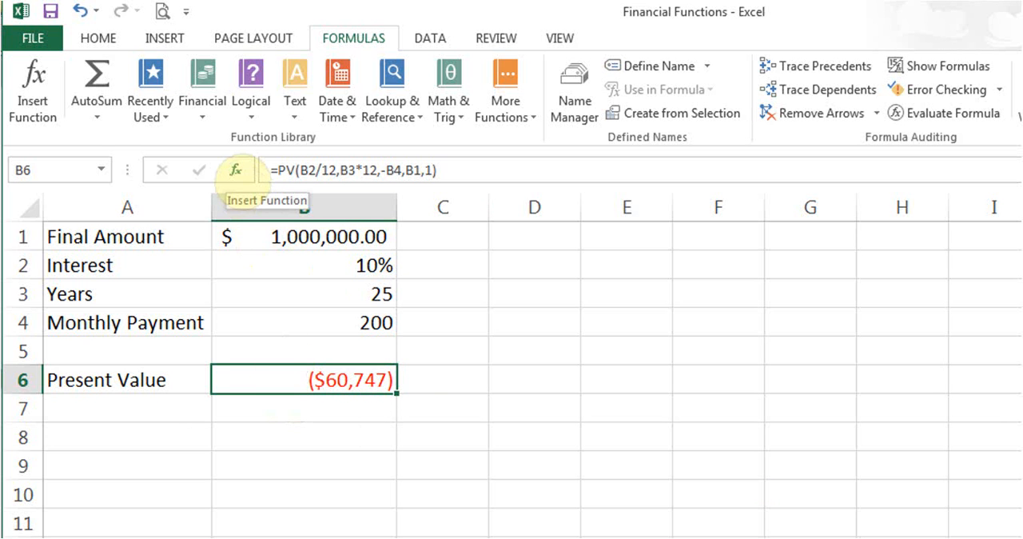
click(235, 169)
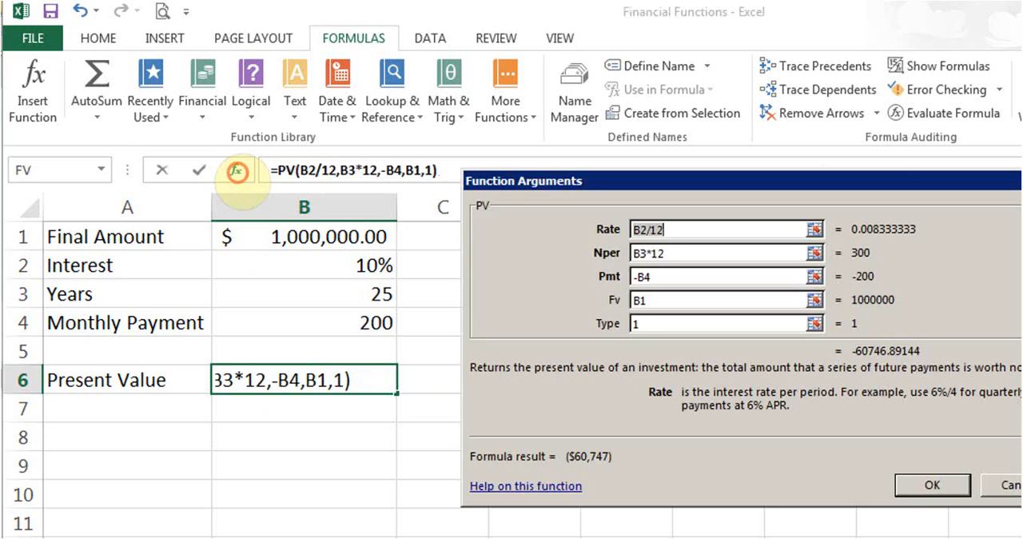
drag(694, 186, 637, 190)
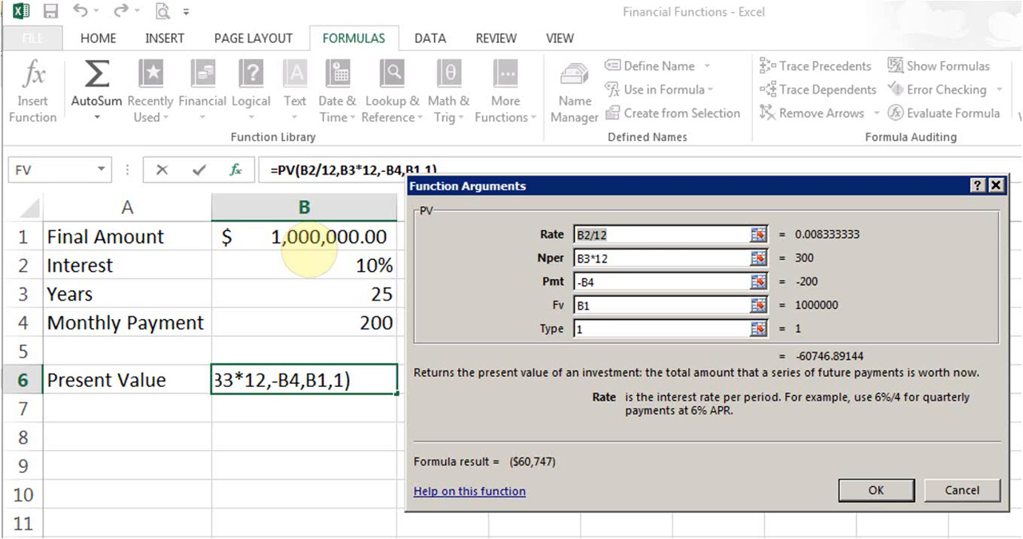
click(646, 233)
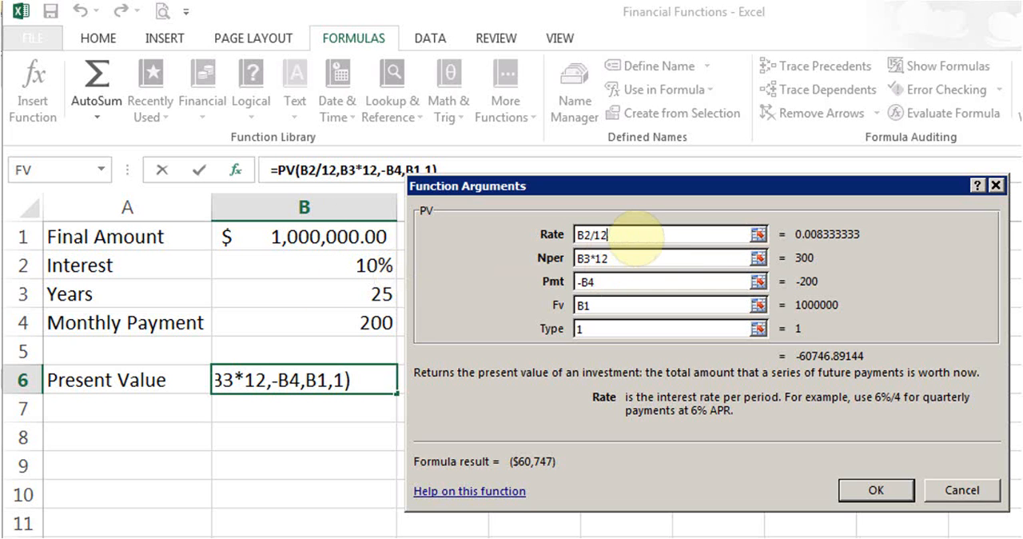
click(622, 260)
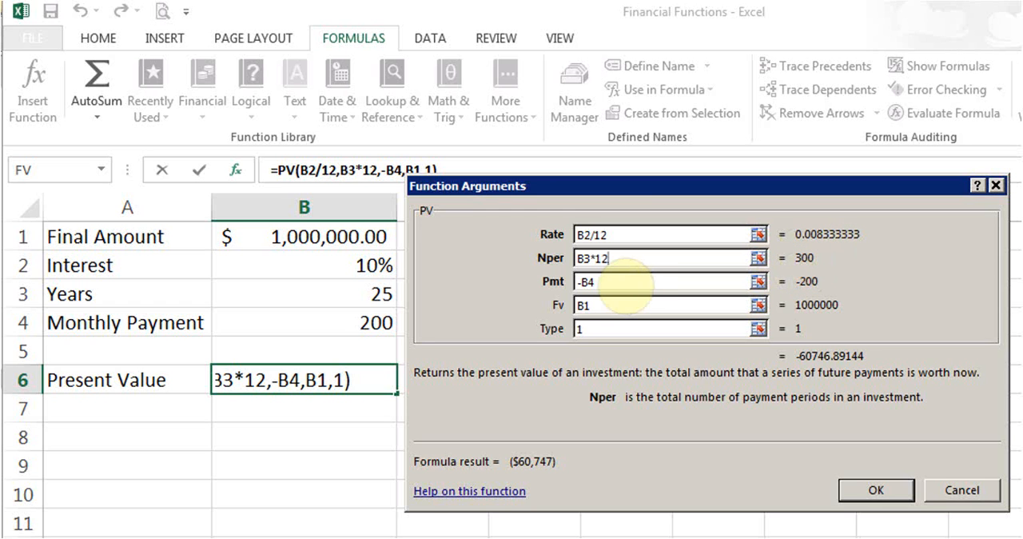
click(627, 283)
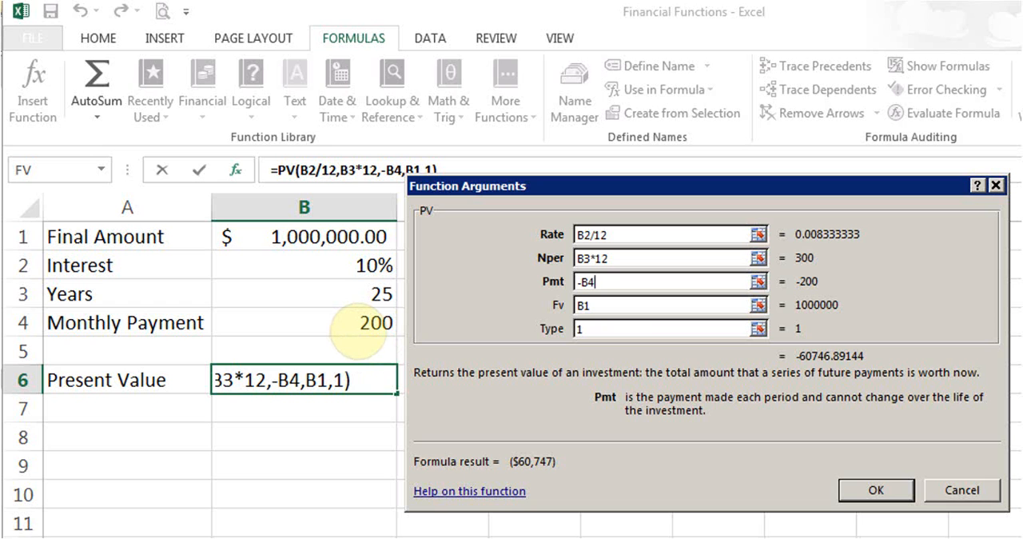
click(614, 307)
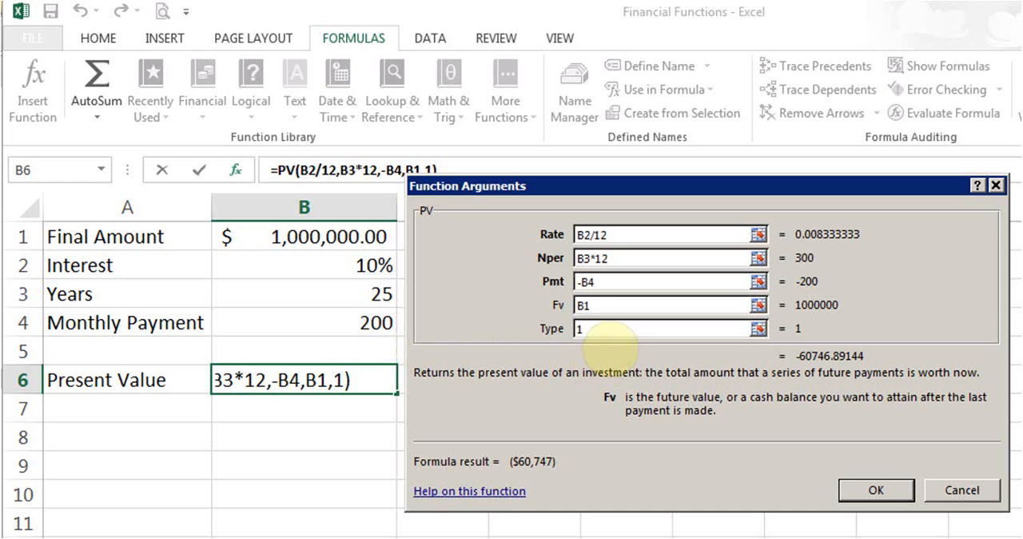
click(604, 334)
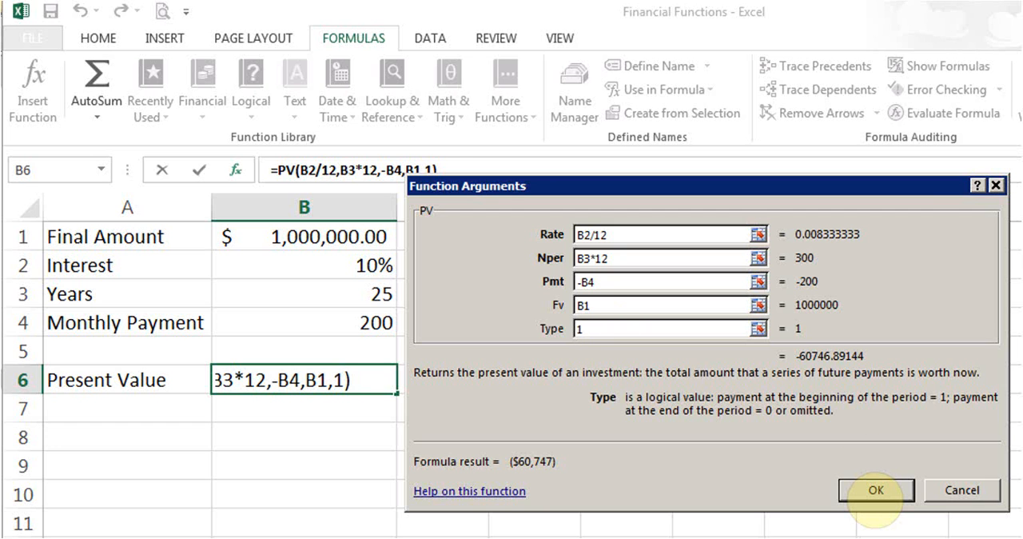
click(877, 490)
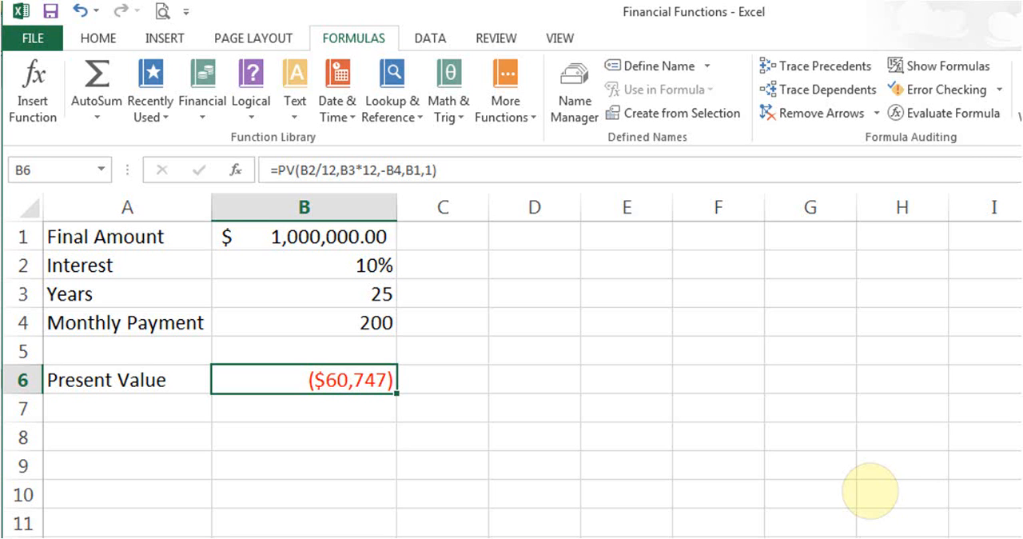
Set the monthly payment in B4 to 0.
click(350, 323)
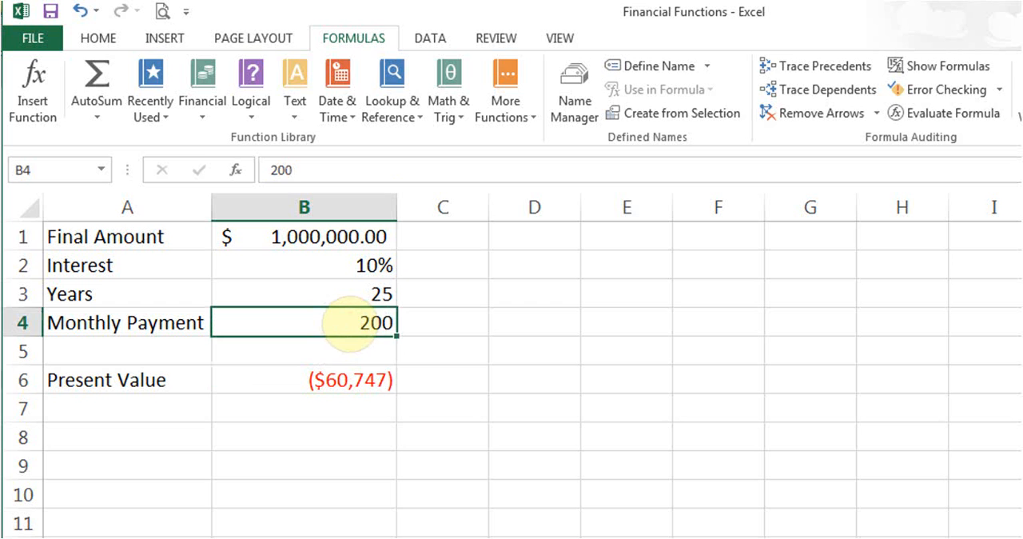
text(0)
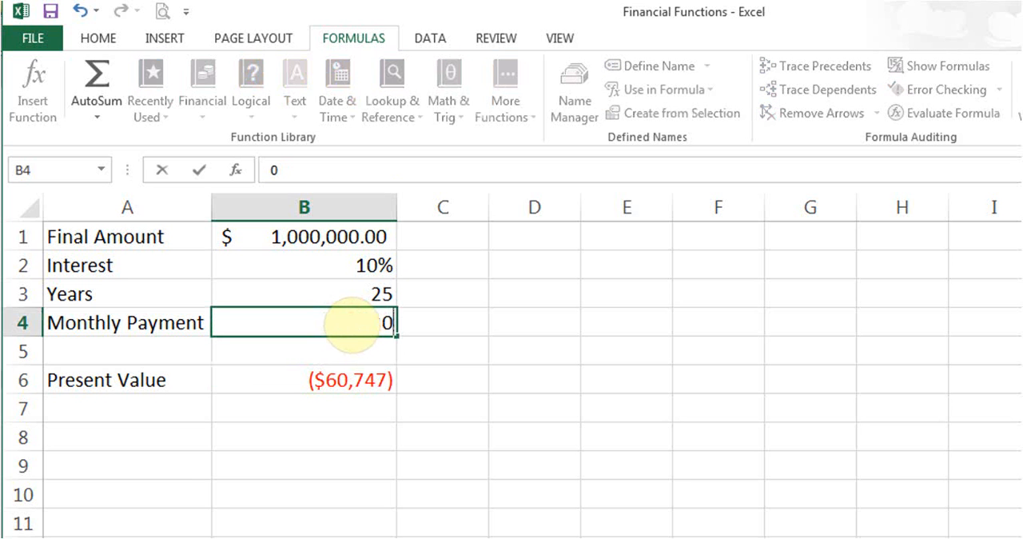
key(Return)
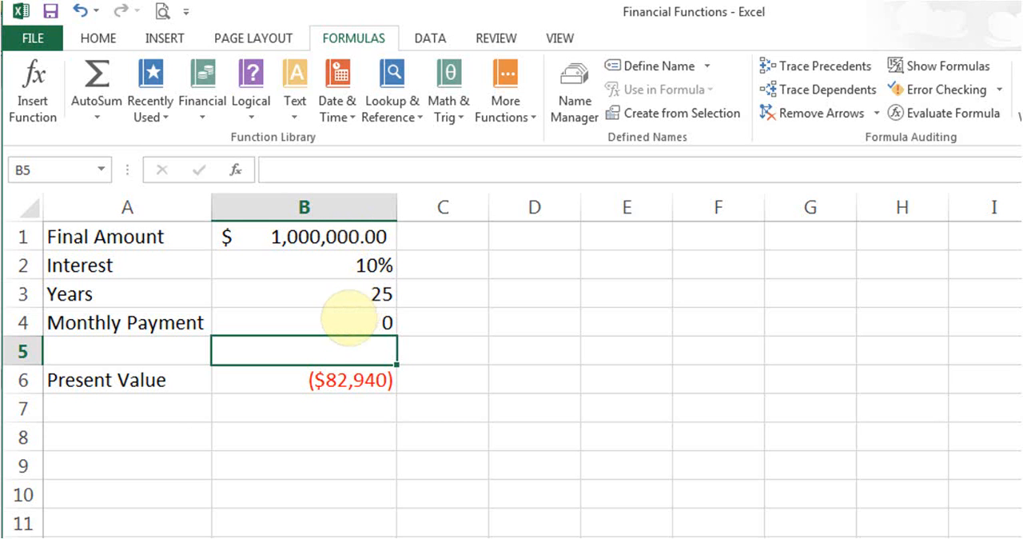
Set the monthly payment in B4 to 500 and reselect that cell.
click(348, 320)
text(500)
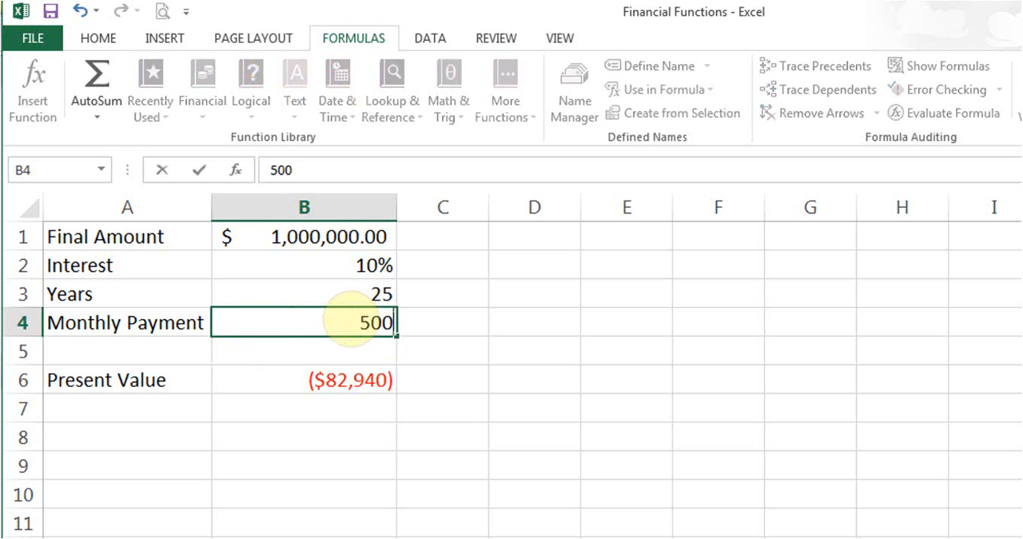
key(Return)
click(349, 319)
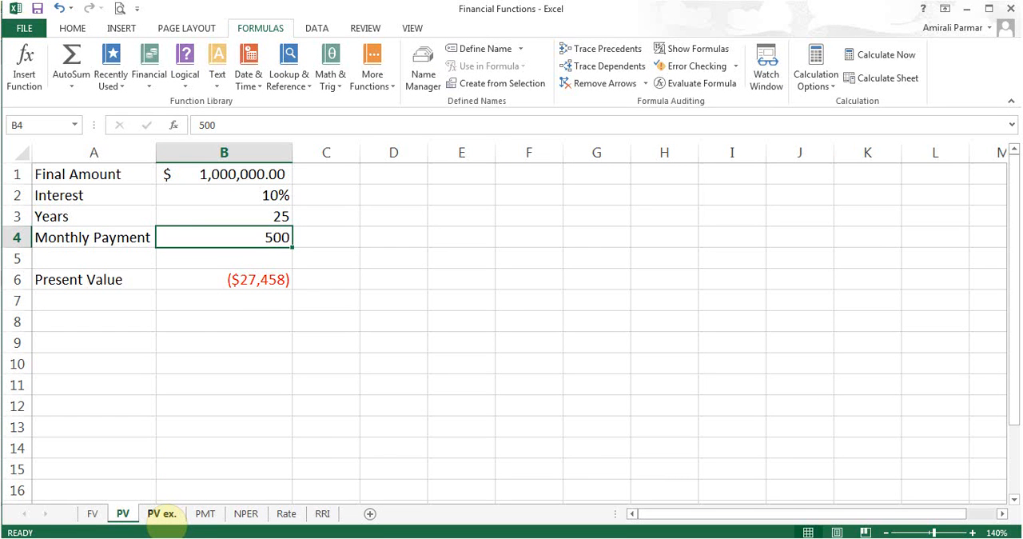
Open the PV ex. sheet and examine the years across row 1 and the interest rates down column A.
click(163, 514)
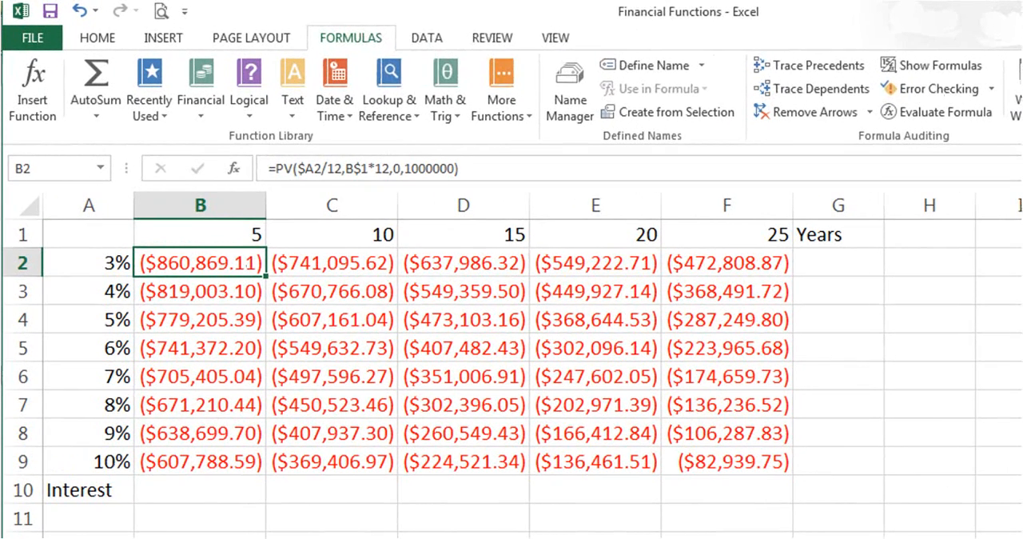
click(210, 232)
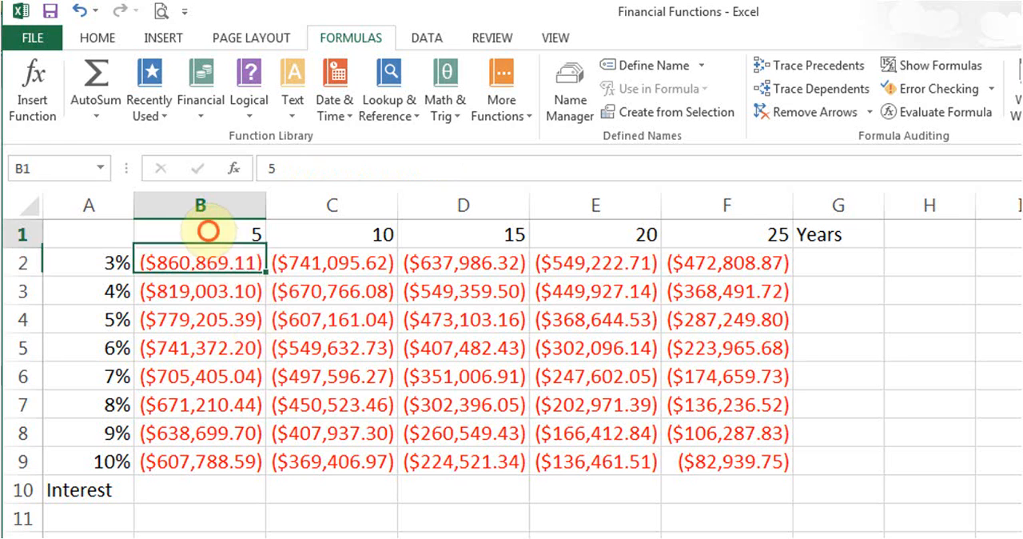
click(359, 233)
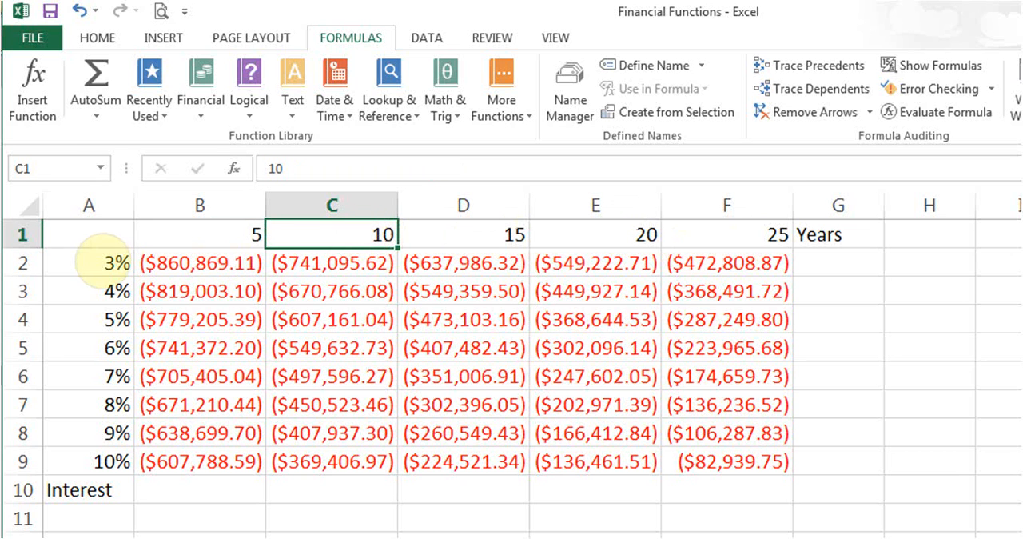
click(104, 263)
click(99, 291)
click(101, 319)
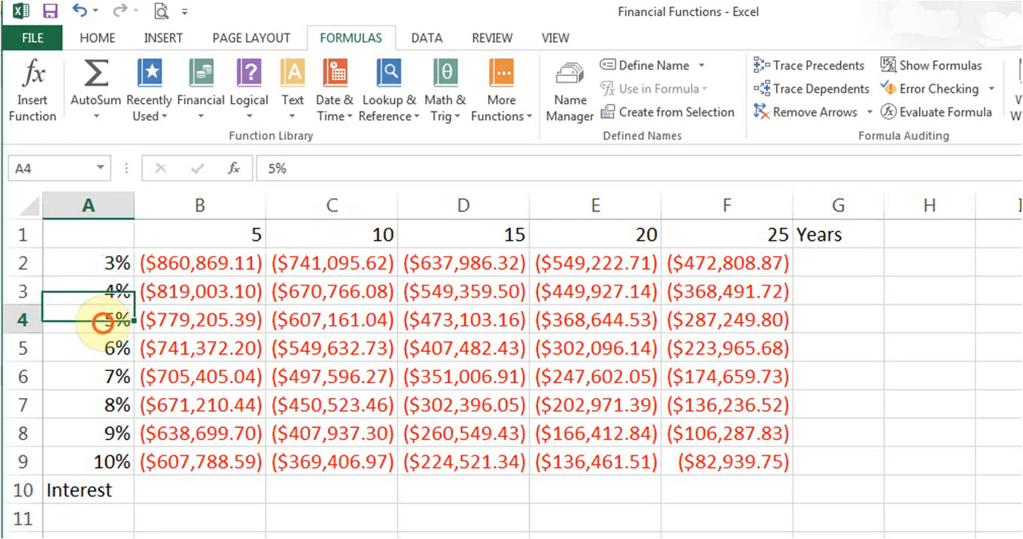
click(94, 431)
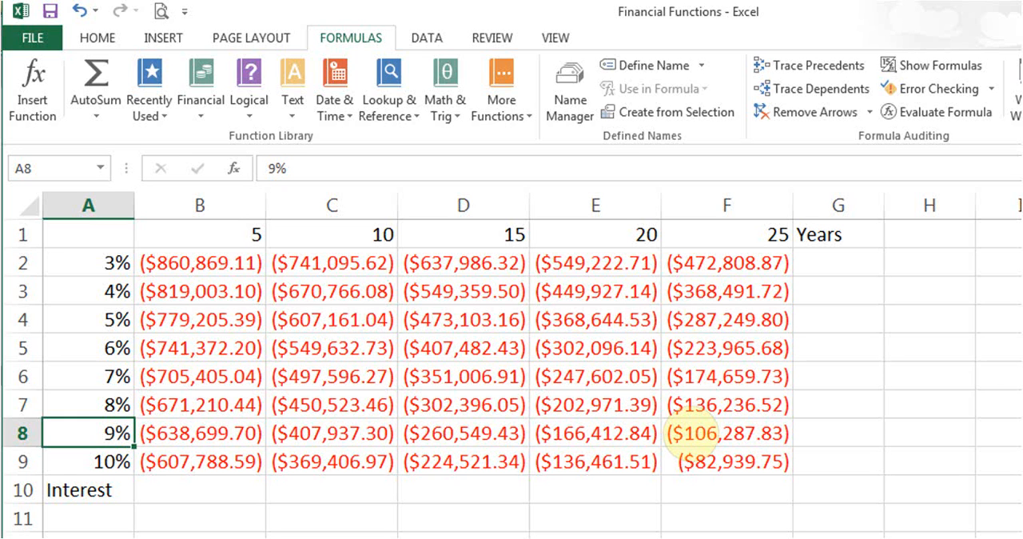
Examine the Rate, Nper, Pmt and Fv arguments of the PV formula in B2, including its mixed references, and close them without changes.
click(198, 262)
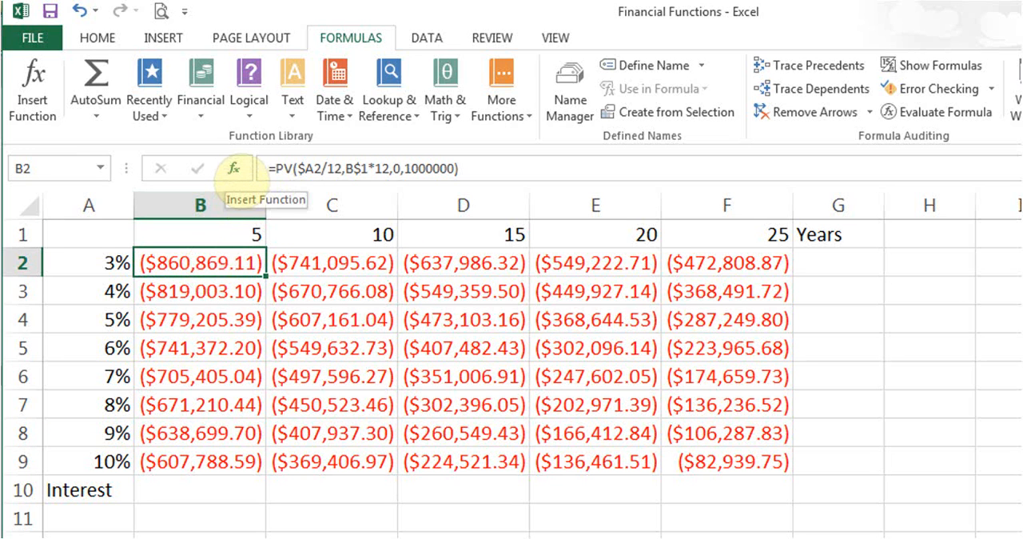
click(234, 169)
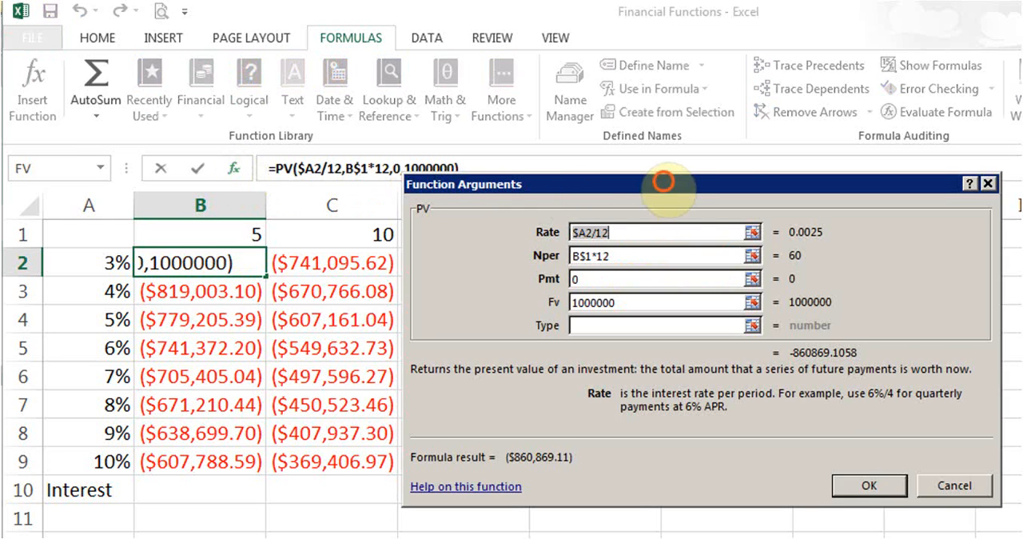
drag(663, 185, 530, 191)
click(499, 237)
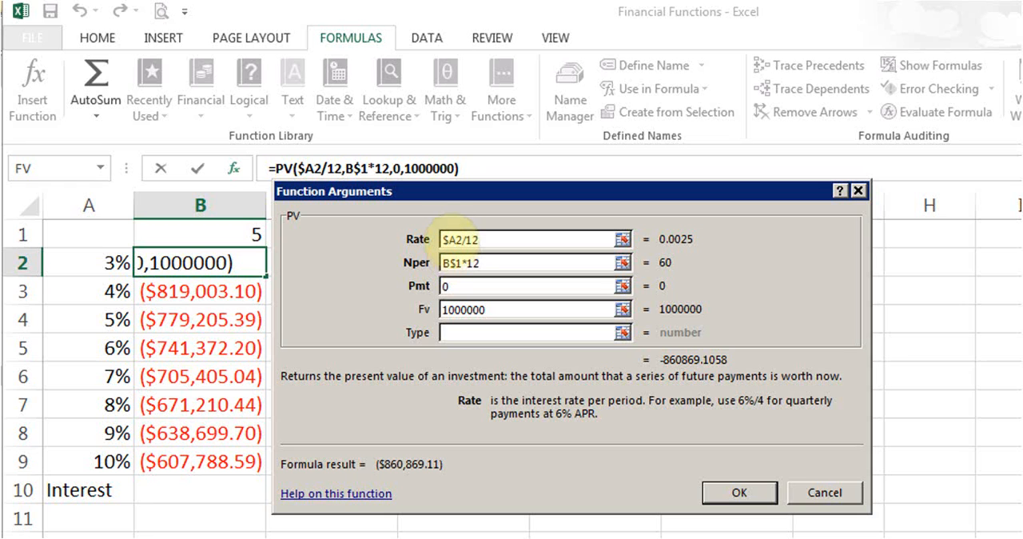
click(445, 238)
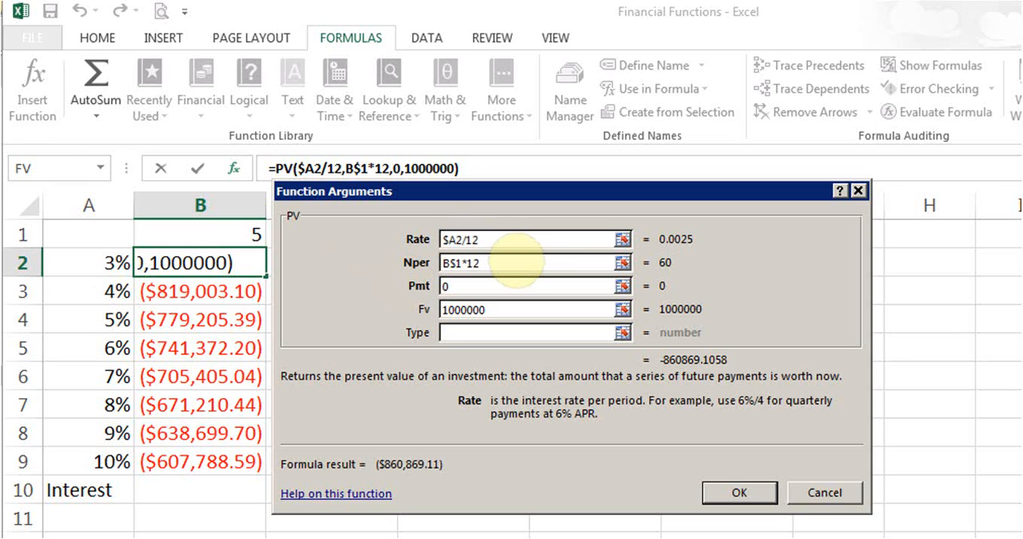
click(492, 263)
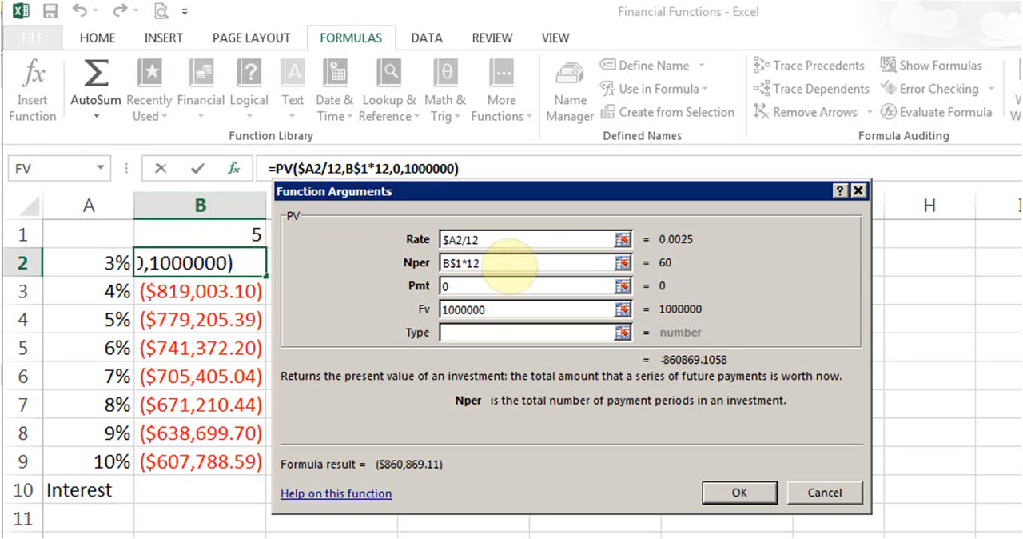
click(480, 286)
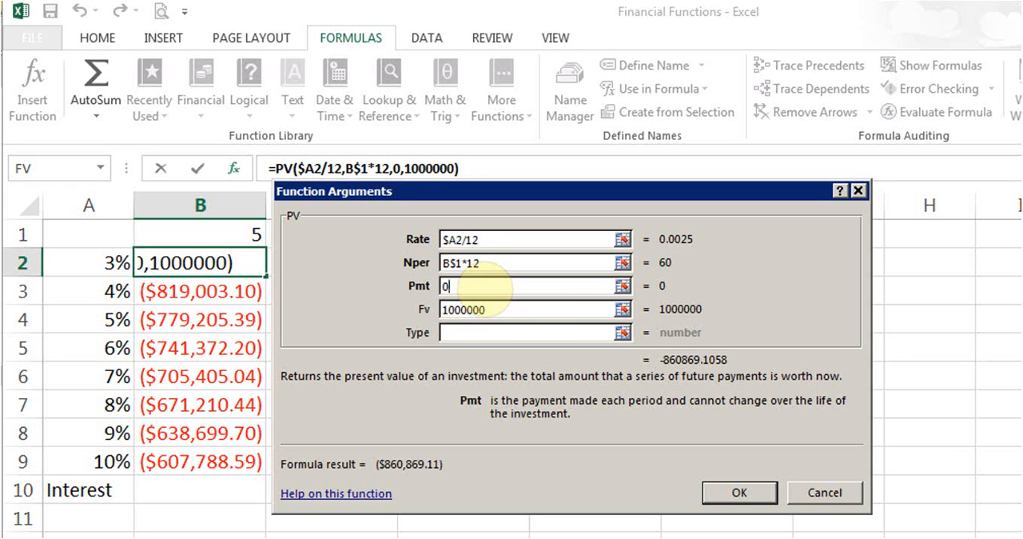
click(517, 311)
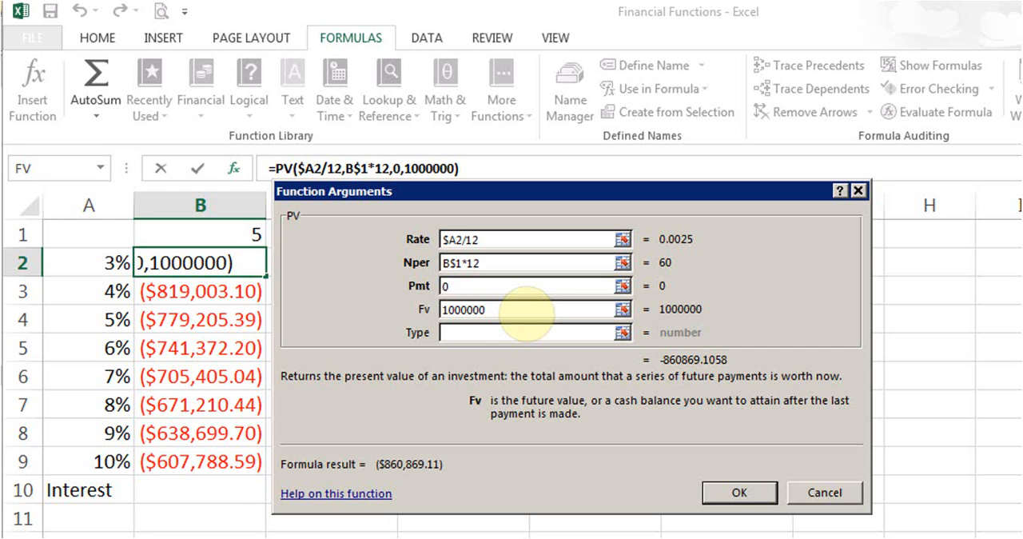
click(739, 493)
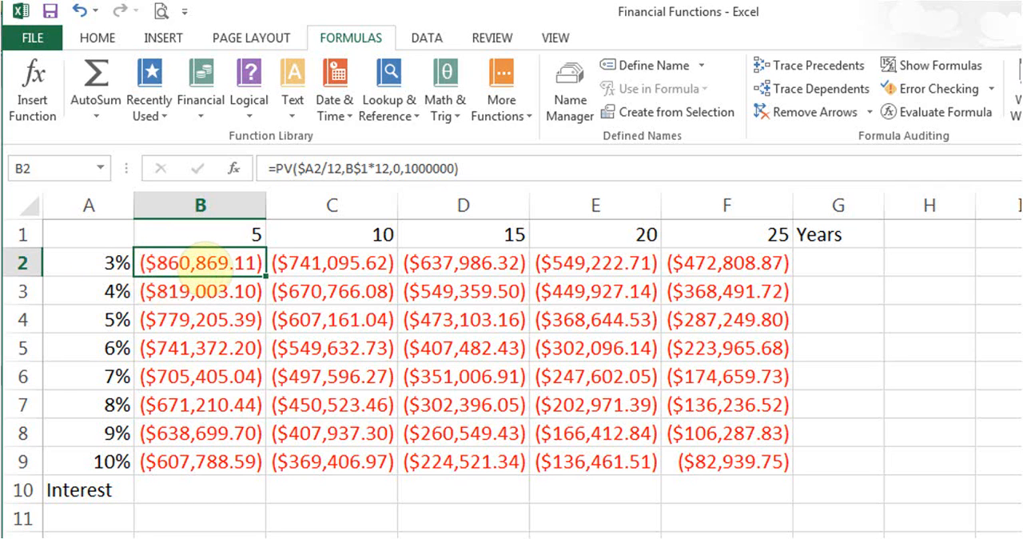
Clear the present values in C2:F9 and B3:B9, keeping only the PV formula in B2.
drag(324, 262, 715, 450)
key(Delete)
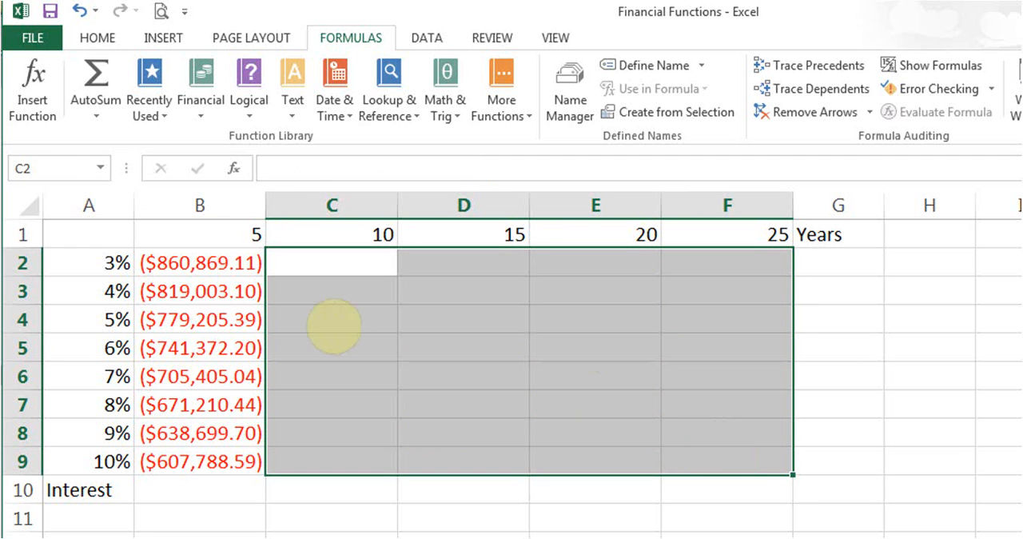
drag(188, 291, 211, 466)
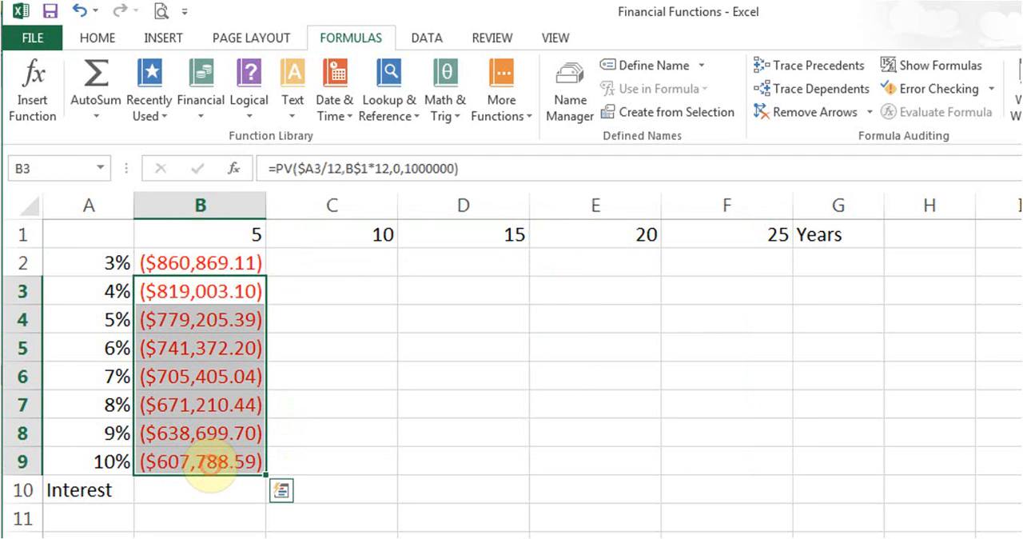
key(Delete)
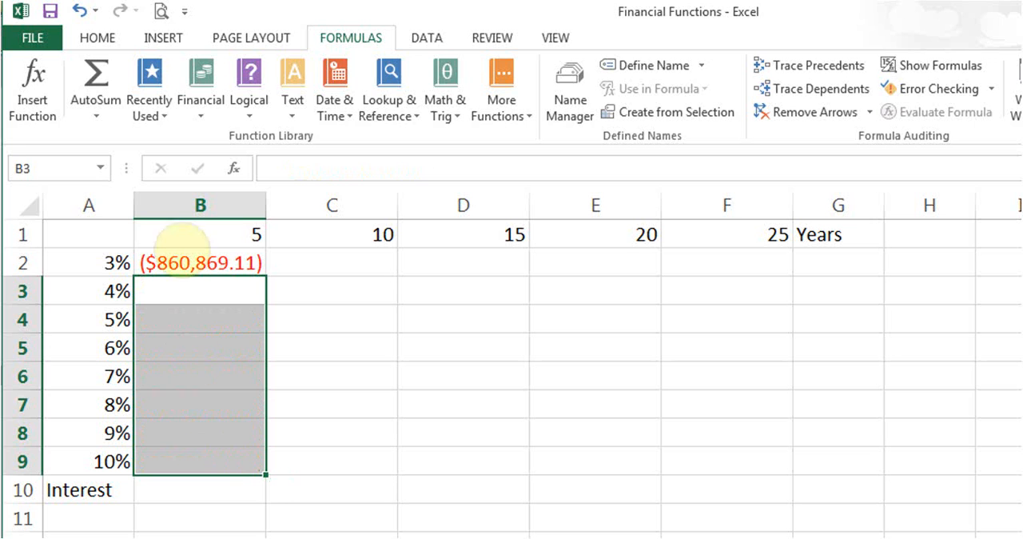
Fill the PV formula from B2 down to B9 and reselect B2.
click(192, 262)
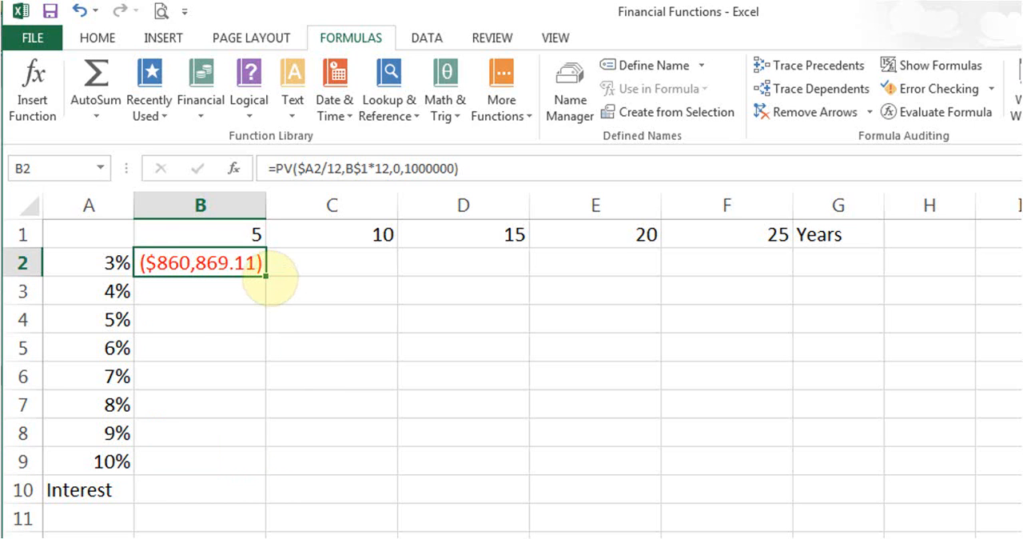
drag(267, 274, 267, 468)
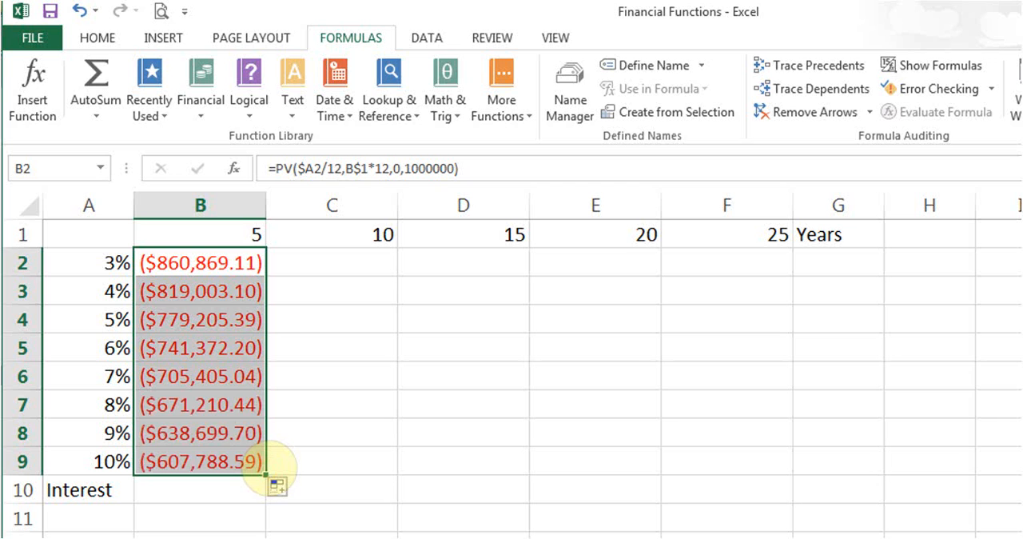
click(218, 268)
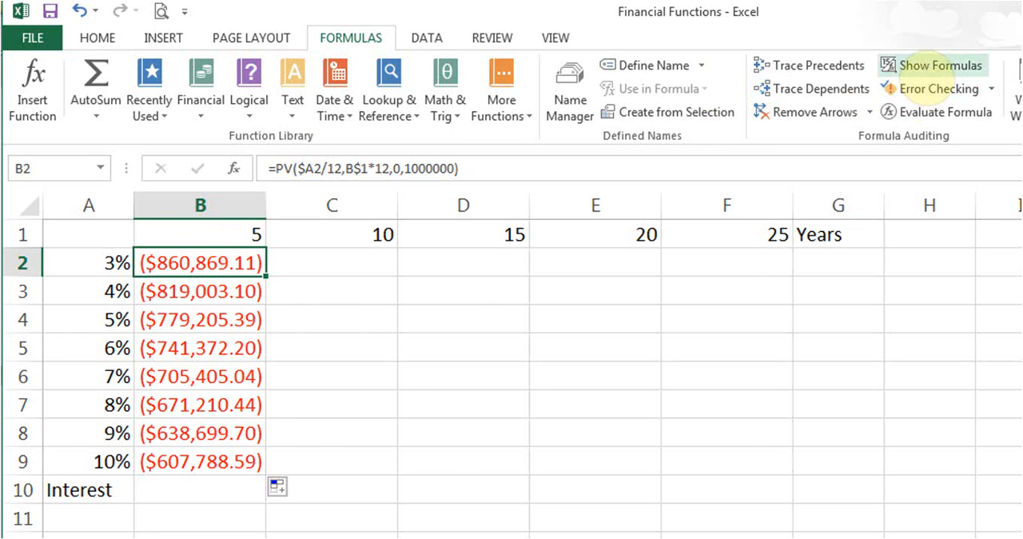
Display the sheet's formulas with column B widened to read them in full, and return to the values with a narrower column B.
click(921, 67)
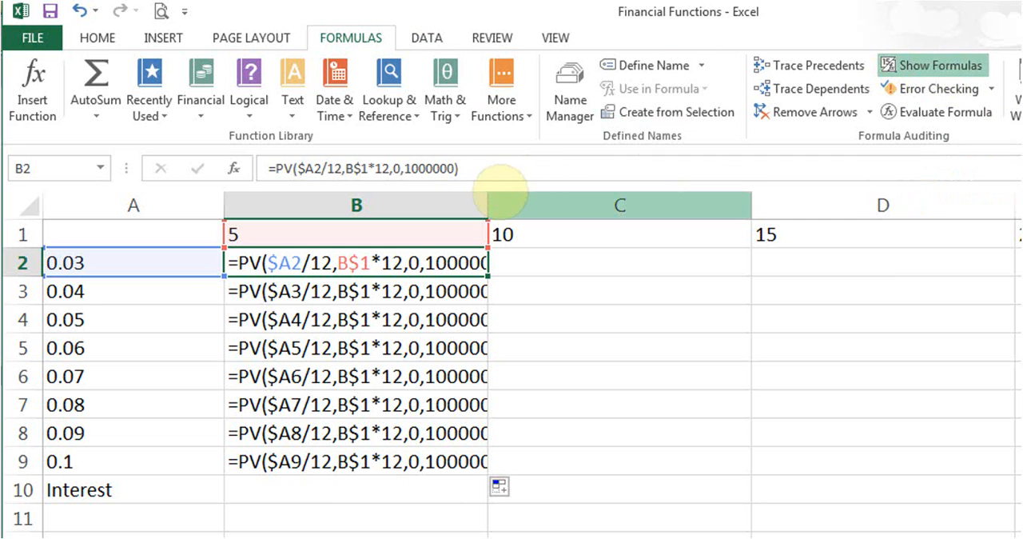
double_click(488, 206)
drag(489, 205, 658, 209)
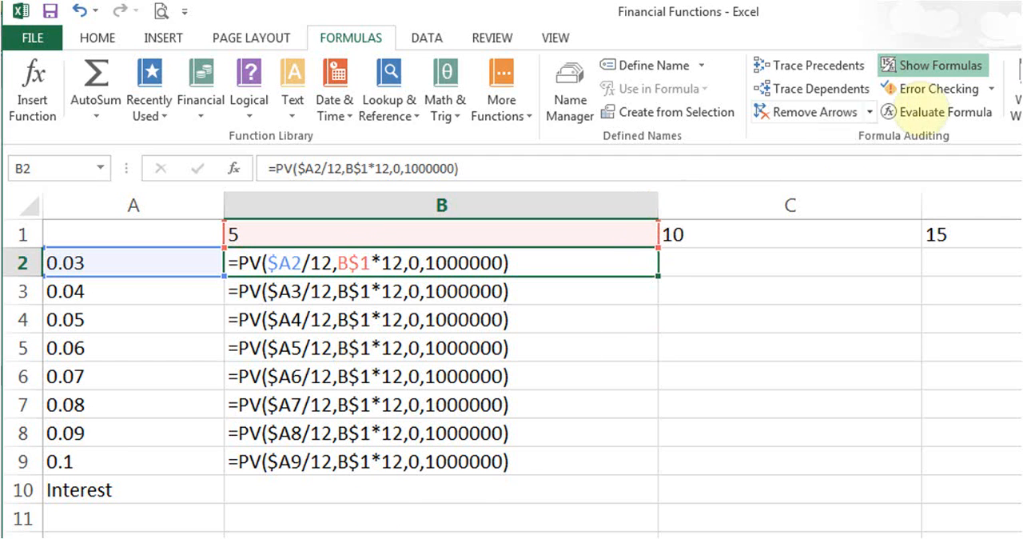
click(933, 65)
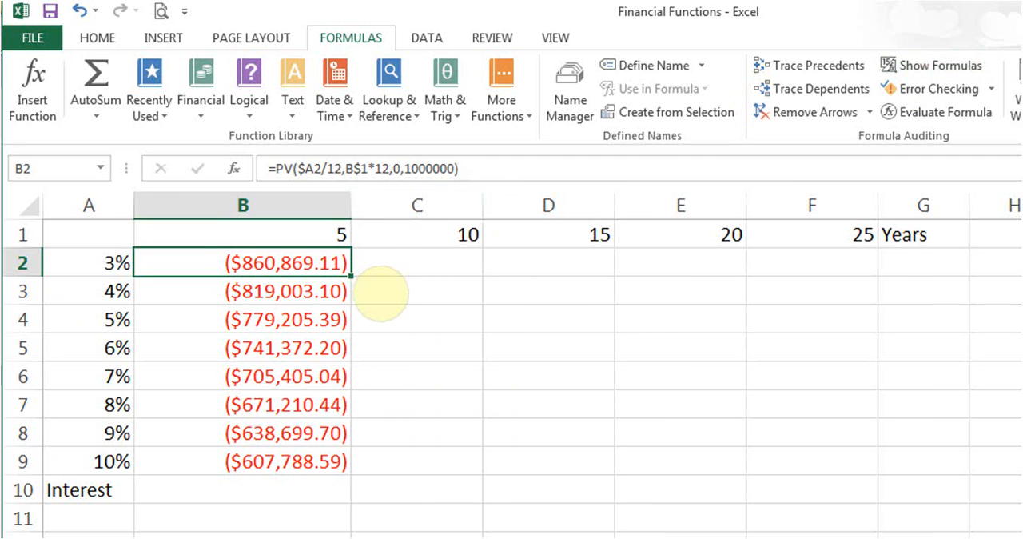
drag(351, 204, 290, 205)
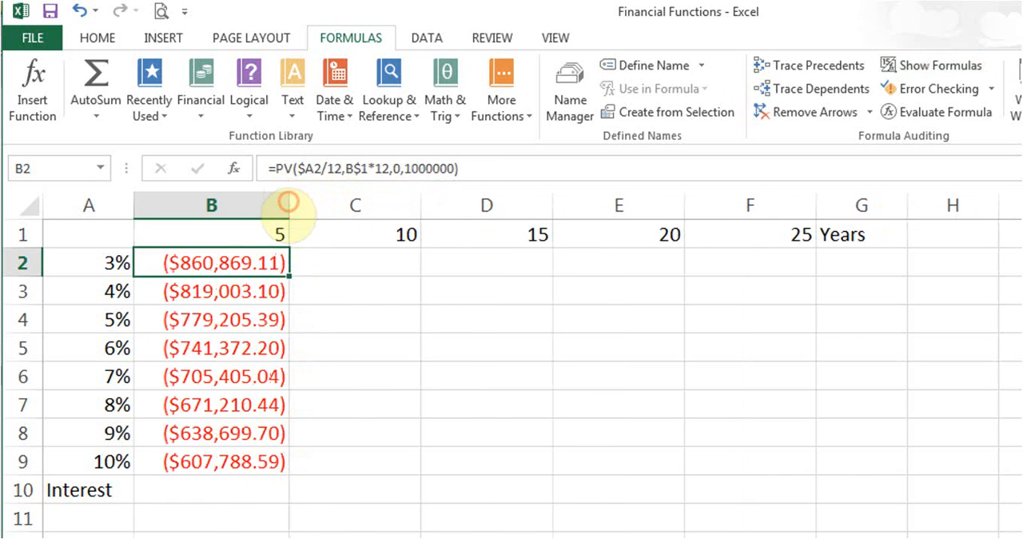
Fill the PV formula from B2 across to F2 and check the copied references in formula view before returning to values.
drag(289, 275, 782, 263)
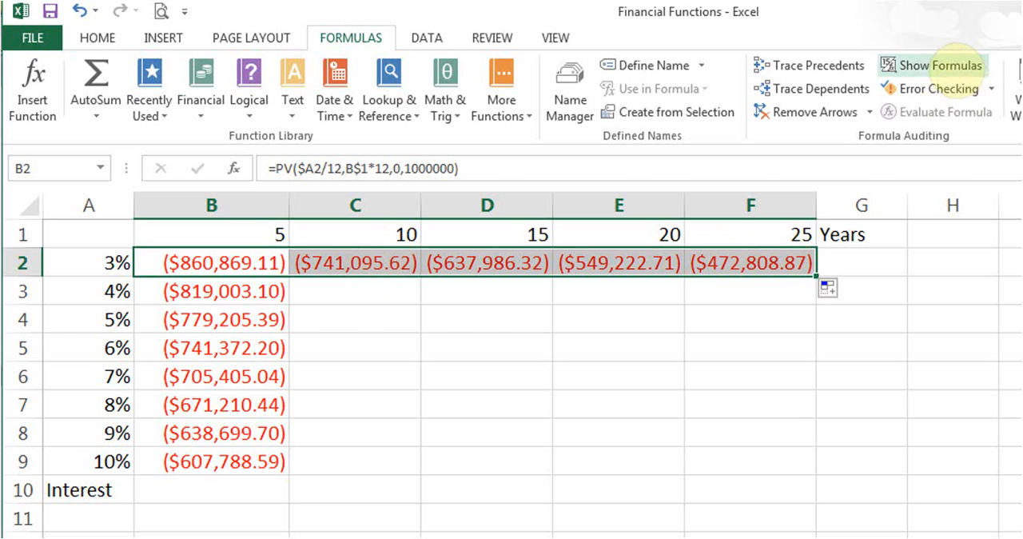
click(944, 67)
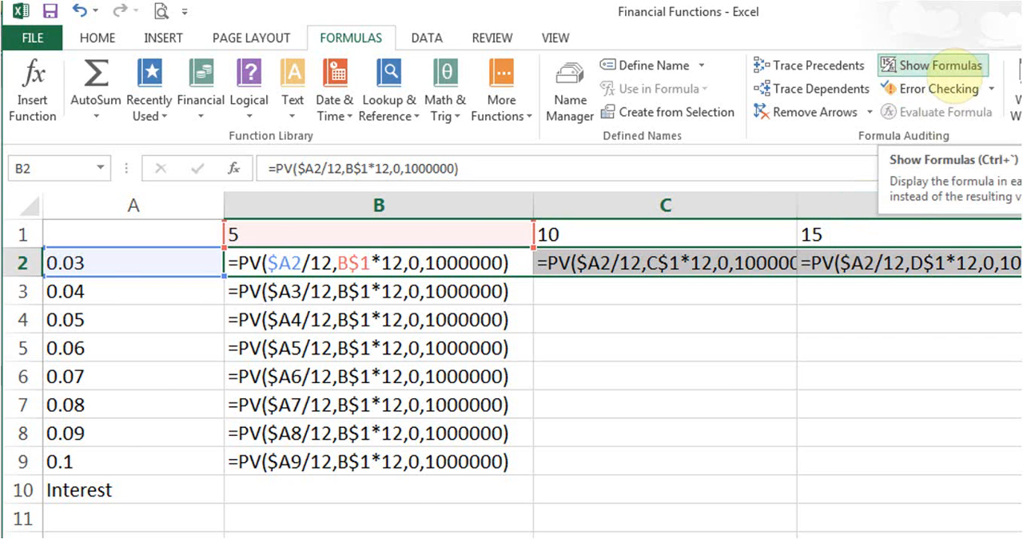
click(938, 64)
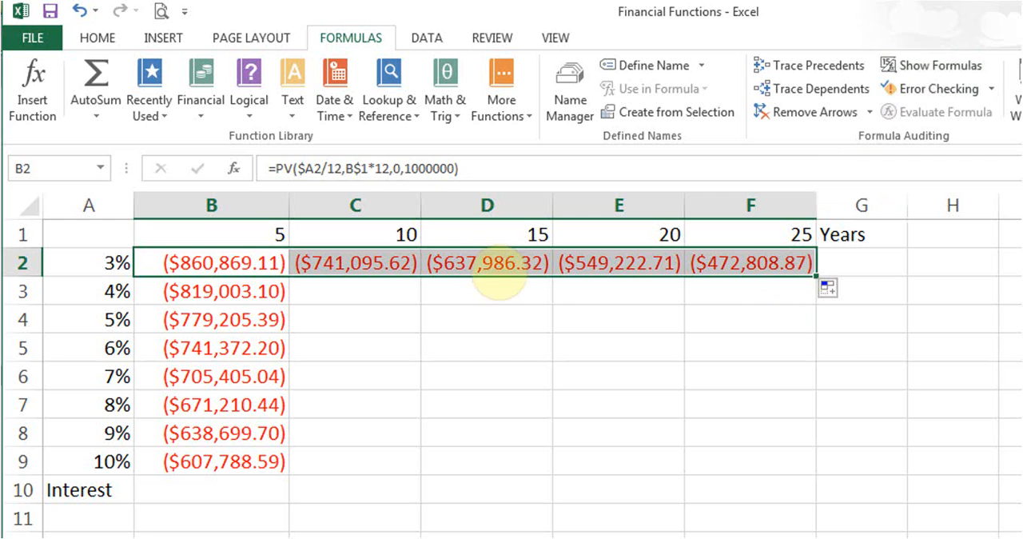
Fill the PV formulas in C2:F2 down to row 9 and check the formulas in C2 and F9.
drag(356, 264, 808, 461)
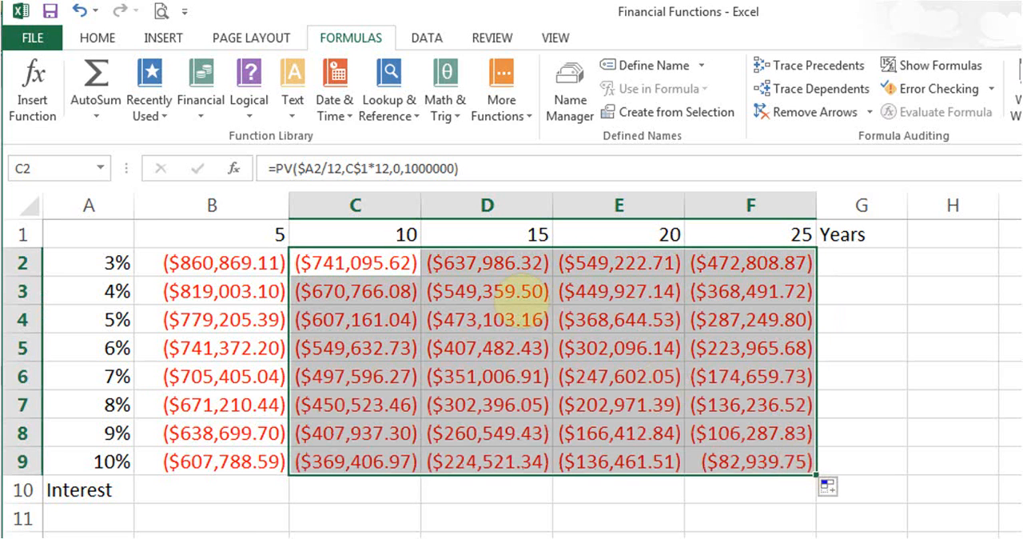
click(373, 263)
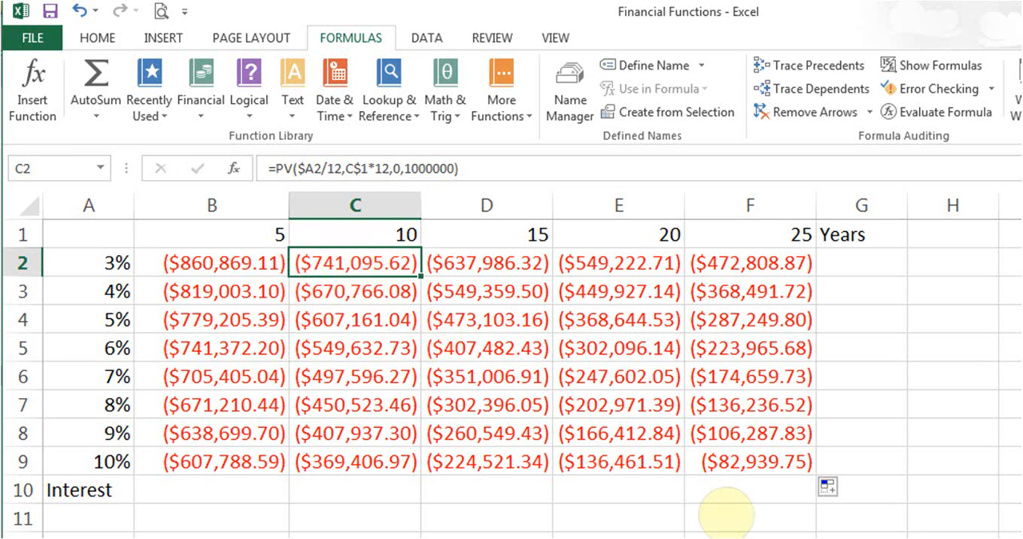
click(735, 463)
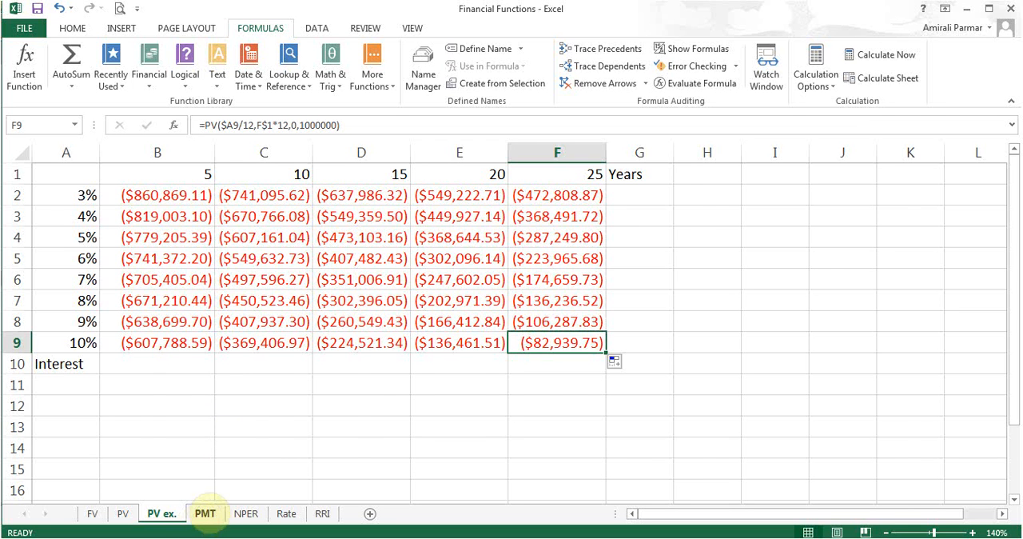
Open the PMT sheet and examine the principal, interest, loan term and number of payments in B1:B4.
click(205, 514)
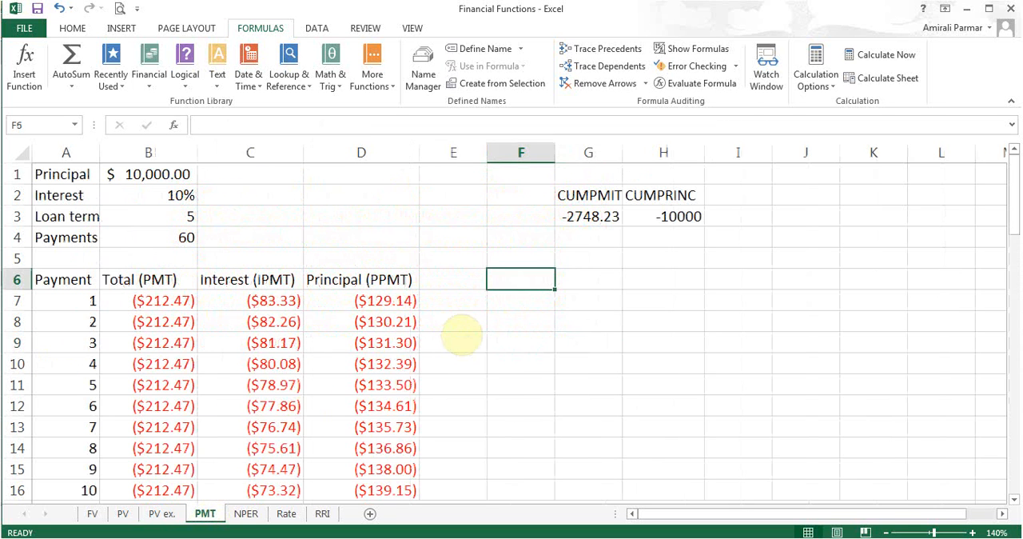
key(F10)
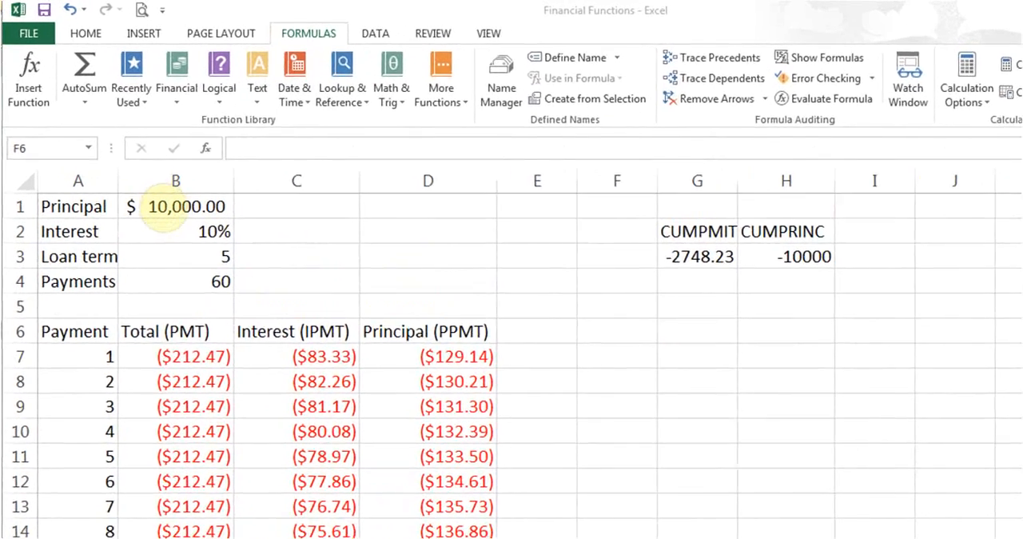
click(140, 179)
click(200, 255)
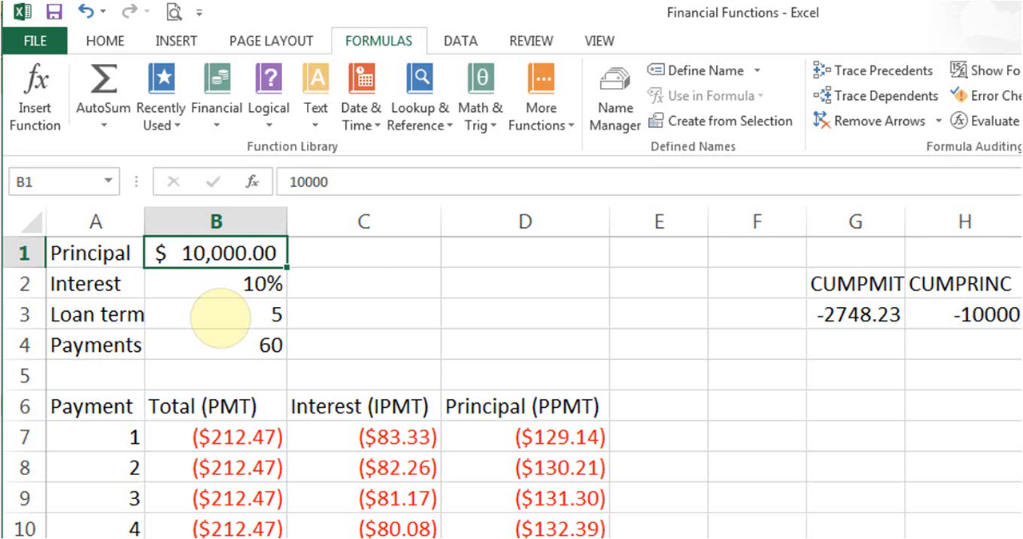
click(220, 316)
click(215, 372)
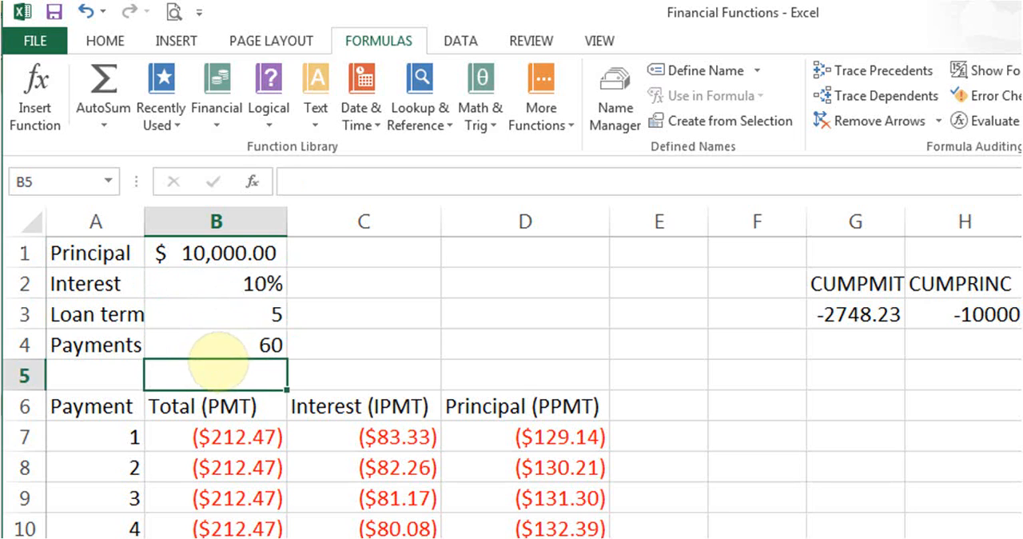
click(216, 346)
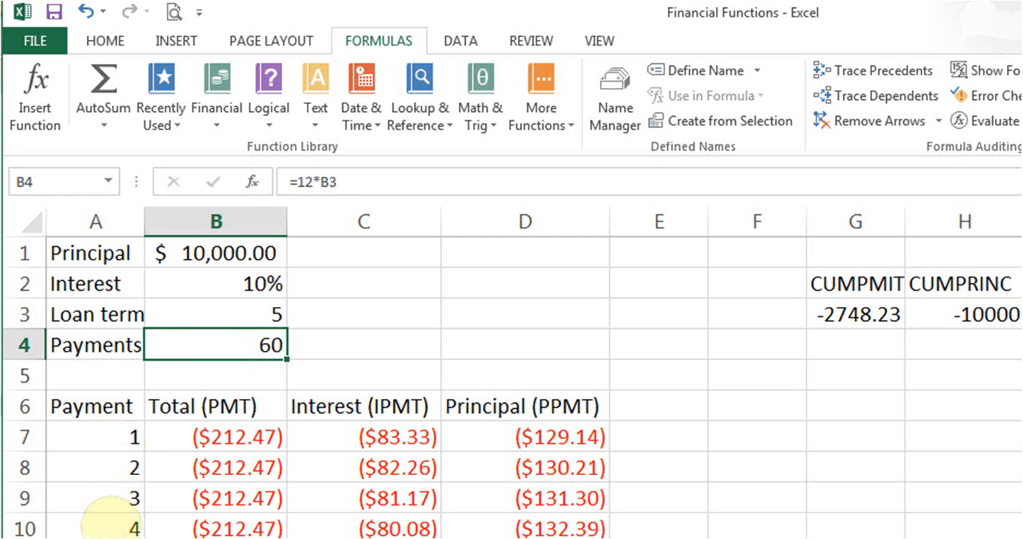
Examine the payment numbers down column A, starting from A7 and A8.
scroll(512, 384, down, 17)
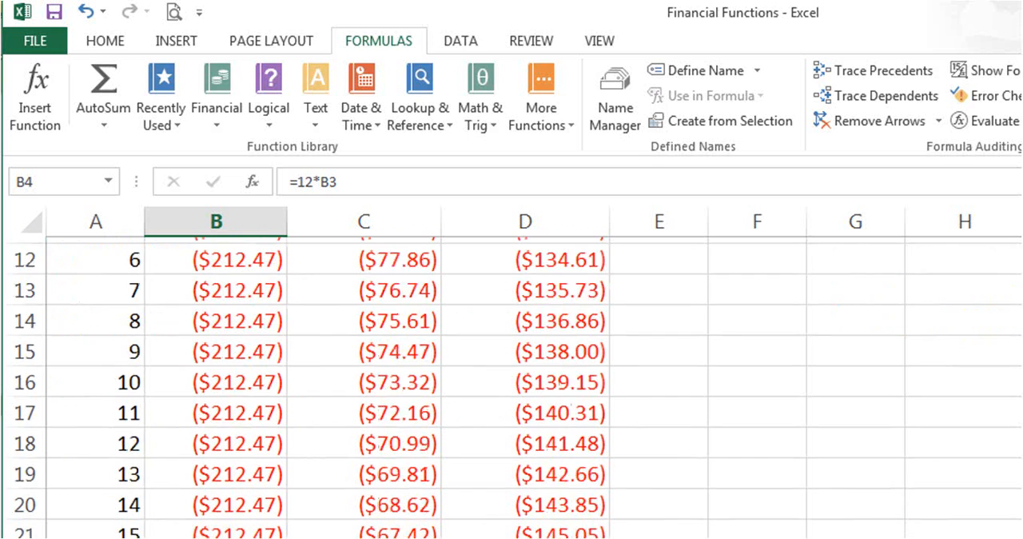
scroll(726, 426, up, 17)
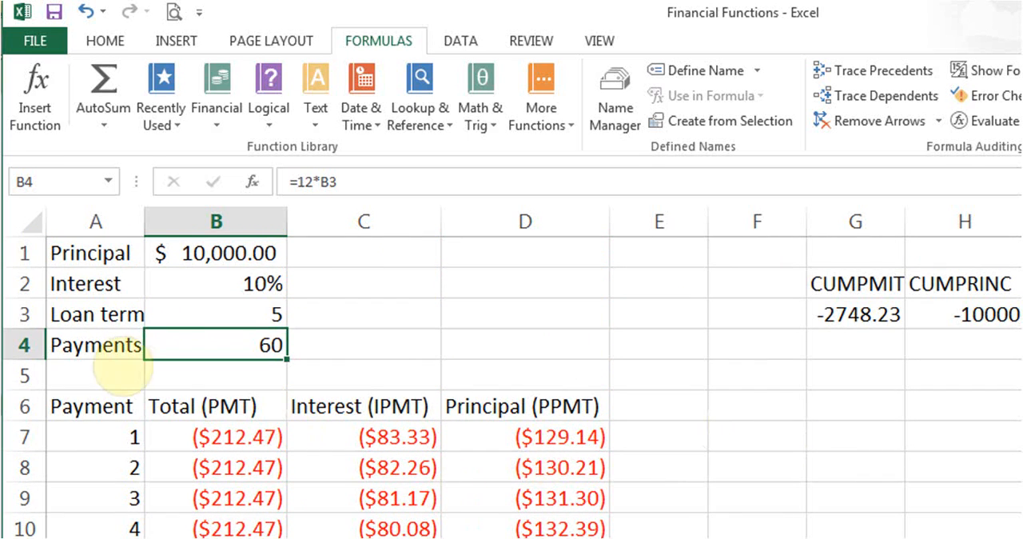
drag(104, 436, 95, 465)
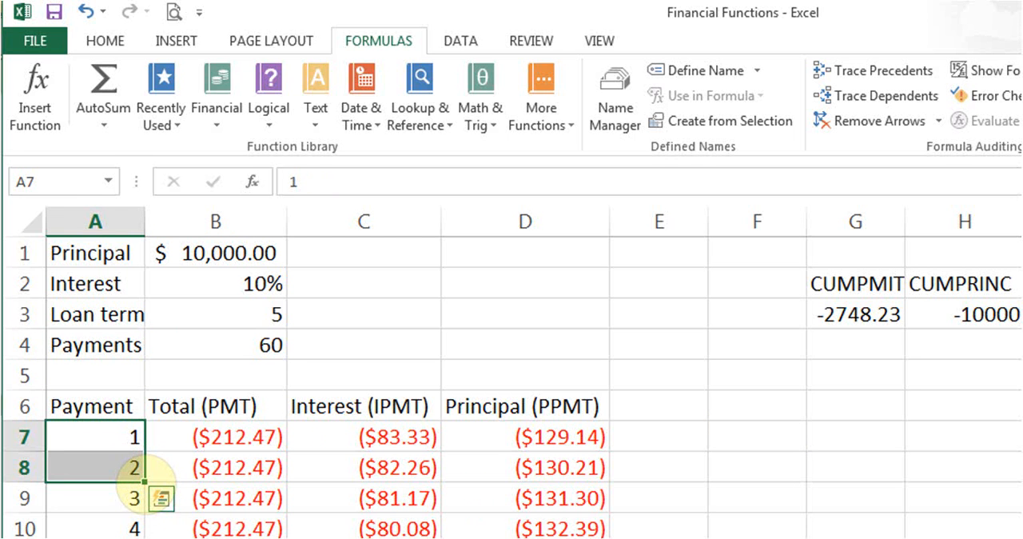
click(120, 432)
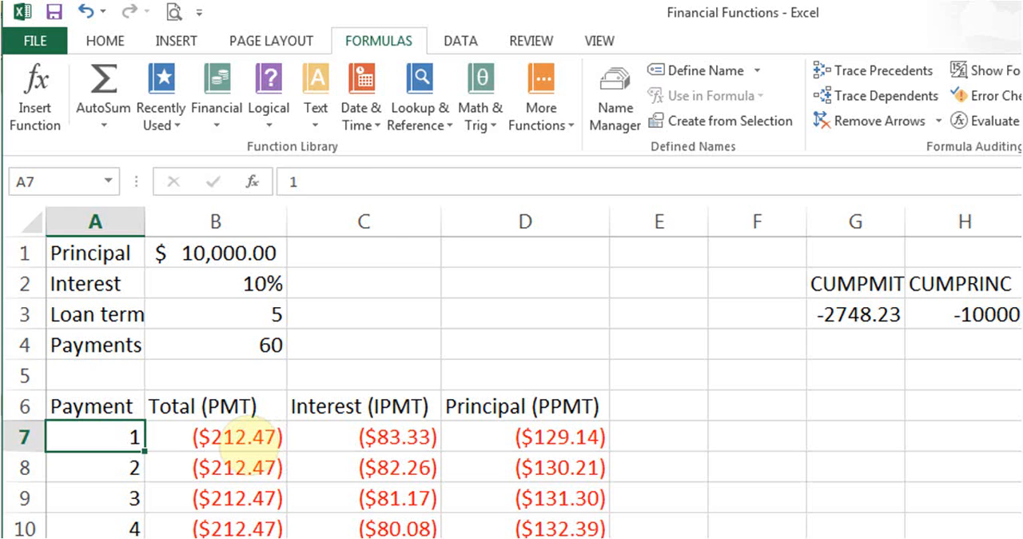
Locate PMT in the list of financial functions for cell B7 and close the list without inserting anything.
click(240, 438)
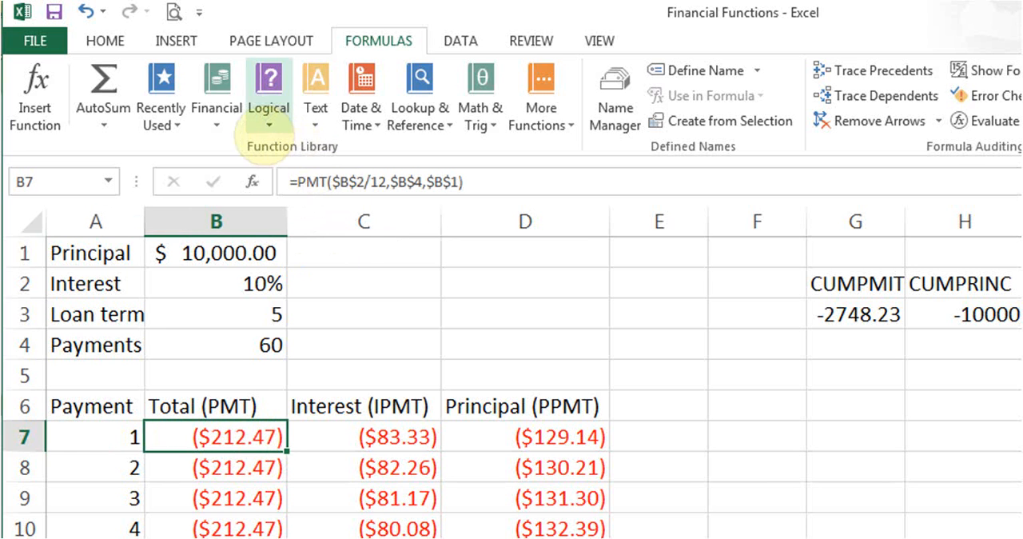
click(217, 116)
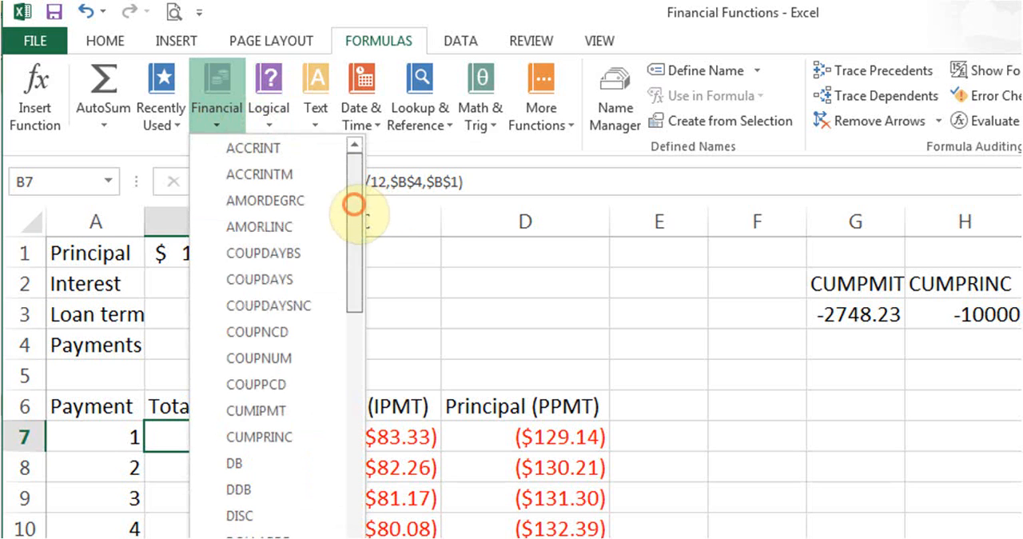
drag(353, 204, 360, 416)
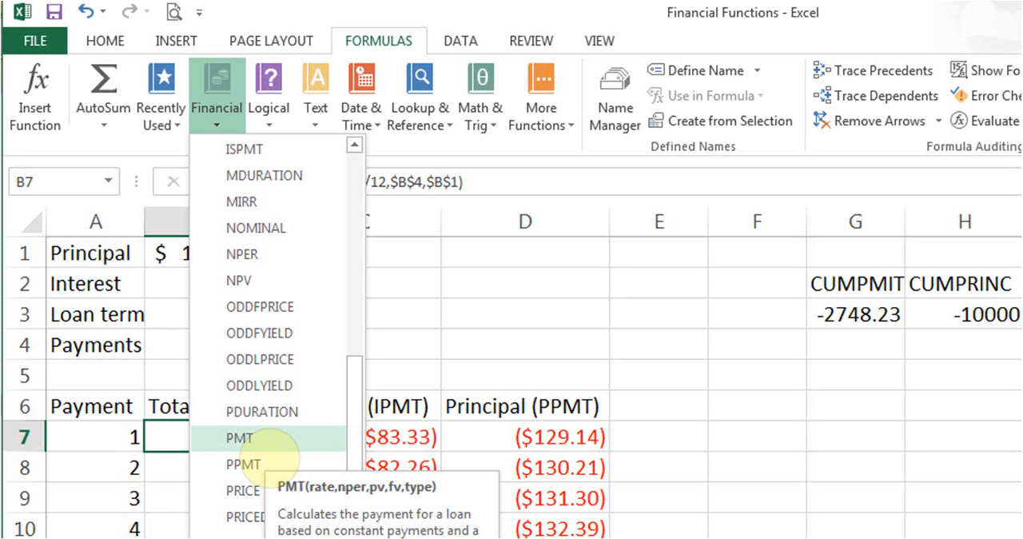
click(171, 435)
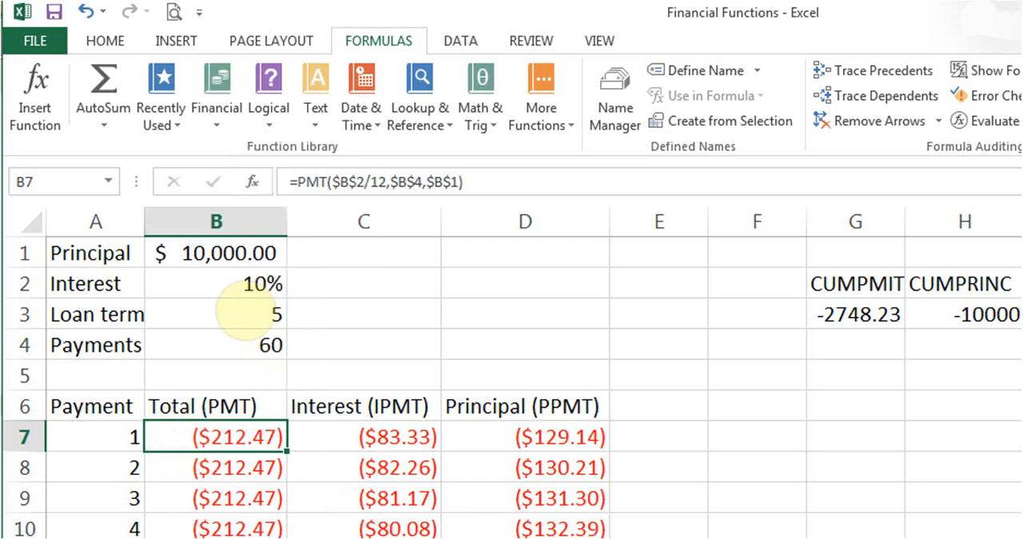
Examine the Rate, Nper and Pv arguments of the PMT formula in B7, close them unchanged, and check the formula in B8.
click(252, 180)
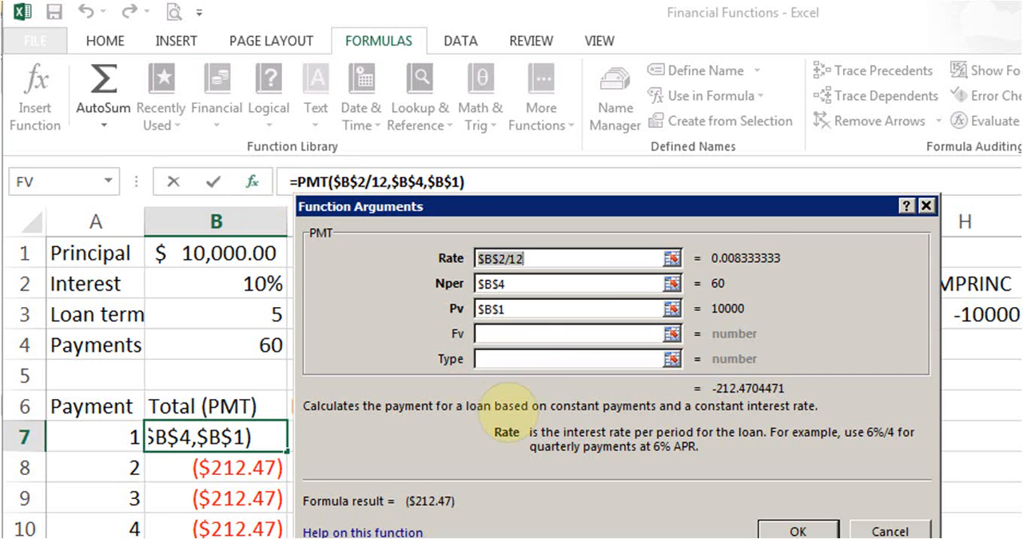
click(524, 260)
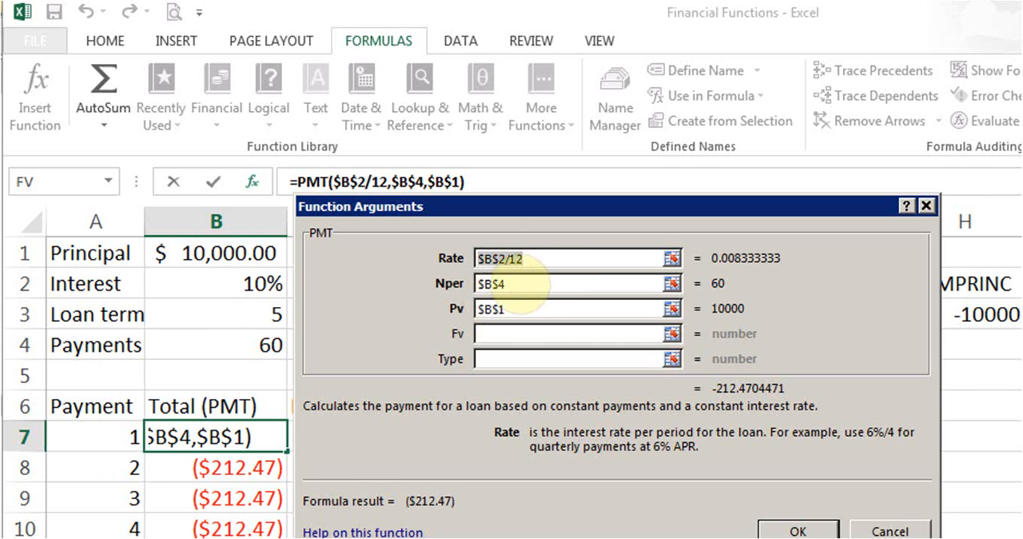
click(518, 283)
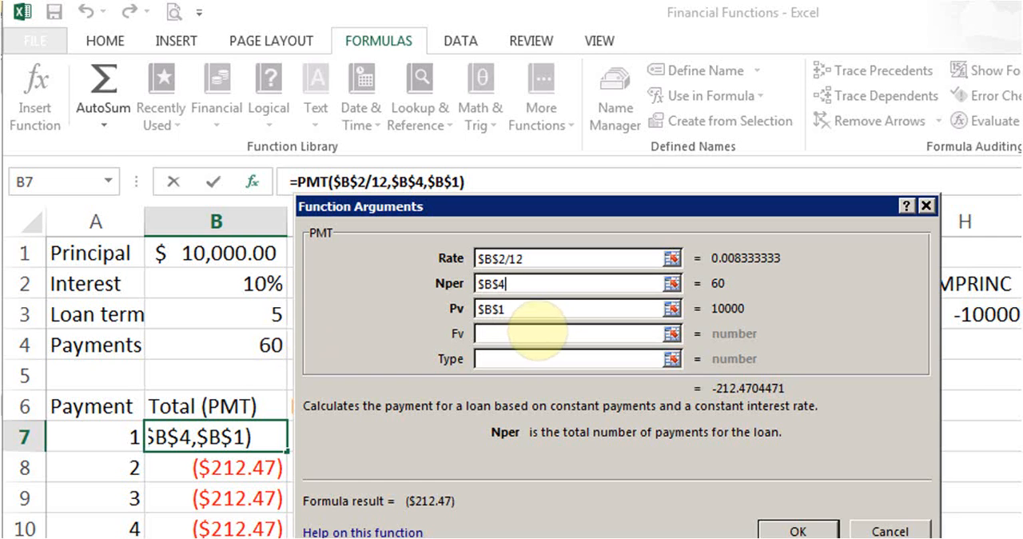
click(531, 316)
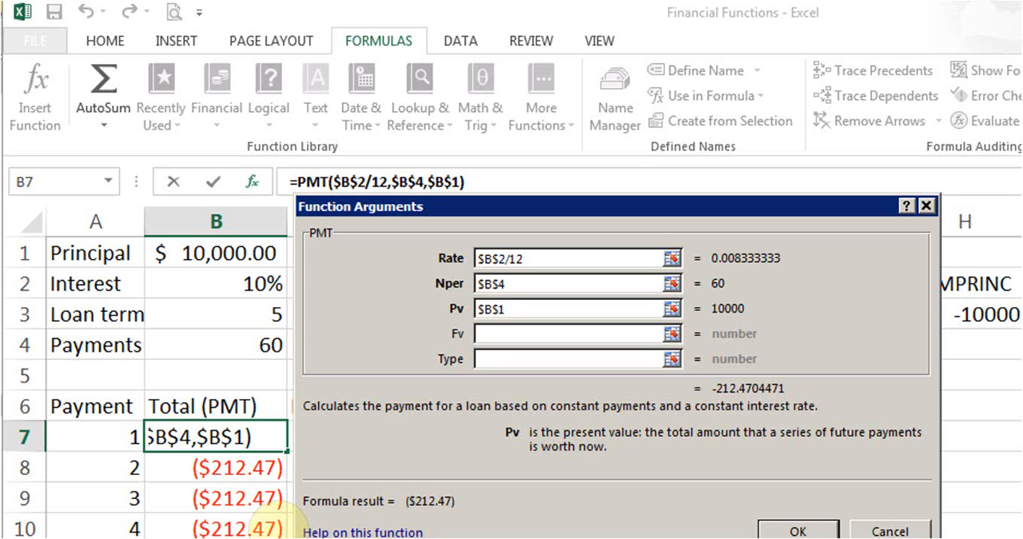
click(798, 529)
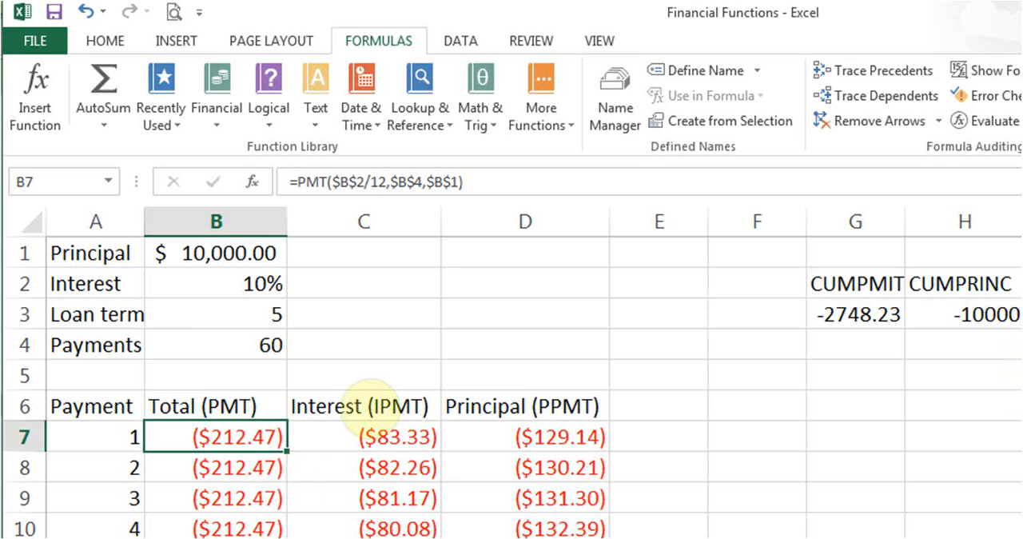
click(246, 467)
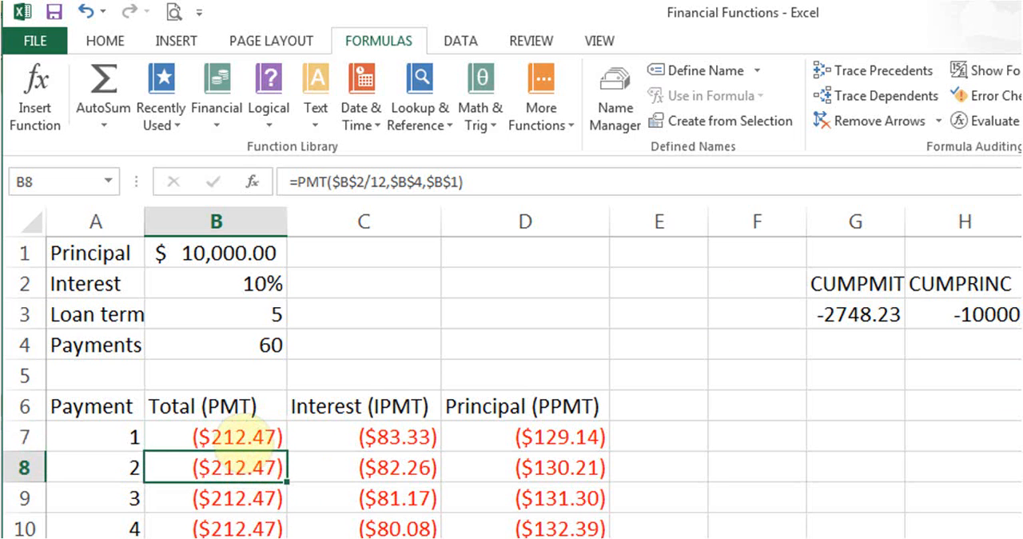
Compare the PMT formulas in B7, B8 and B9 of the Total column.
click(237, 436)
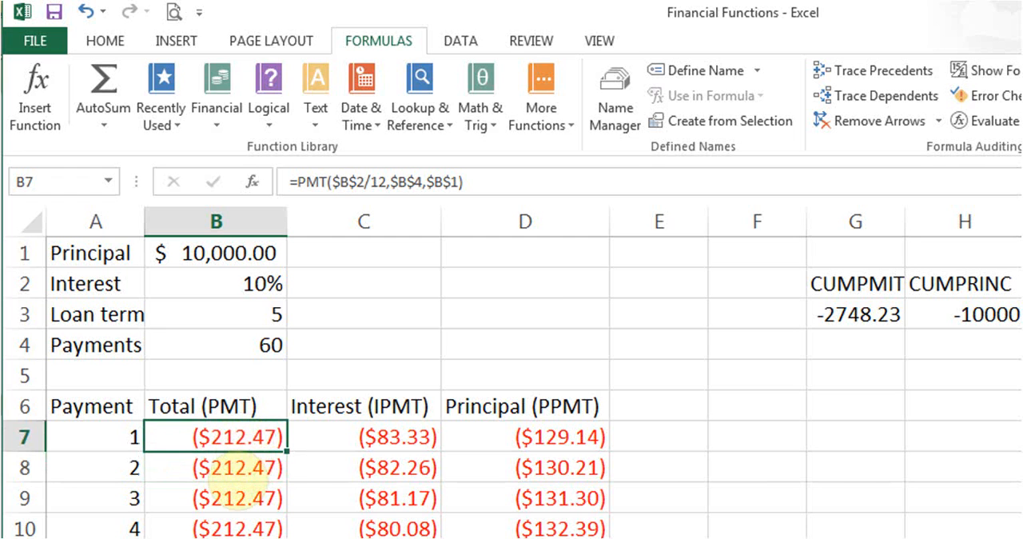
click(239, 472)
click(236, 495)
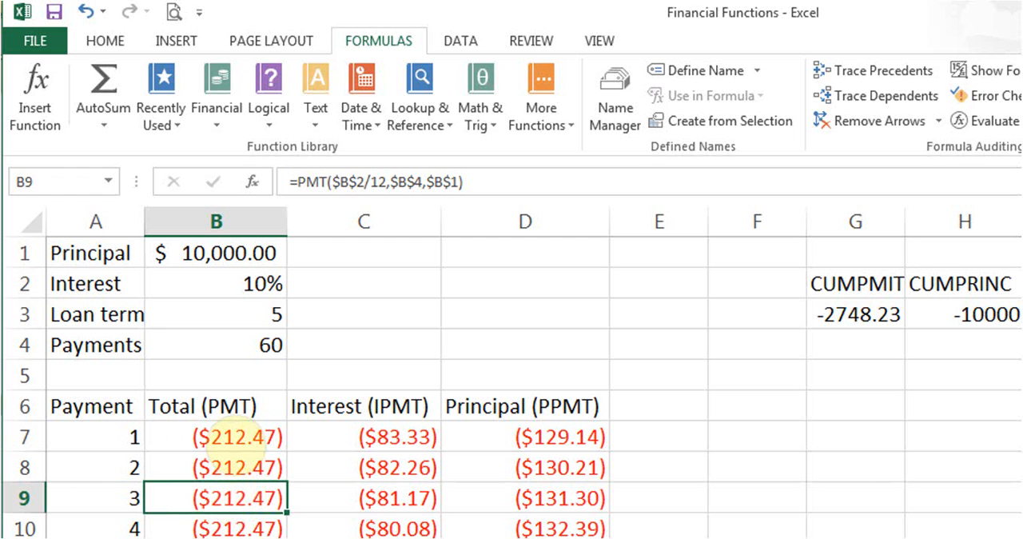
click(235, 438)
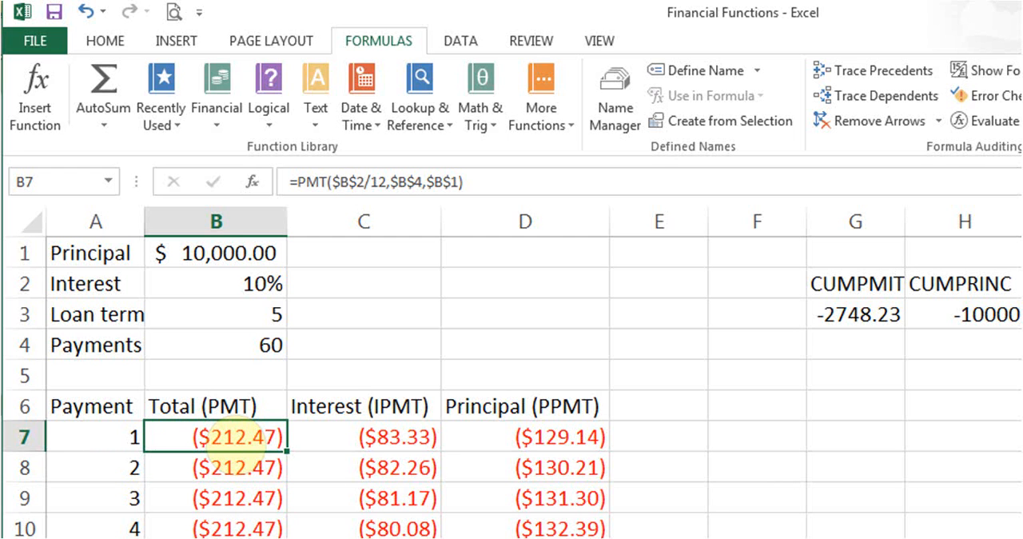
Check the IPMT formulas in C8 and C7, locate IPMT among the financial functions, and close the list without inserting anything.
click(356, 462)
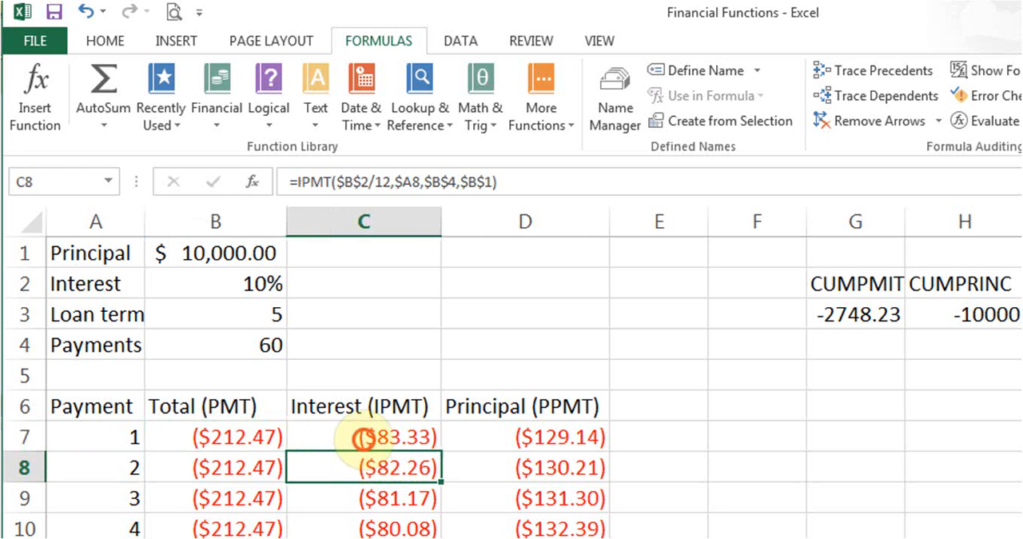
click(361, 438)
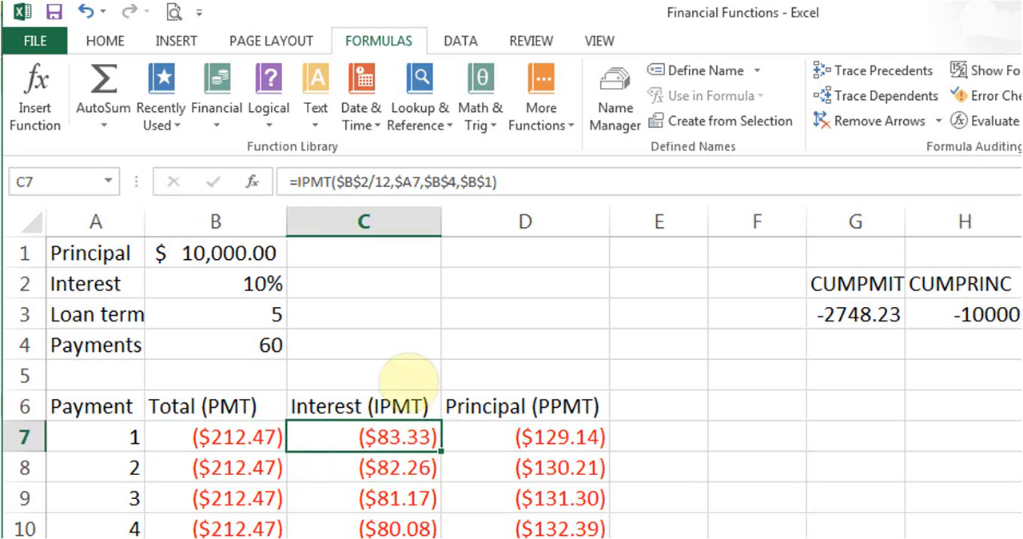
click(218, 119)
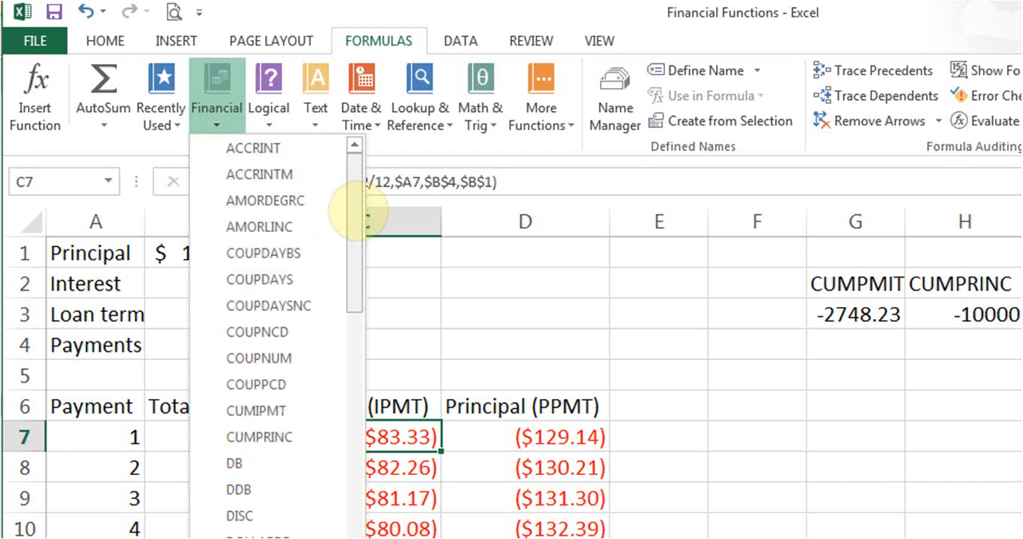
drag(348, 206, 365, 317)
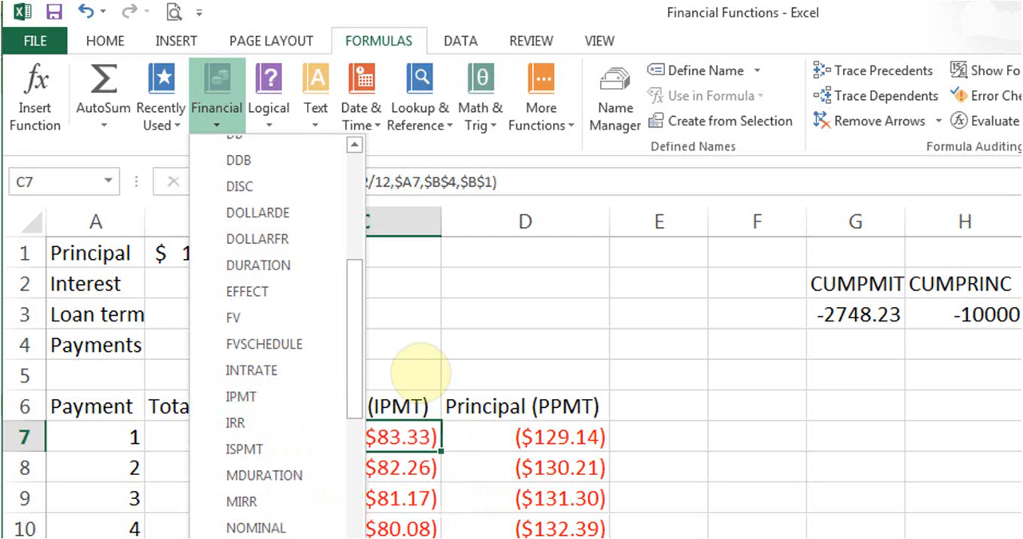
click(421, 373)
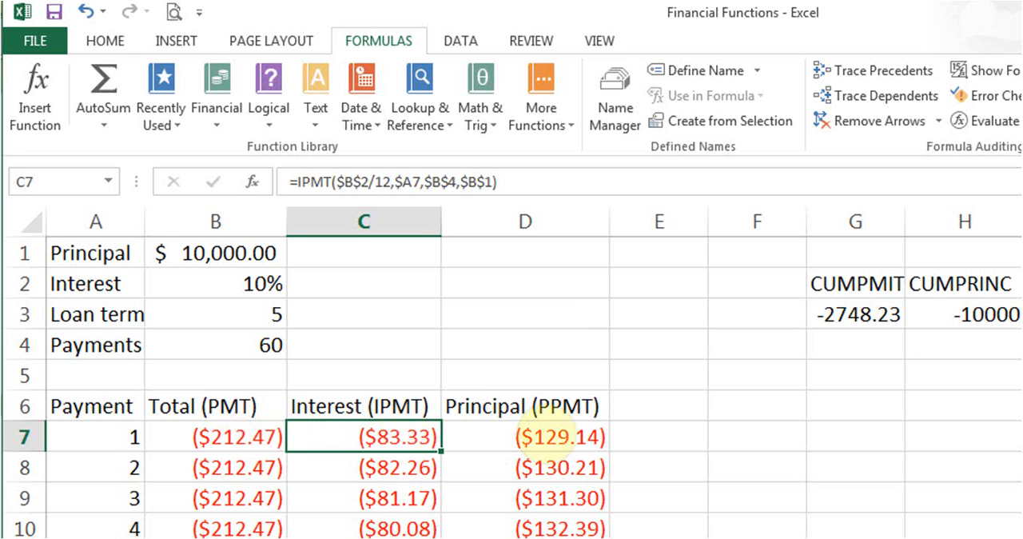
View the PPMT formula in D7, return to C7 and examine its IPMT arguments Rate, Per, Nper and Pv.
click(556, 438)
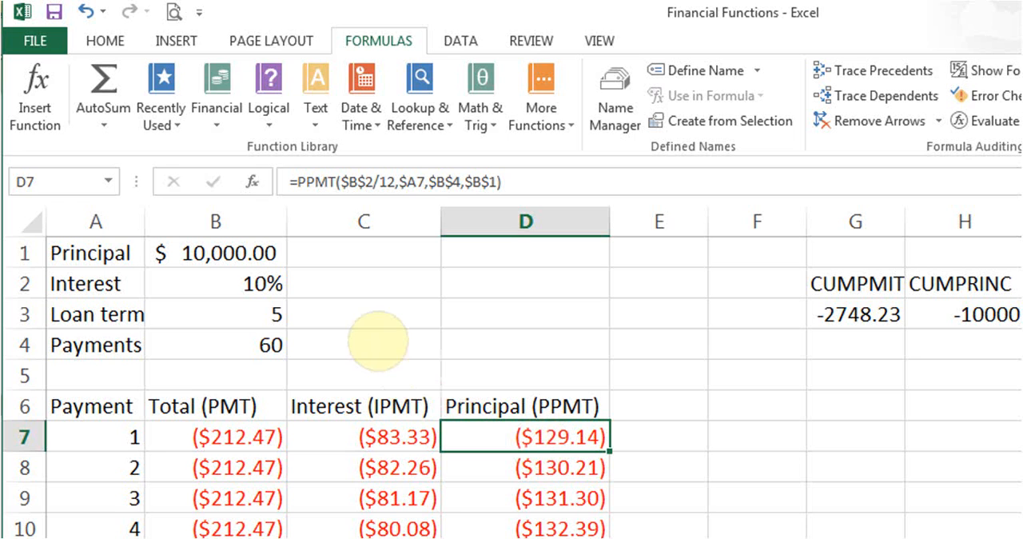
click(349, 441)
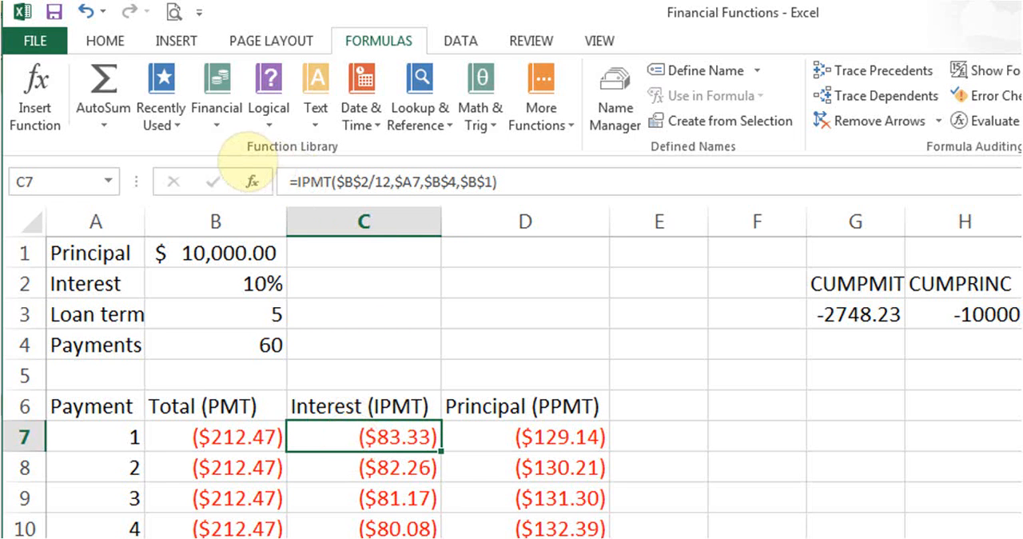
click(253, 182)
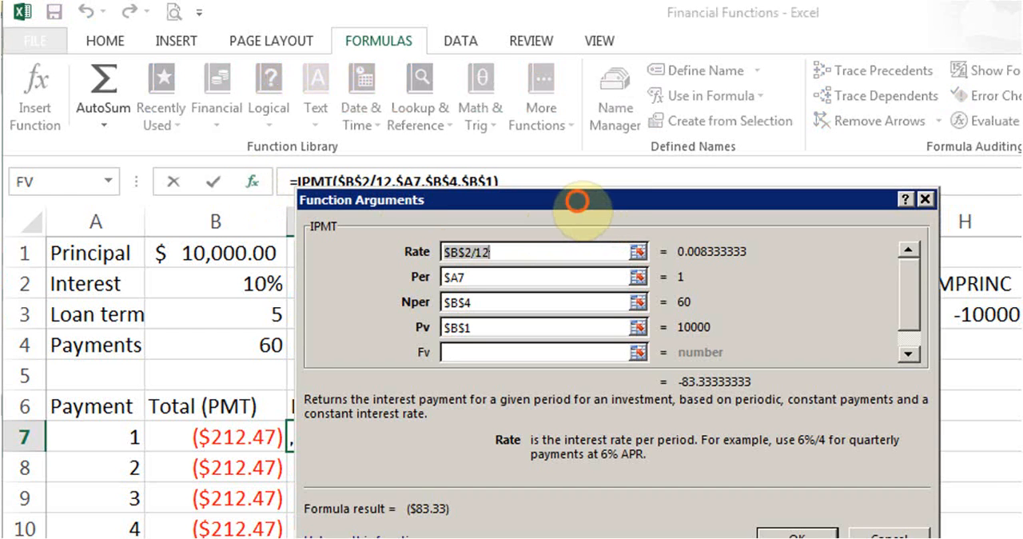
drag(586, 204, 602, 206)
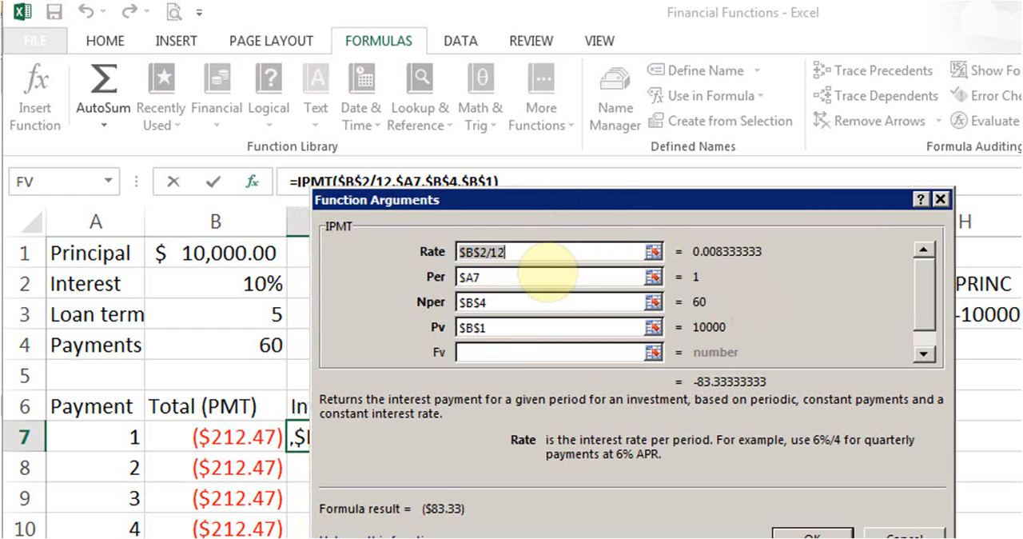
double_click(481, 253)
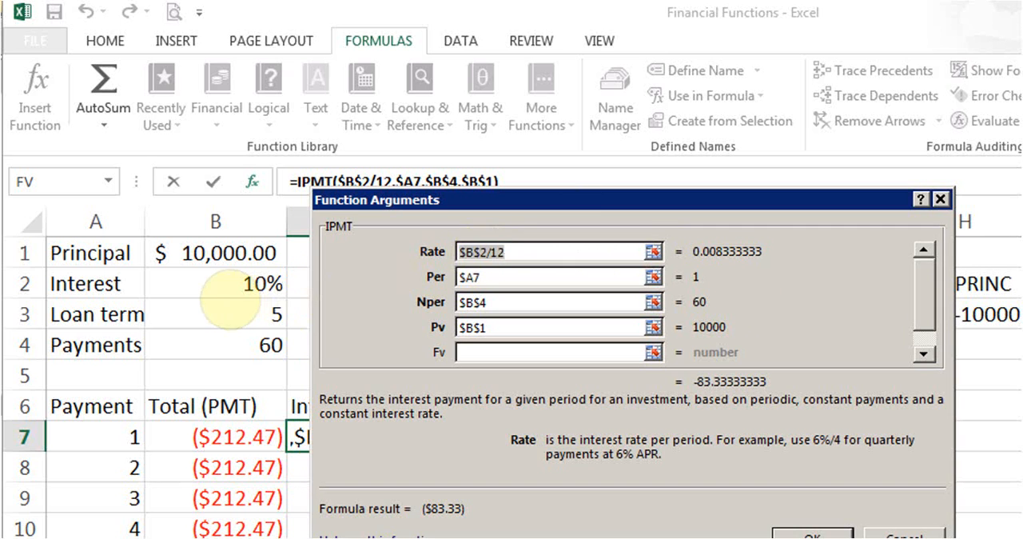
click(483, 253)
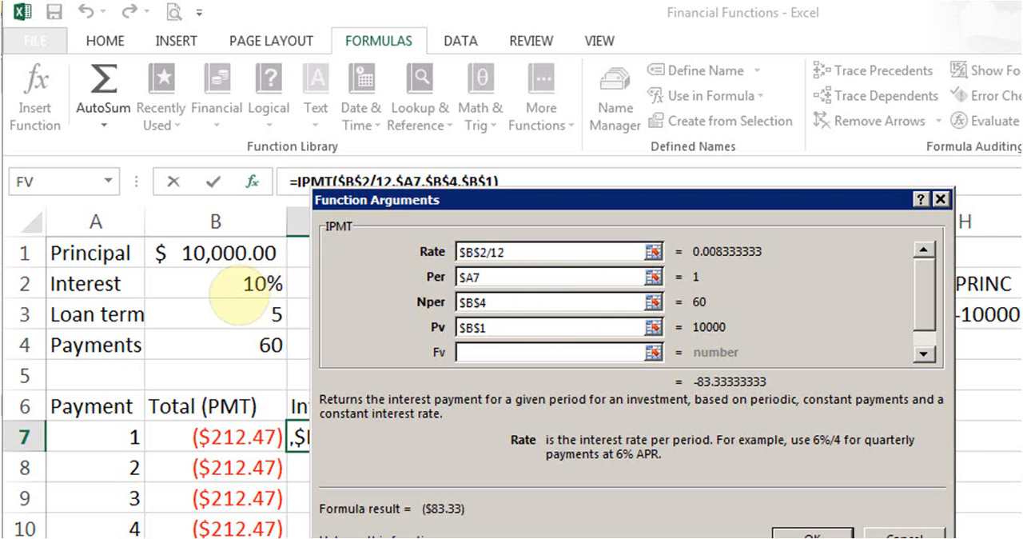
click(515, 275)
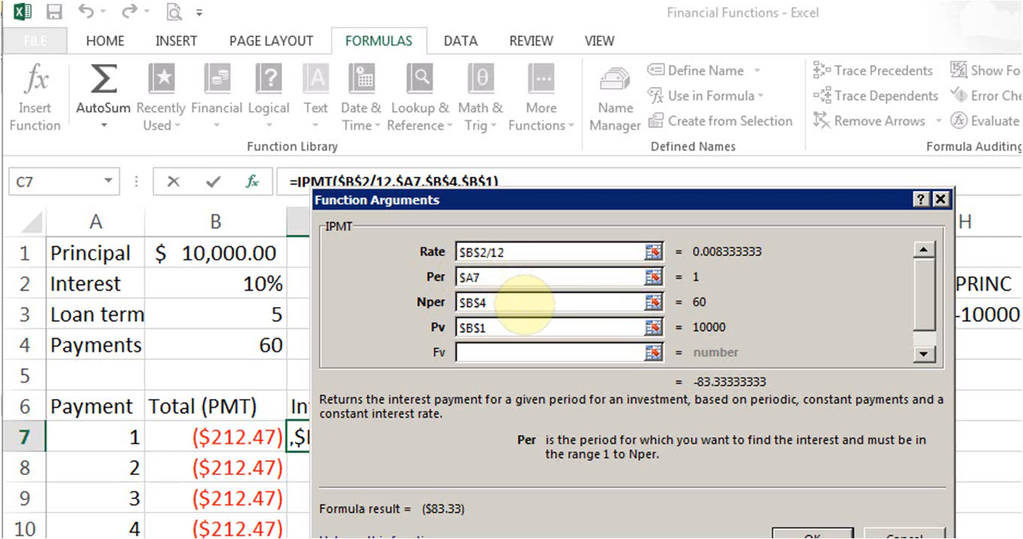
click(526, 303)
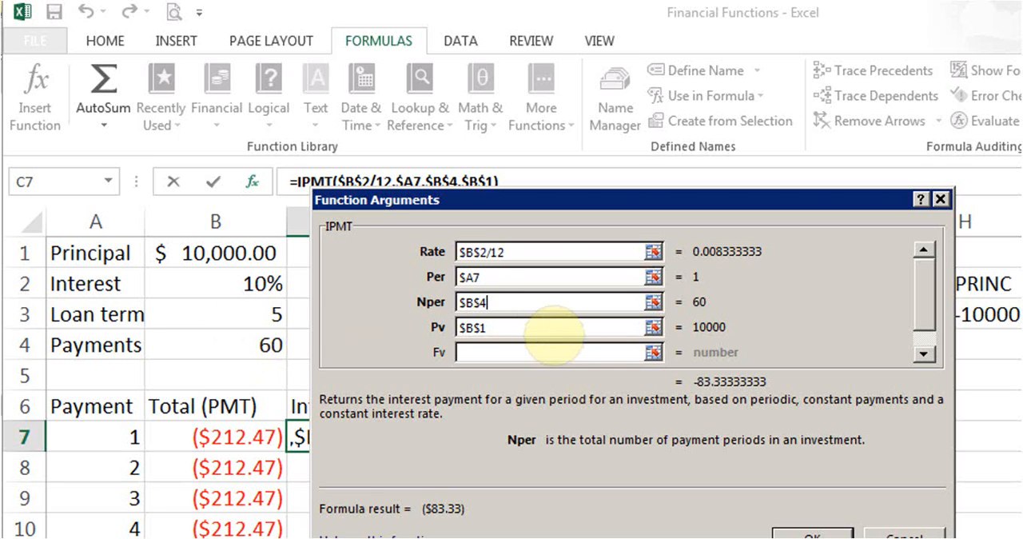
click(551, 327)
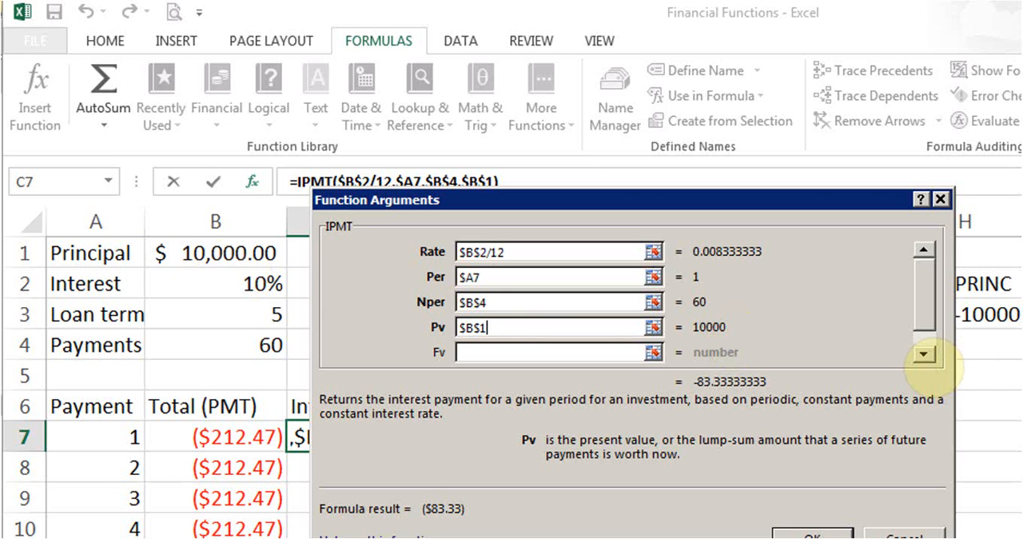
Examine the optional Fv and Type arguments of the IPMT formula in C7, leave them empty, and close the arguments.
click(925, 356)
drag(928, 314, 926, 319)
click(927, 321)
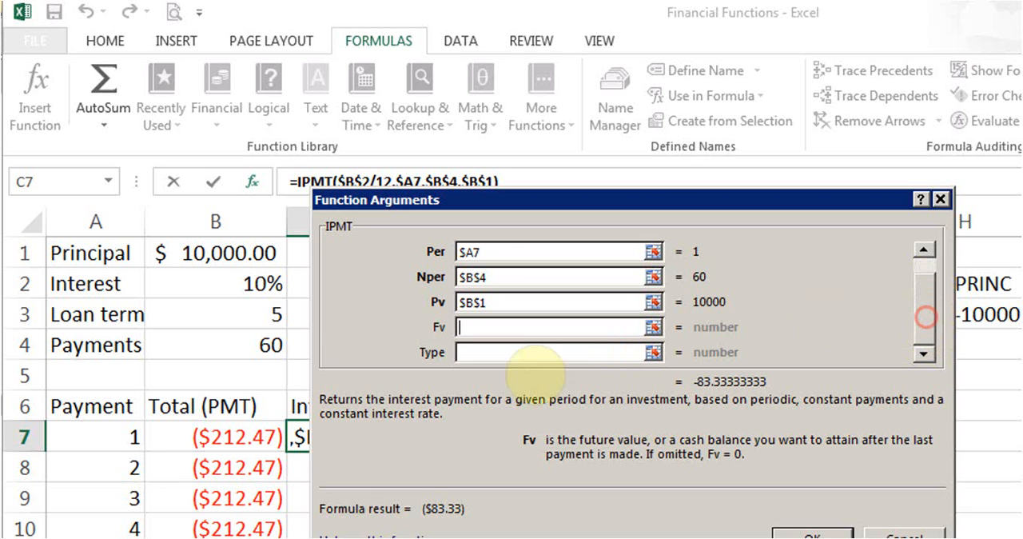
click(557, 352)
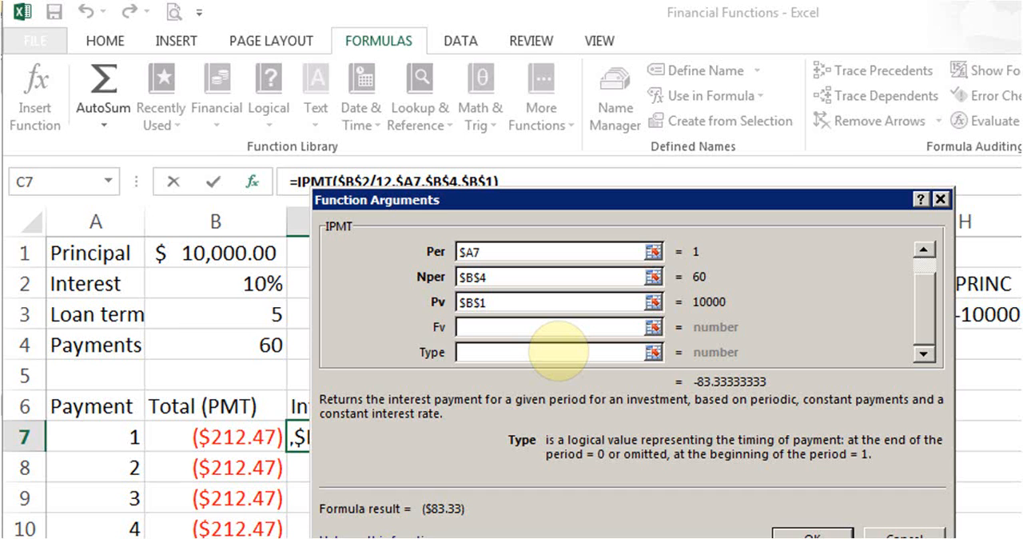
click(559, 352)
click(803, 534)
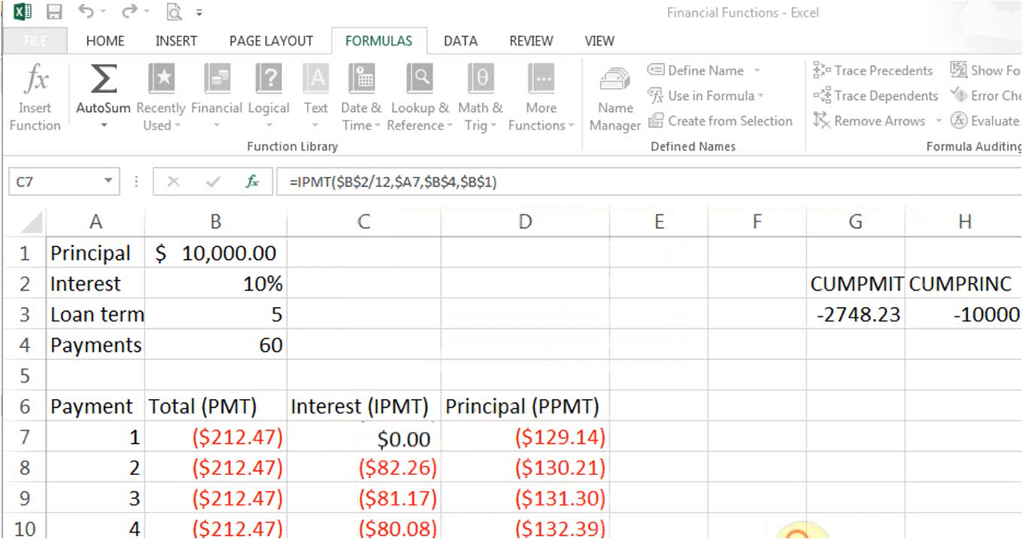
Check the formulas in C7 and D7, locate PPMT among the financial functions, and close the list without inserting anything.
click(386, 439)
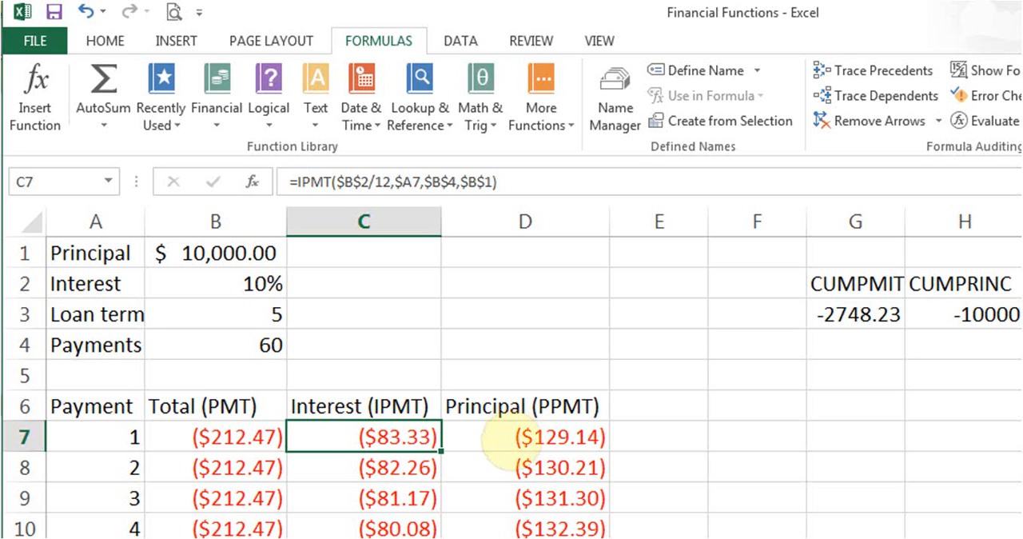
click(484, 436)
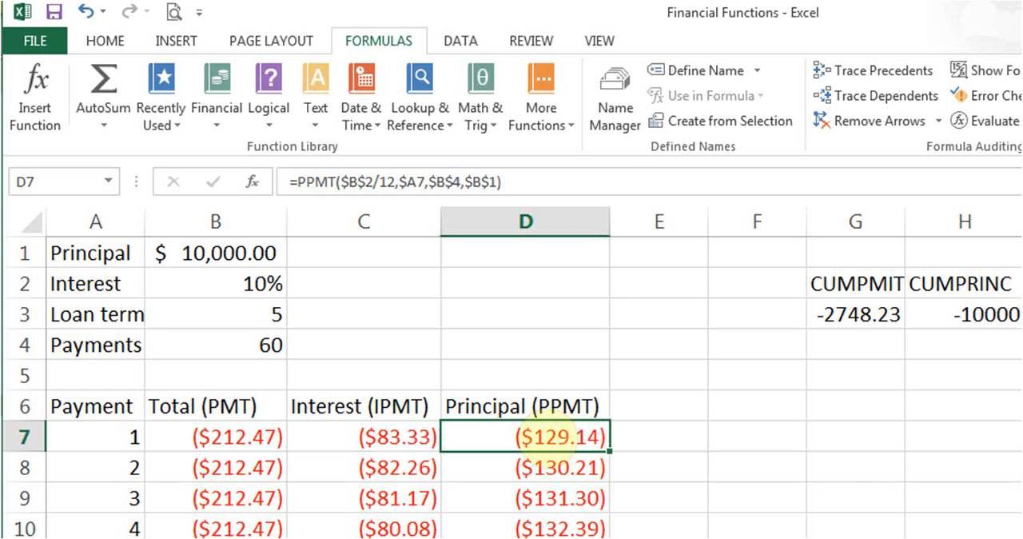
click(212, 119)
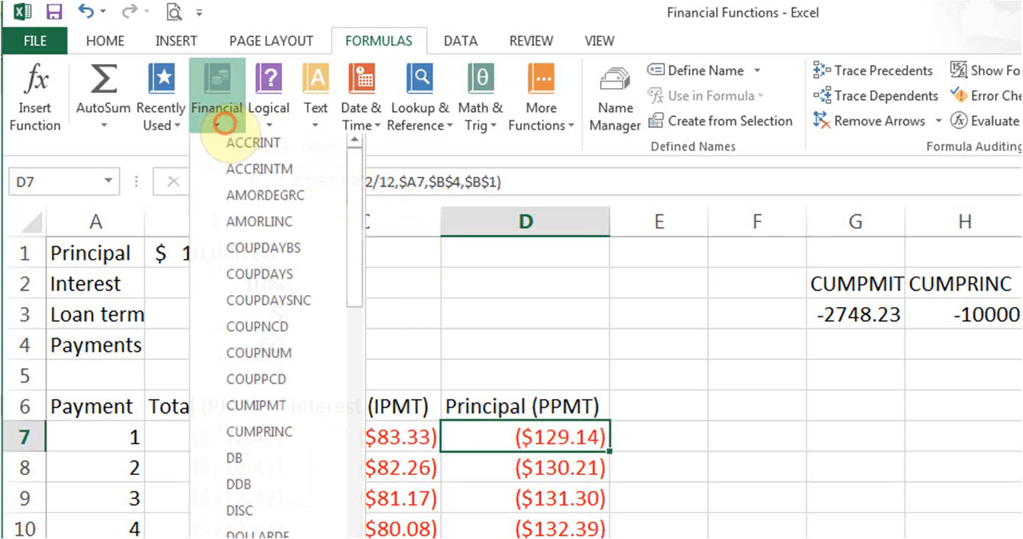
drag(354, 238, 364, 432)
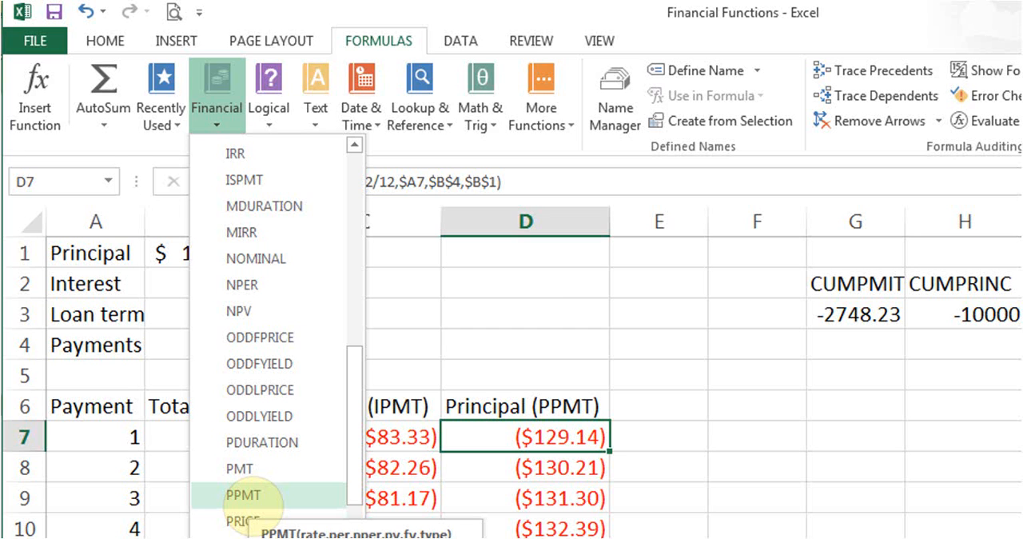
click(481, 420)
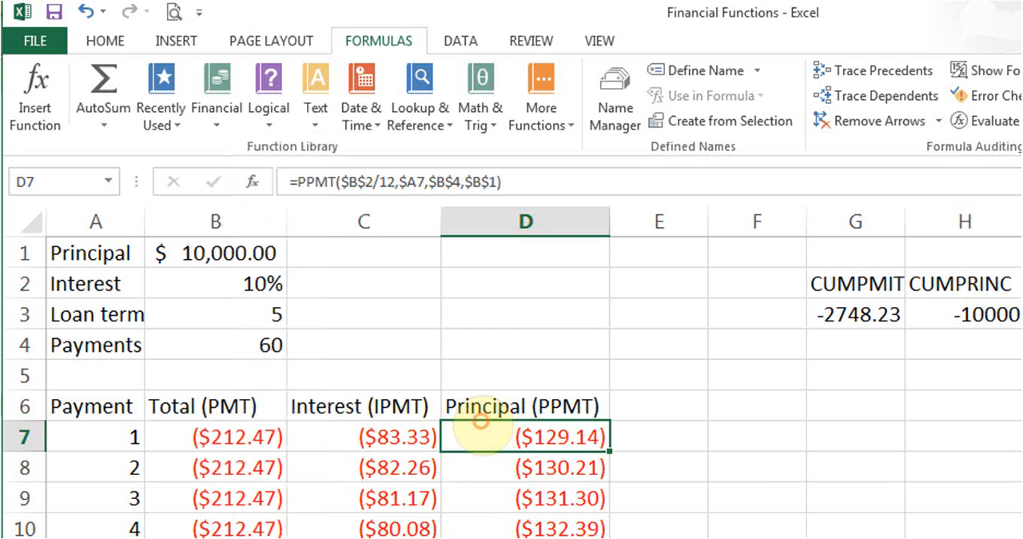
Examine the Rate, Per, Nper and Pv arguments of the PPMT formula in D7 and close them unchanged.
click(251, 181)
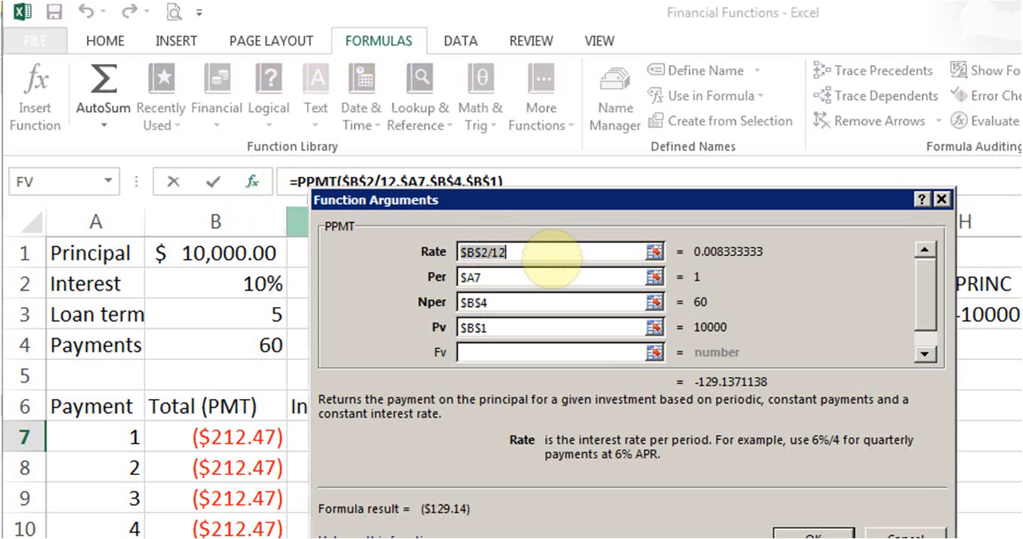
click(550, 257)
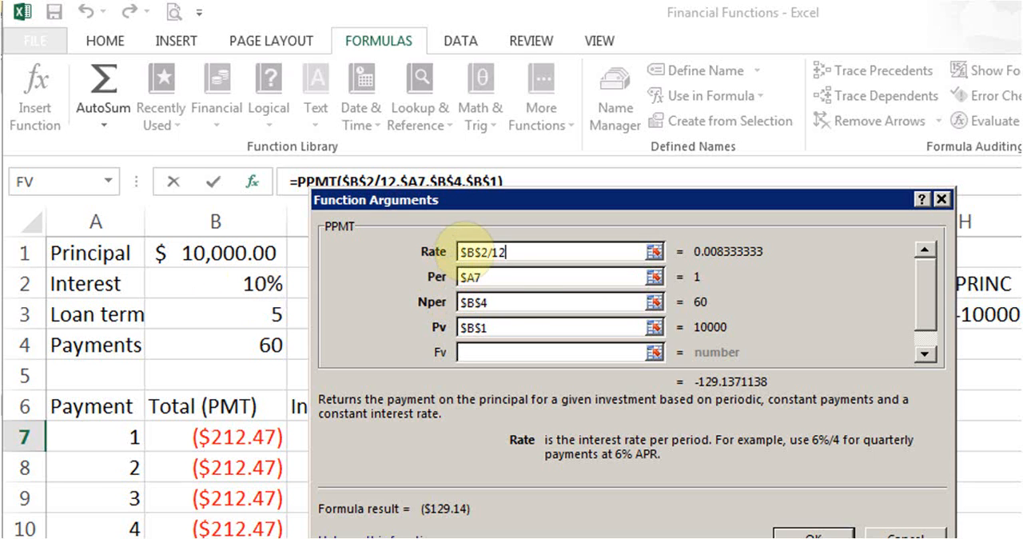
click(499, 277)
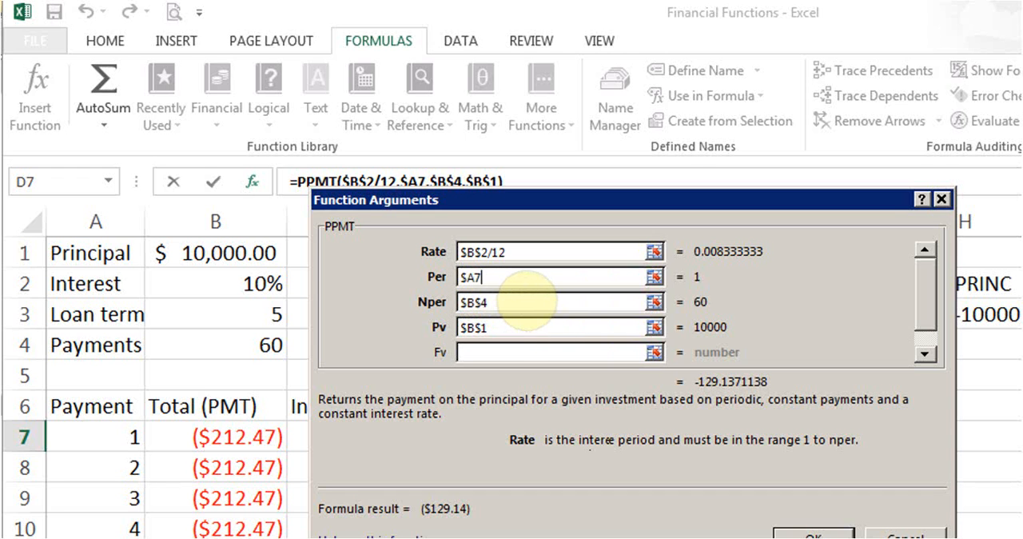
click(526, 302)
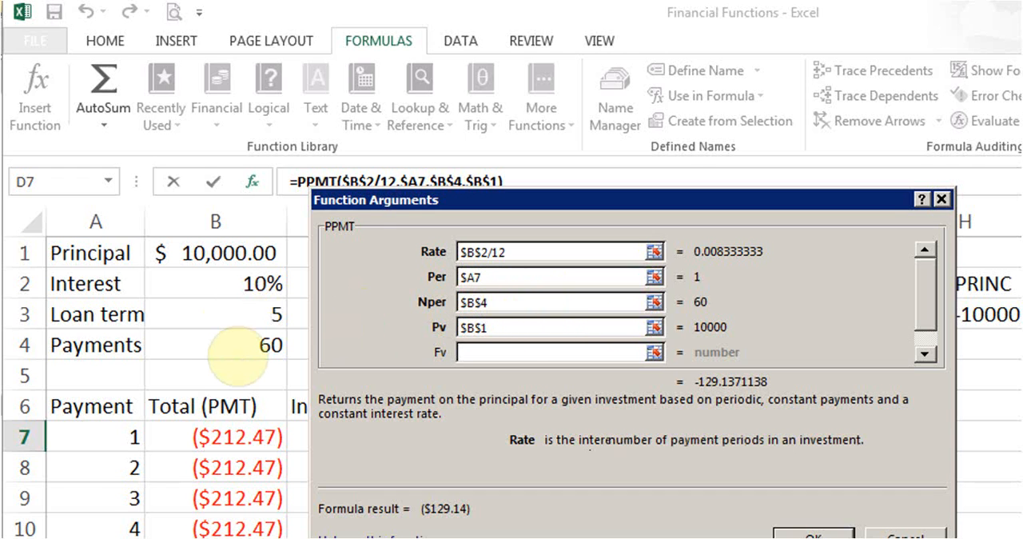
click(508, 328)
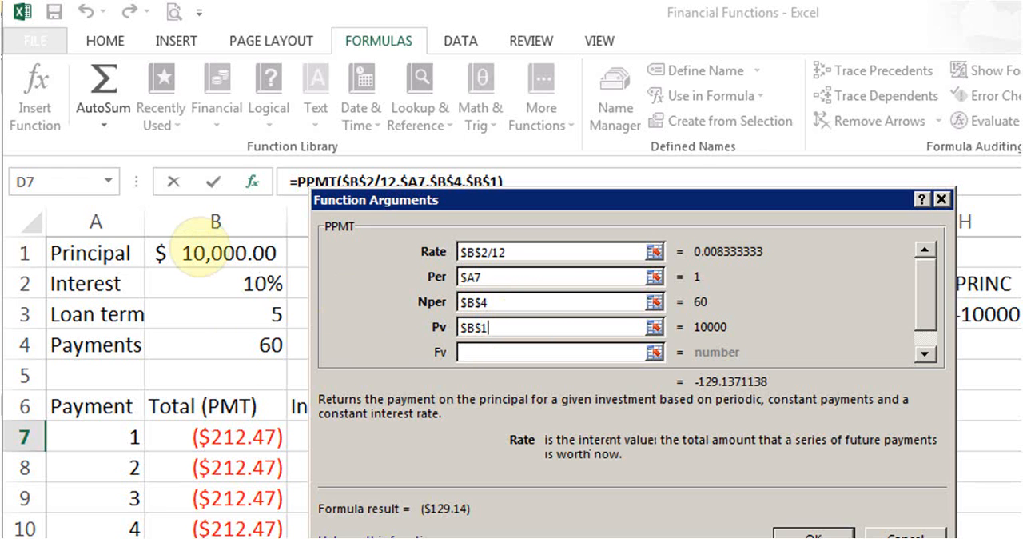
click(811, 530)
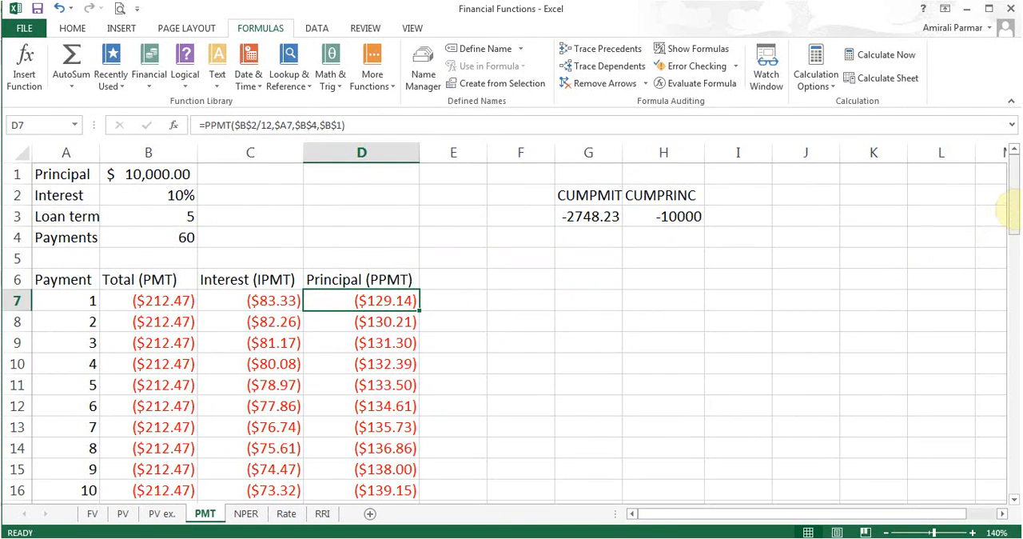
Examine the SUM formulas for total principal, interest and payments in D67, C67 and B67 at the end of the schedule.
drag(1013, 204, 1010, 499)
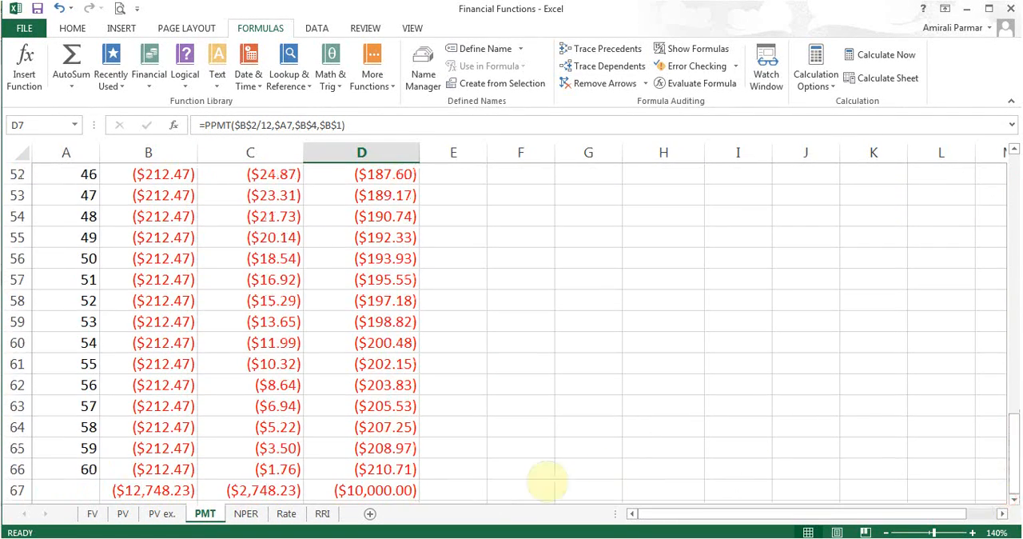
click(404, 493)
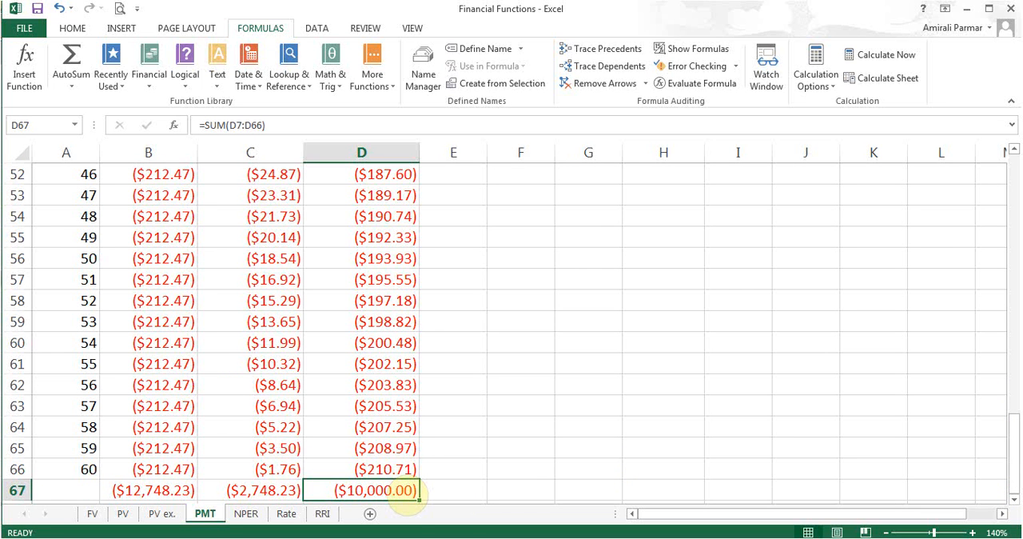
click(262, 489)
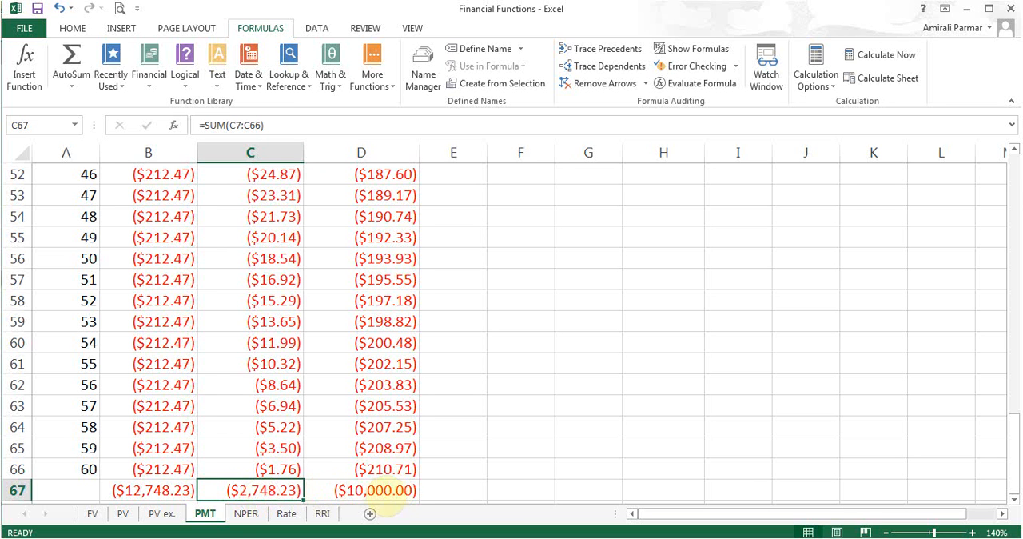
click(150, 489)
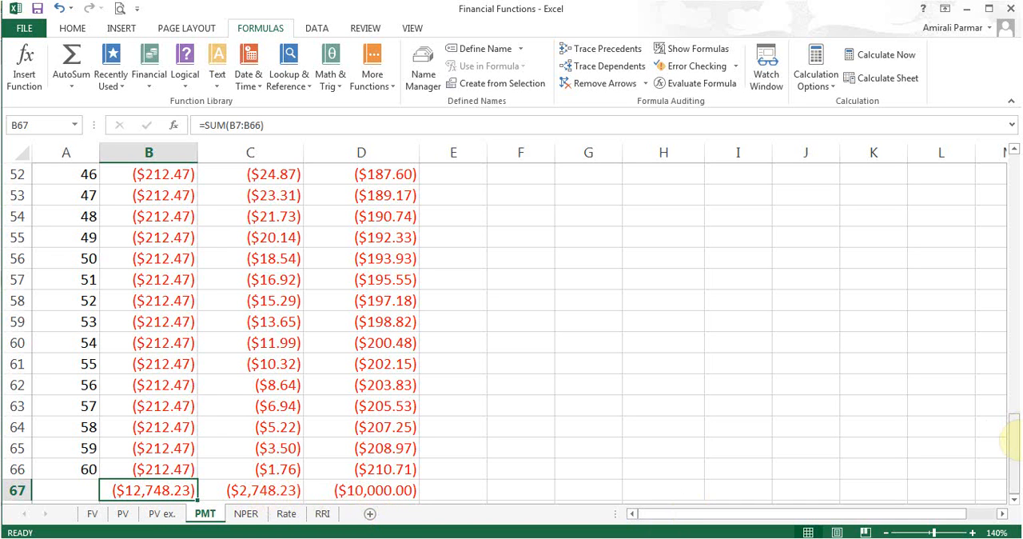
Check the CUMIPMT and CUMPRINC formulas in G3 and H3, locate CUMIPMT among the financial functions, and close the list without inserting anything.
drag(1012, 438, 1012, 183)
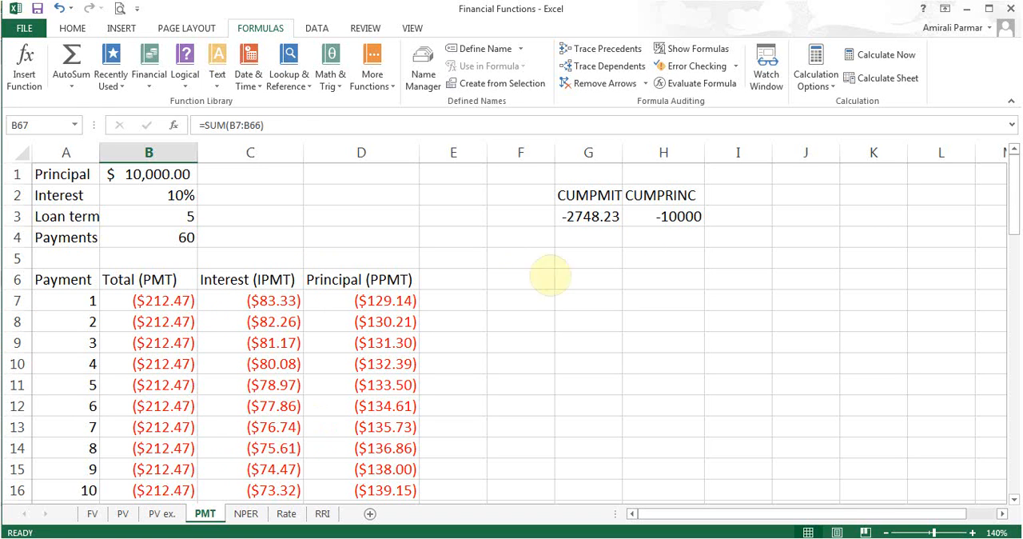
click(589, 217)
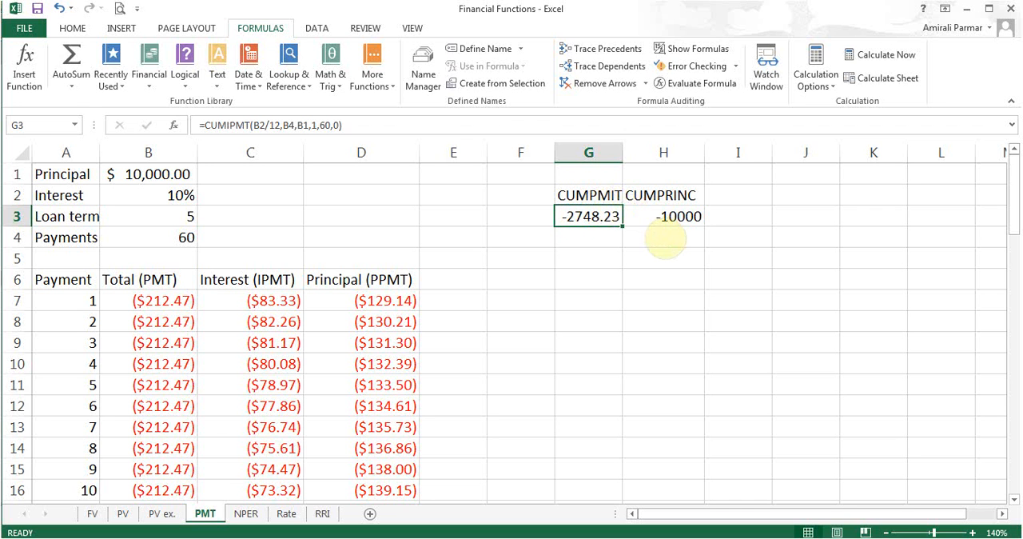
click(664, 222)
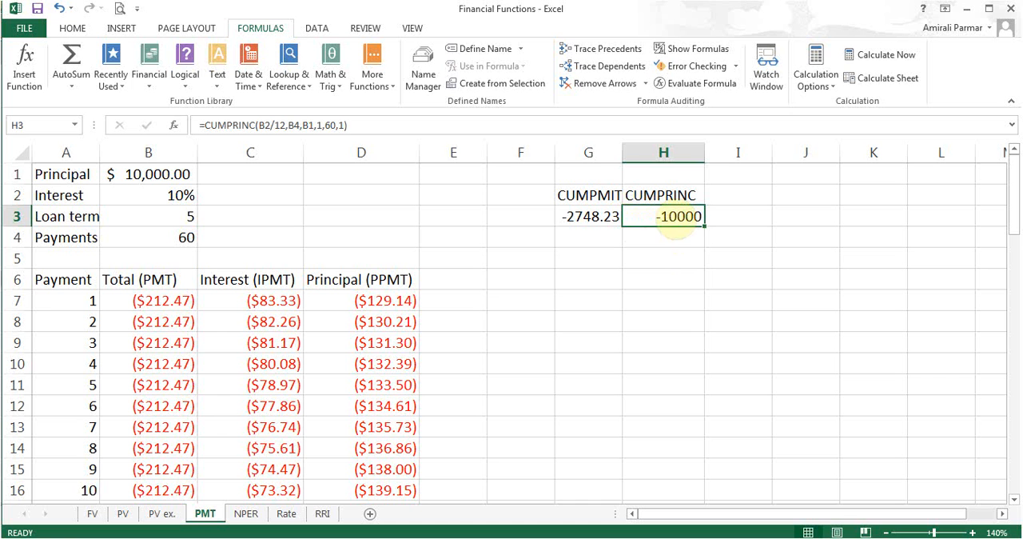
click(587, 226)
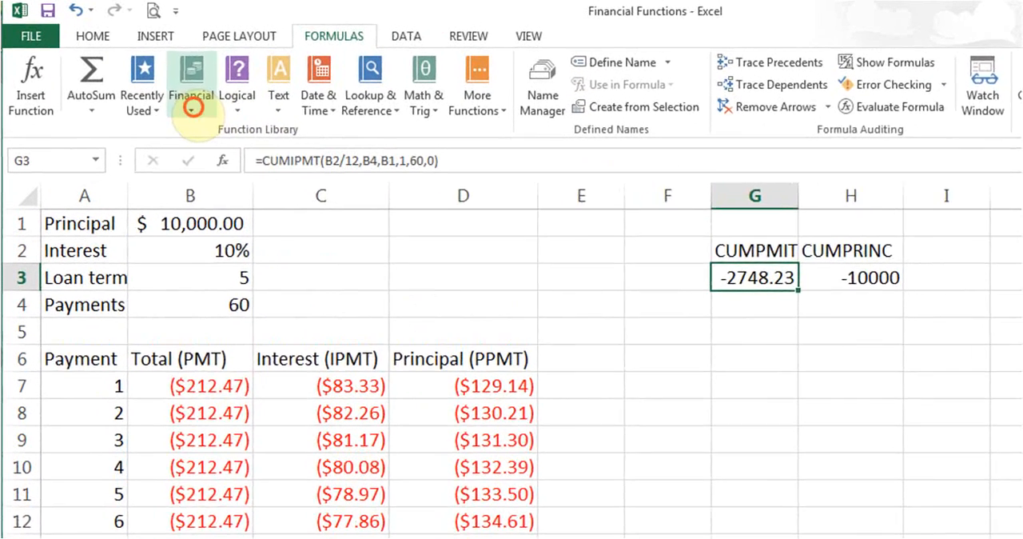
click(159, 76)
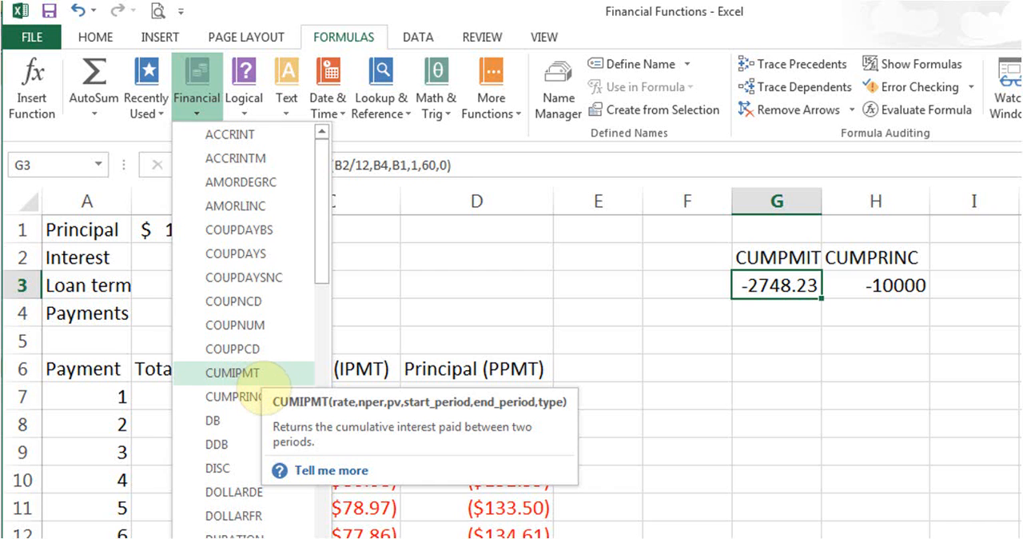
click(758, 287)
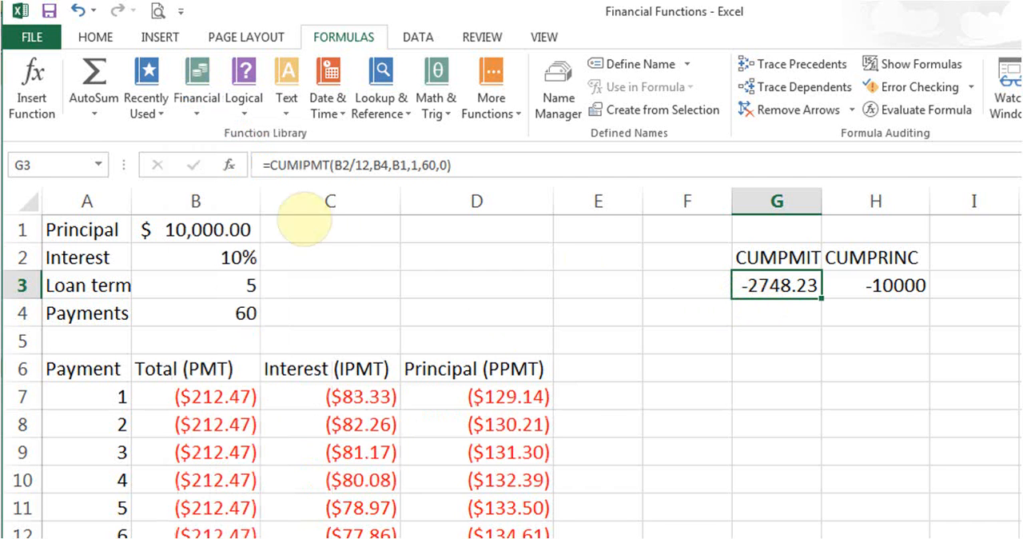
Examine all arguments of the CUMIPMT formula in G3 from Rate to Type, close them unchanged, and check the CUMPRINC formula in H3.
click(227, 165)
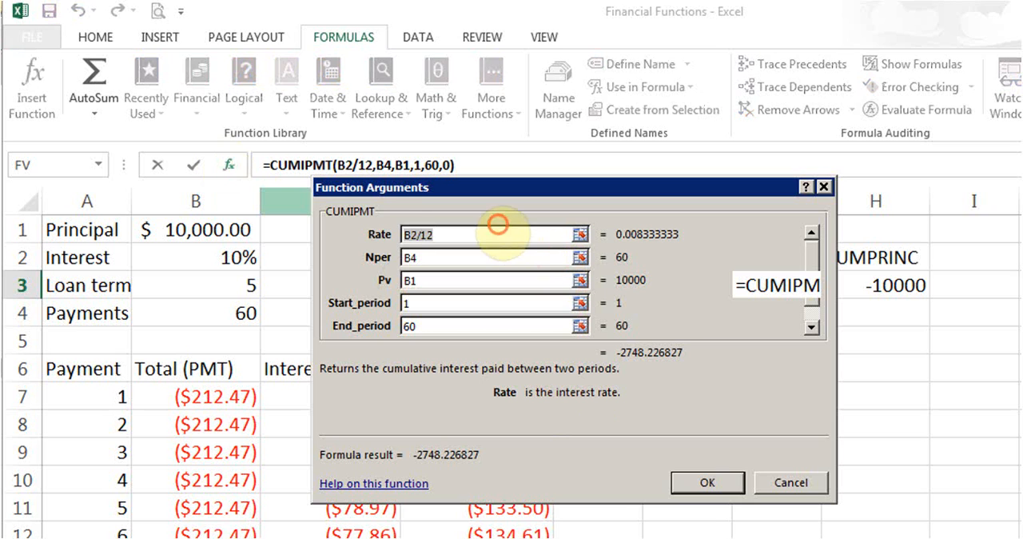
click(490, 233)
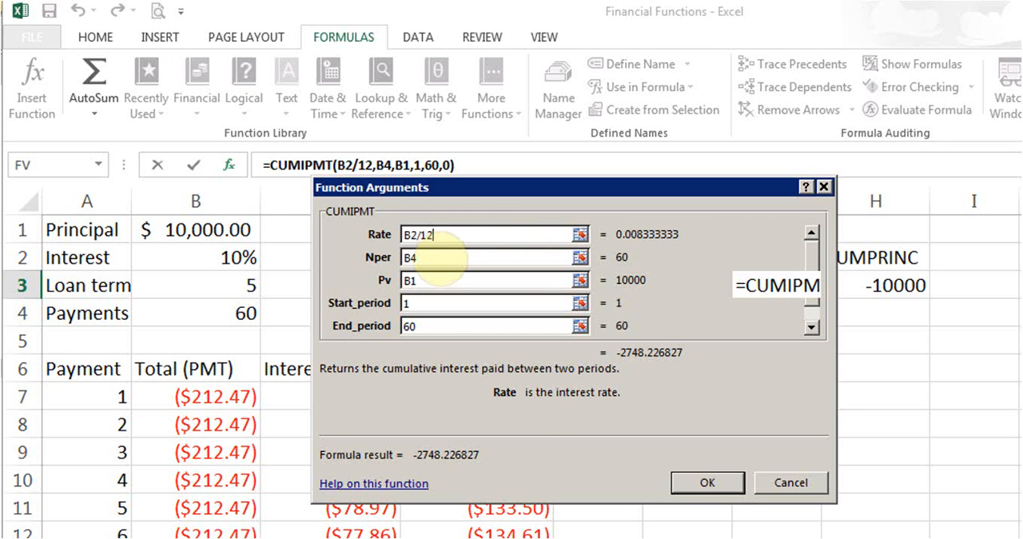
click(438, 258)
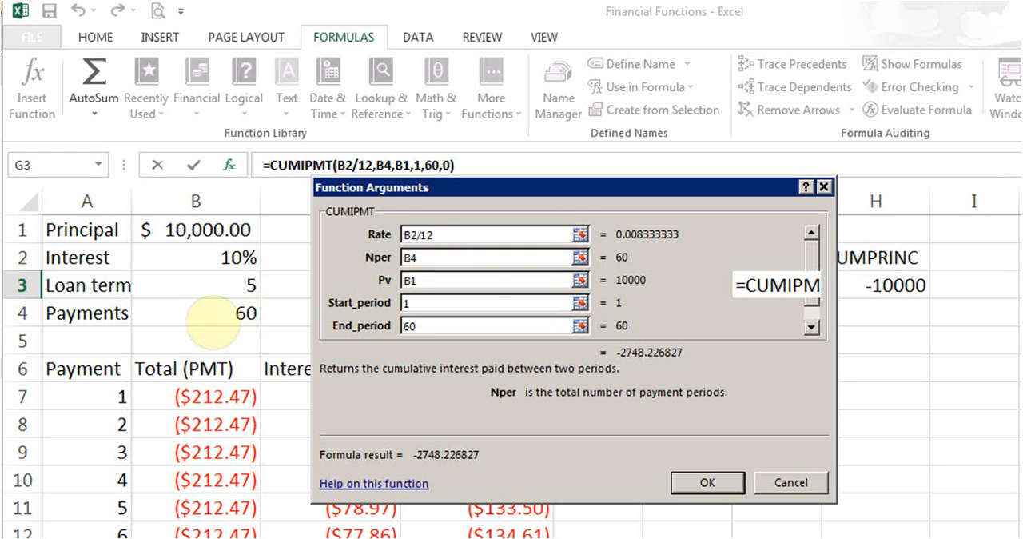
click(439, 280)
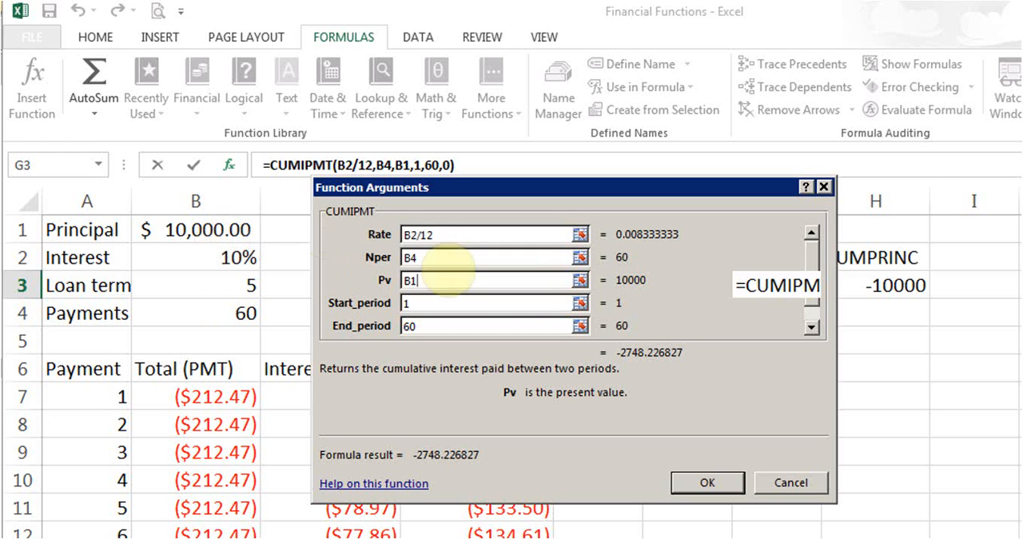
click(425, 307)
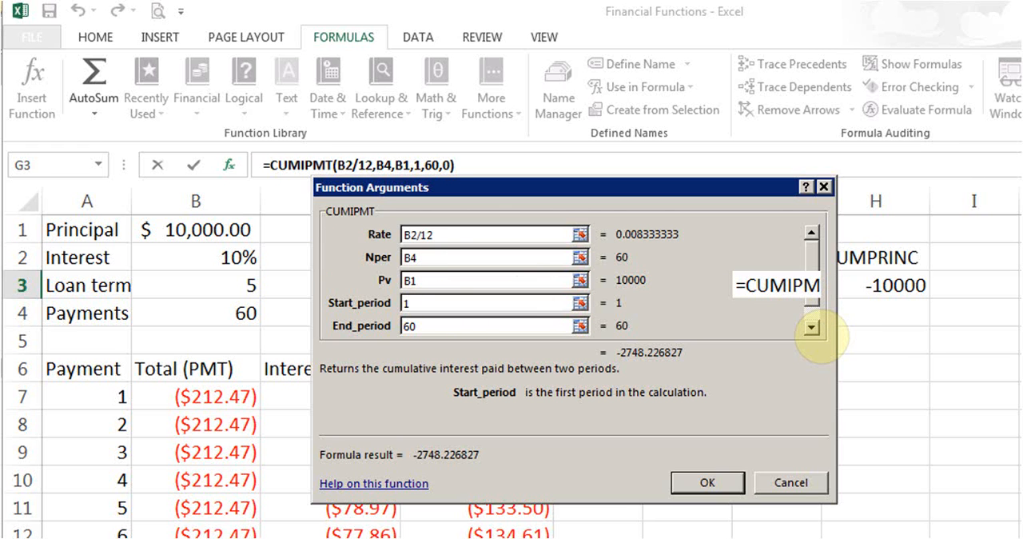
click(812, 327)
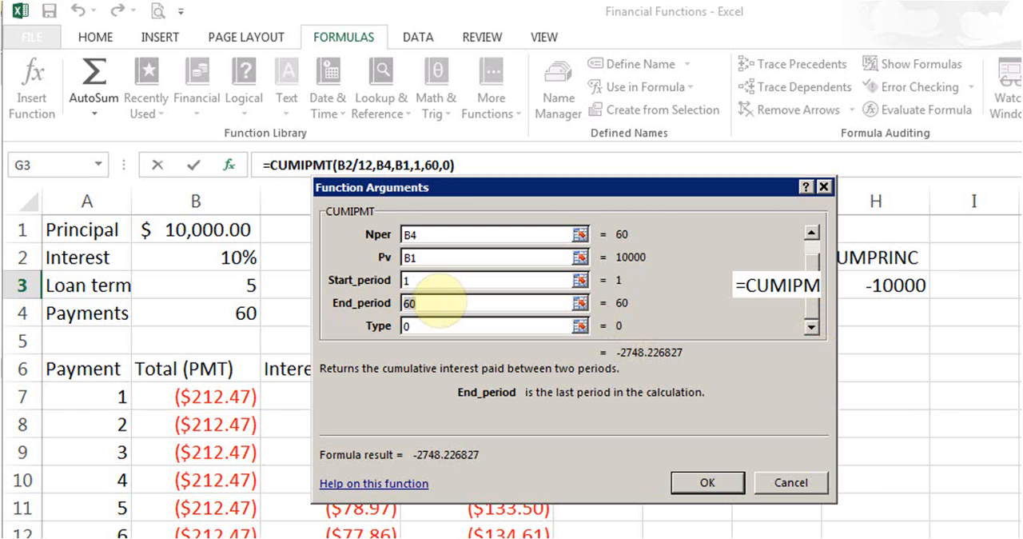
click(436, 300)
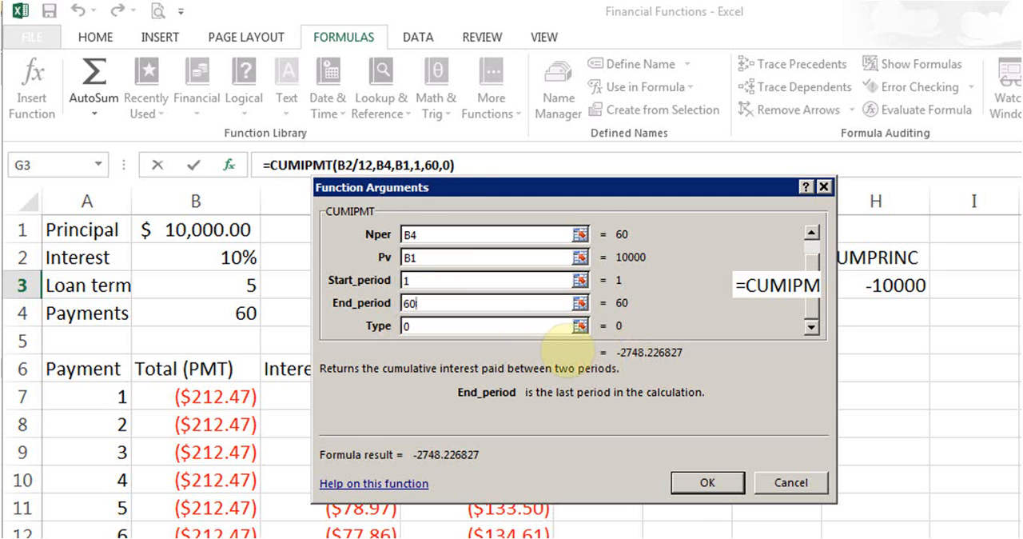
click(474, 328)
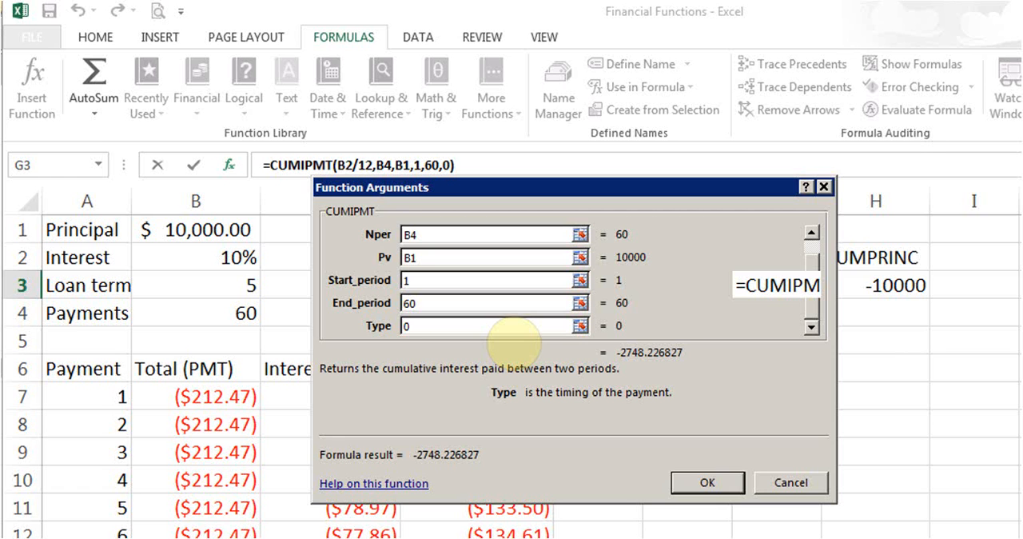
click(708, 480)
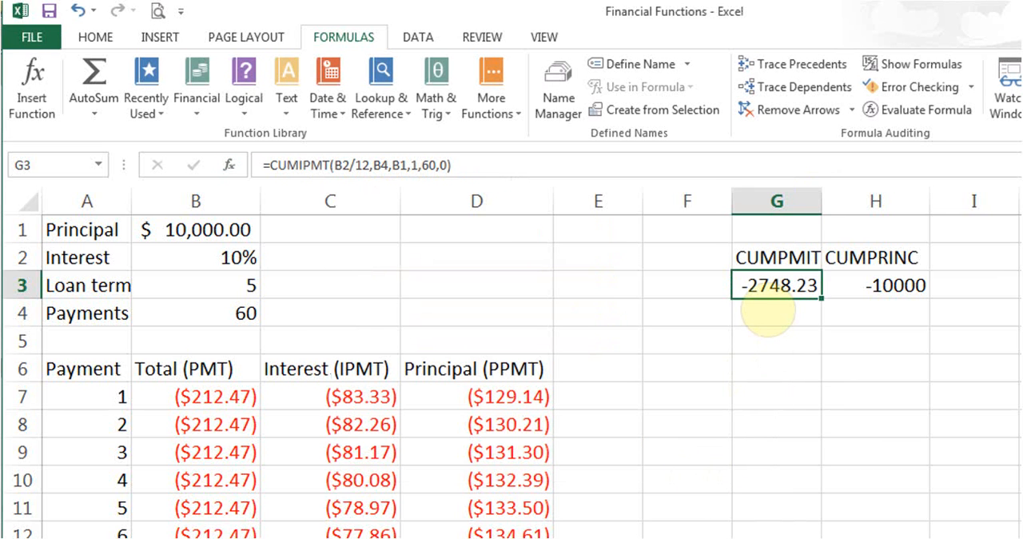
click(866, 298)
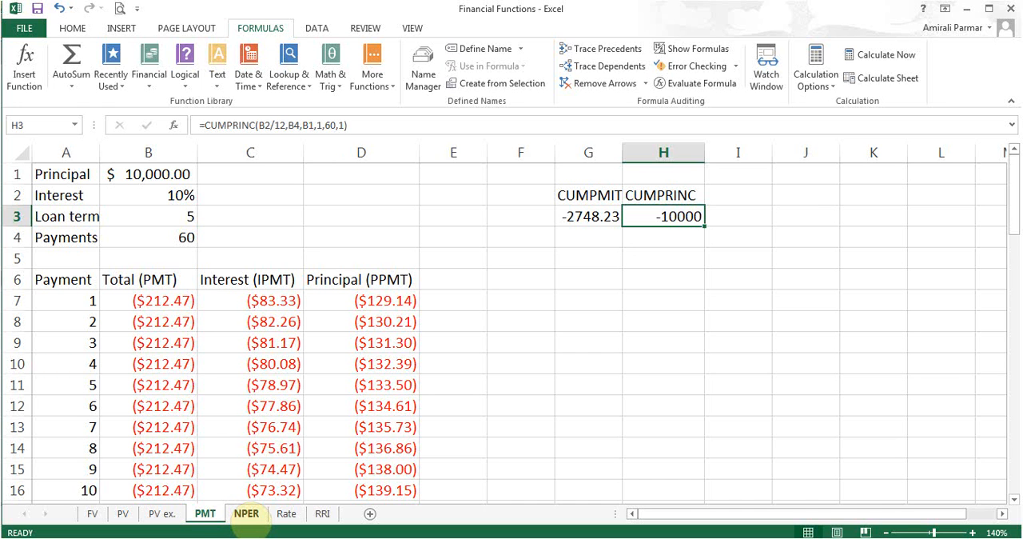
Open the NPER sheet, examine the Rate, Pmt, Pv and Fv arguments of the formula in B6, and close them unchanged.
click(246, 513)
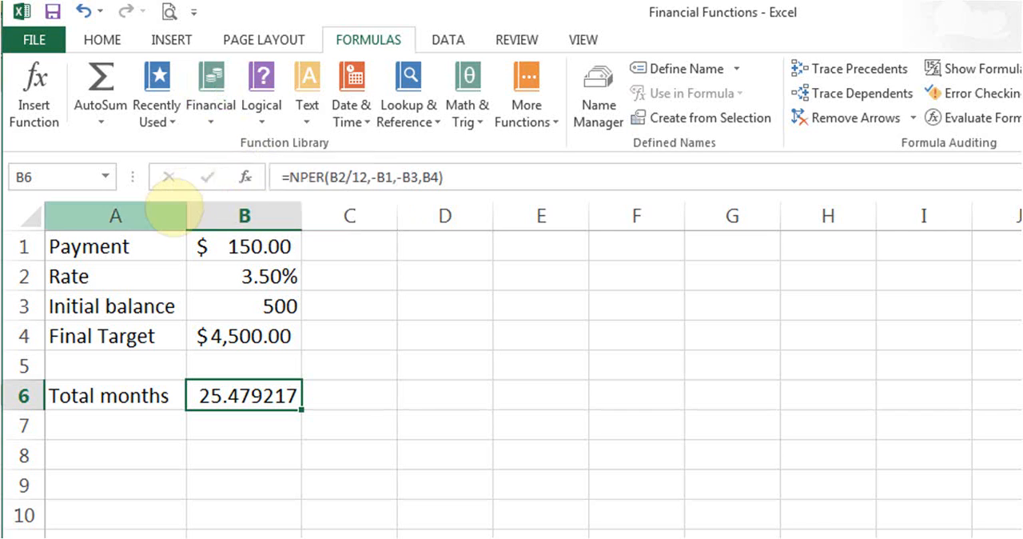
click(244, 177)
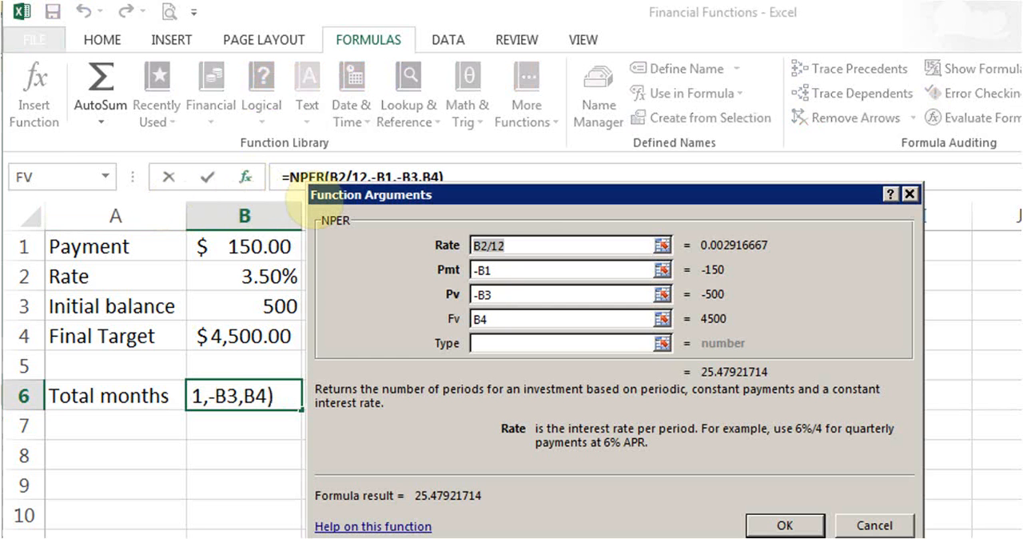
click(518, 247)
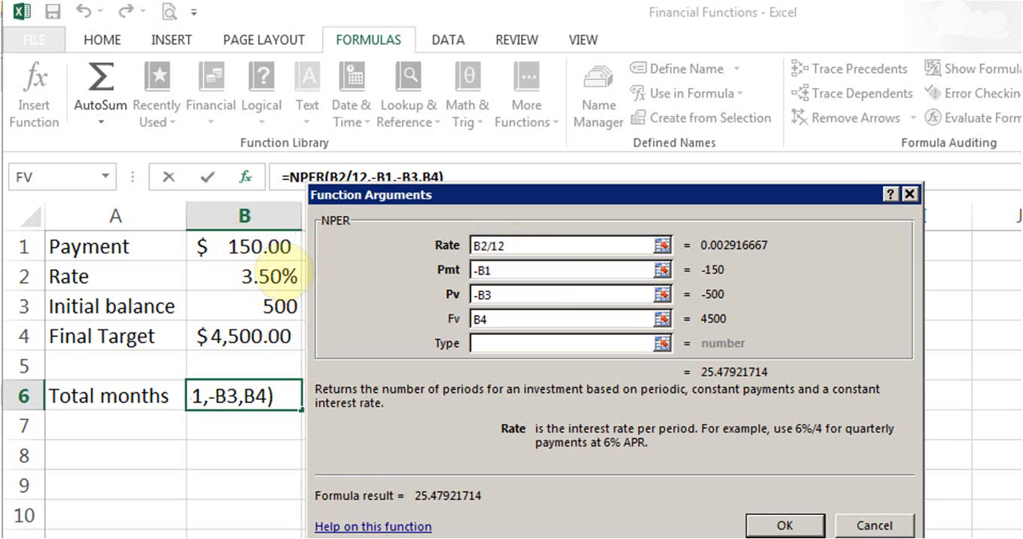
click(523, 270)
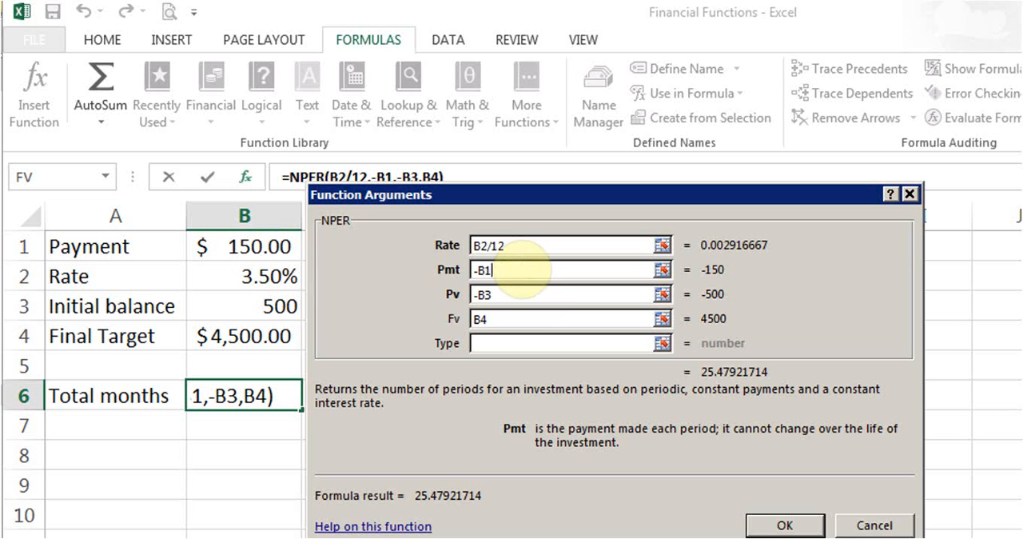
click(534, 295)
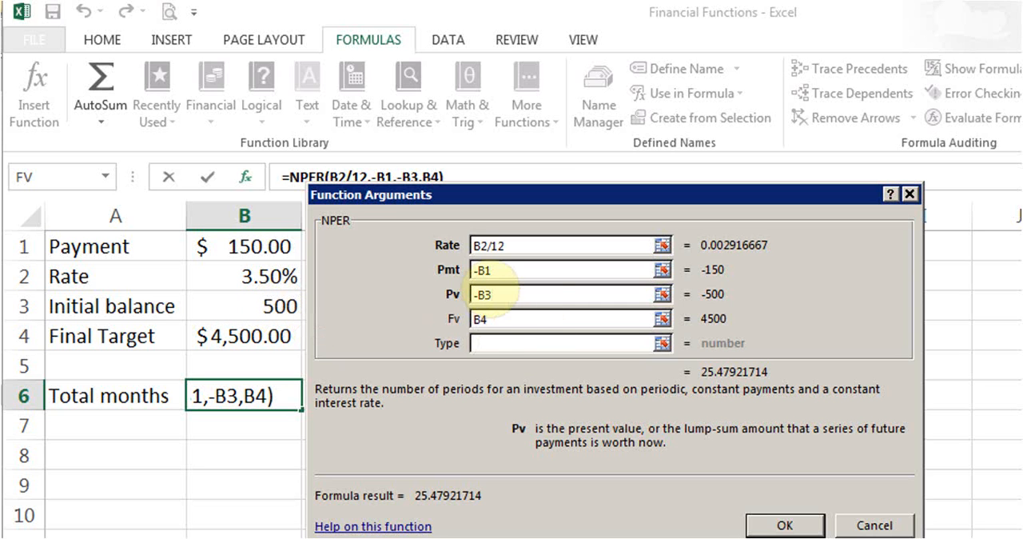
click(500, 319)
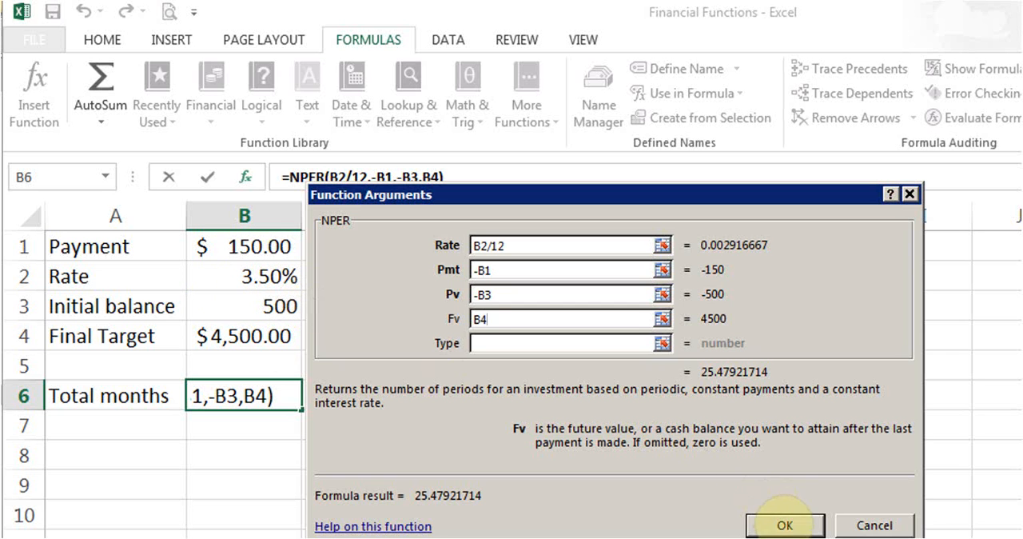
click(785, 524)
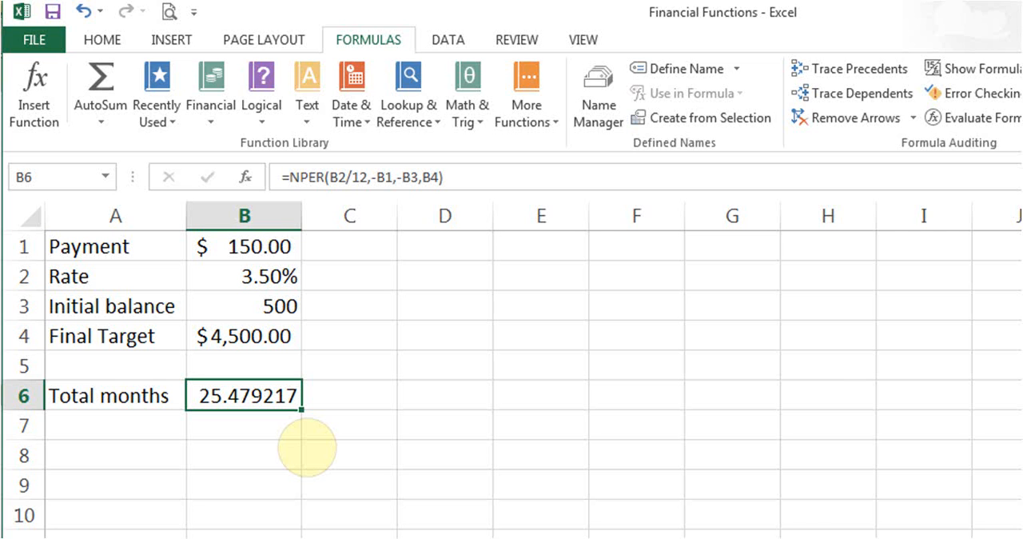
Set the rate in B2 to 10% and the payment in B1 to 500.
click(272, 276)
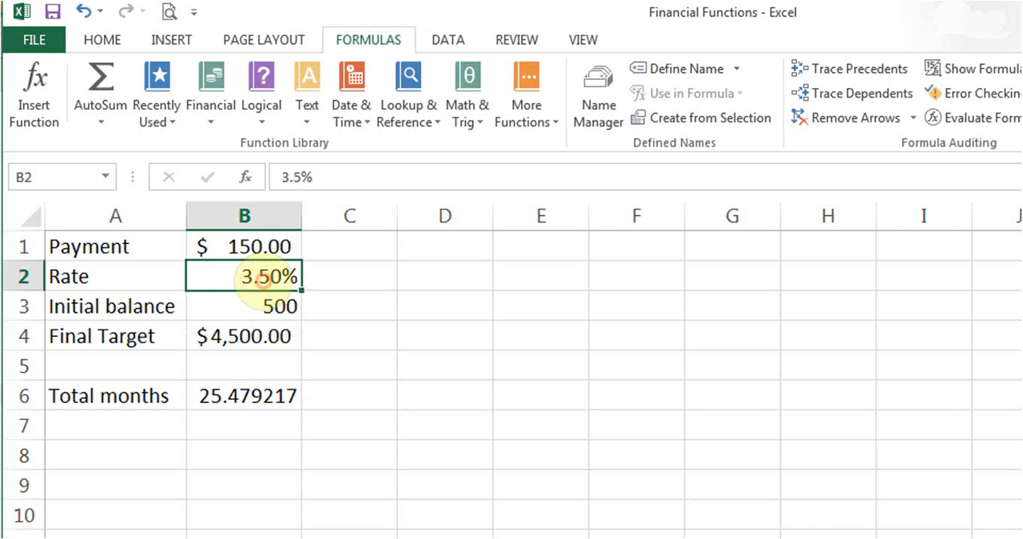
text(10)
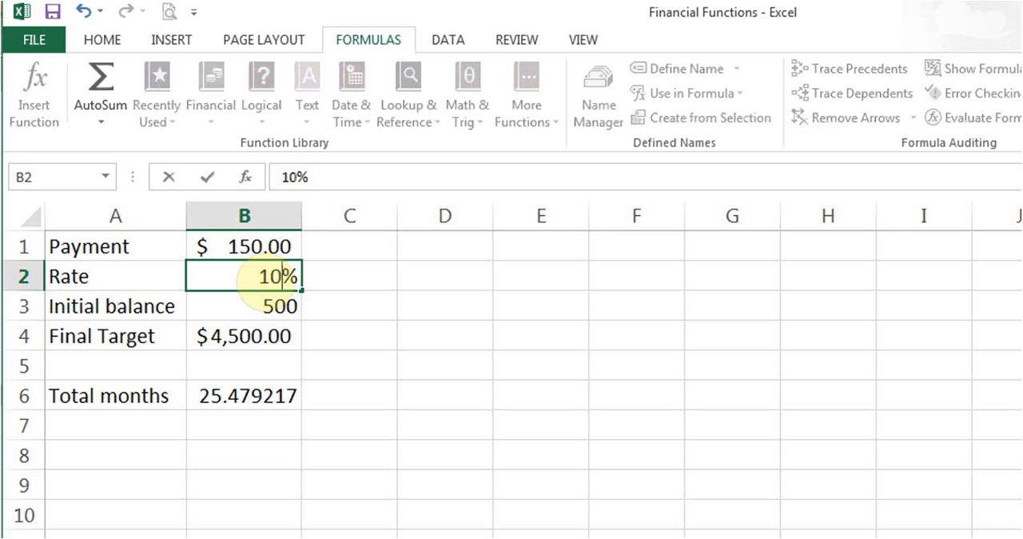
key(Return)
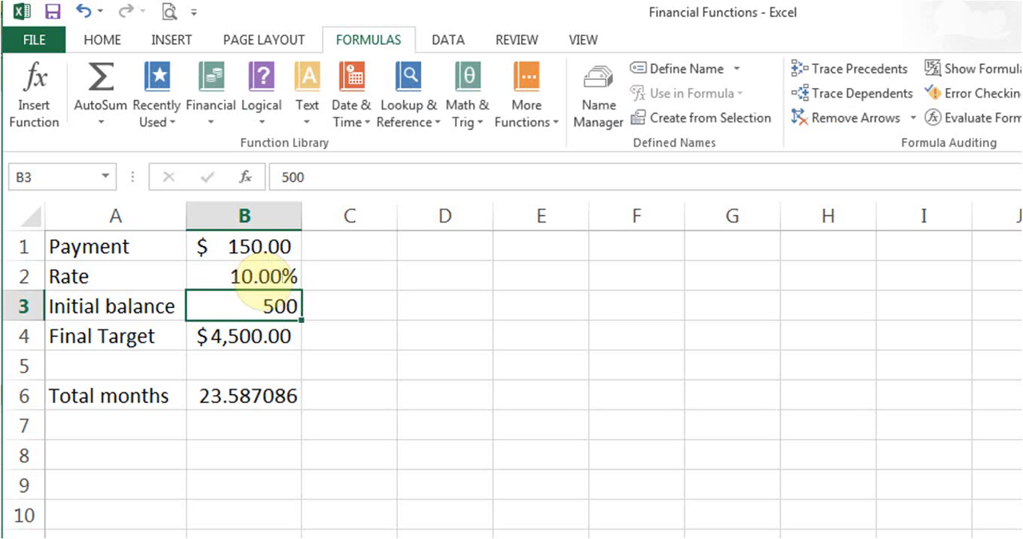
click(255, 246)
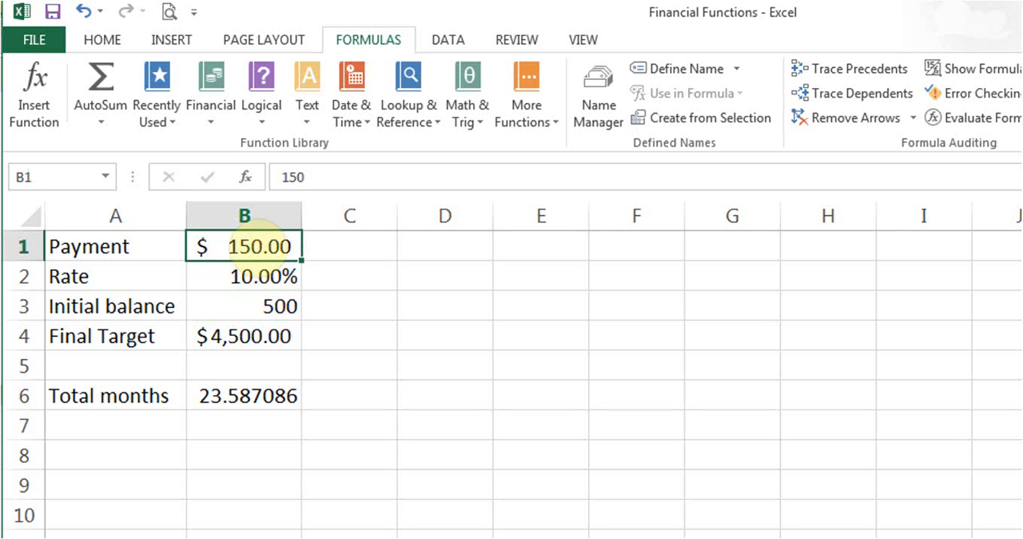
text(500)
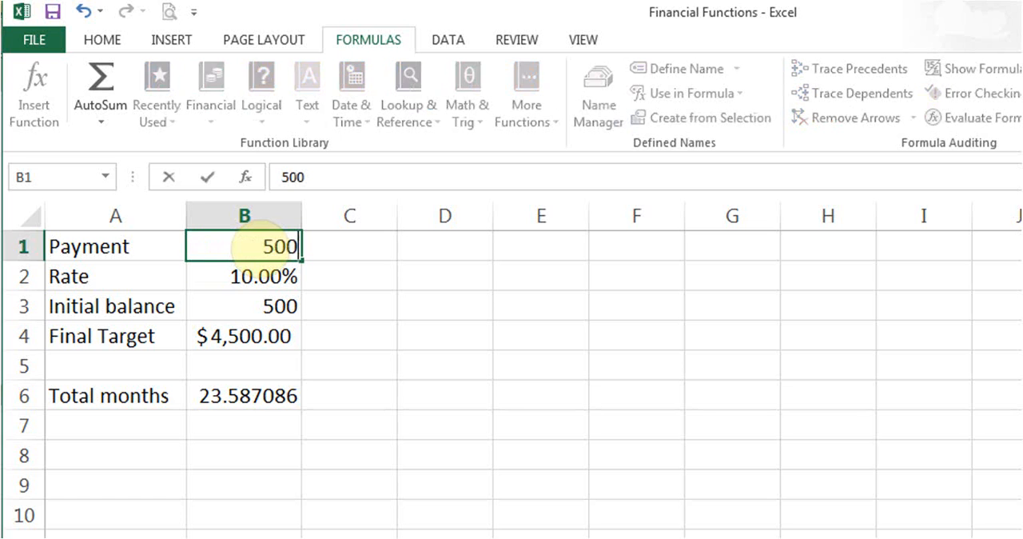
key(Return)
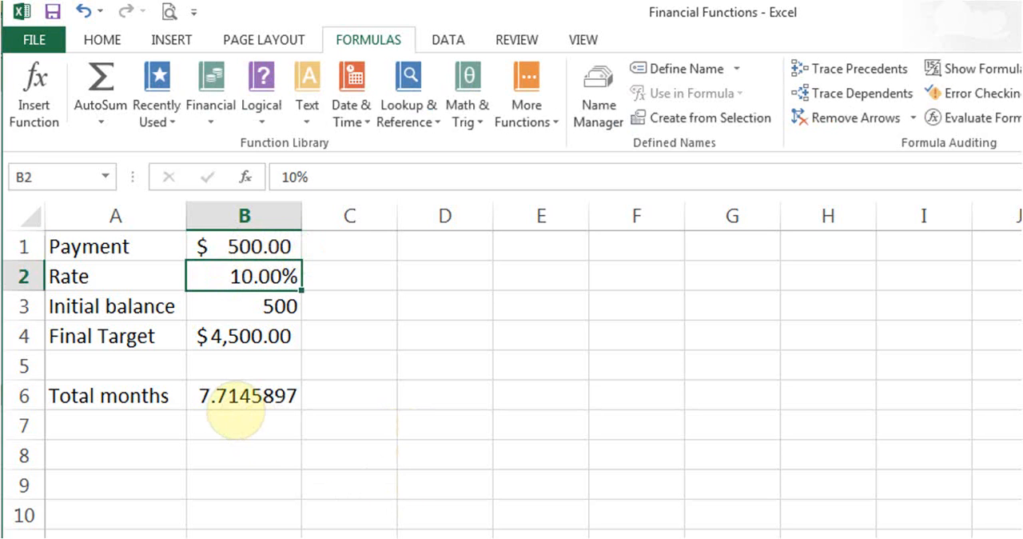
Review the payment and the NPER formula for total months, and set the final target in B4 to 8000.
click(276, 241)
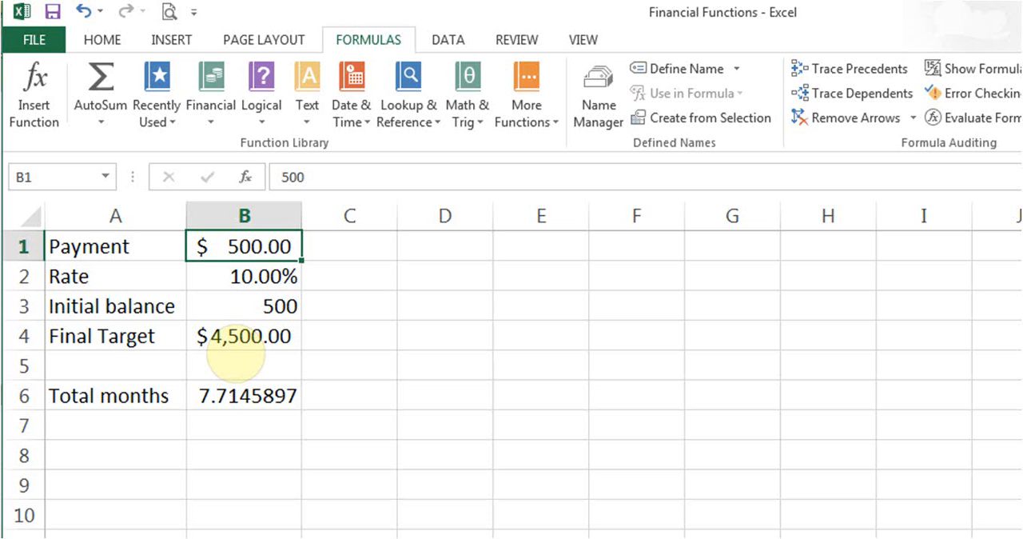
click(256, 395)
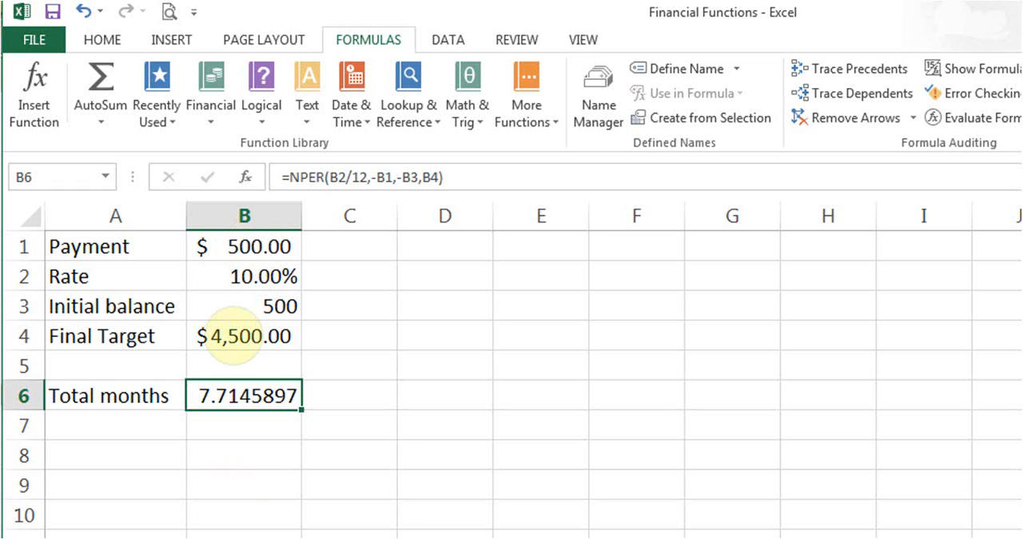
key(Up)
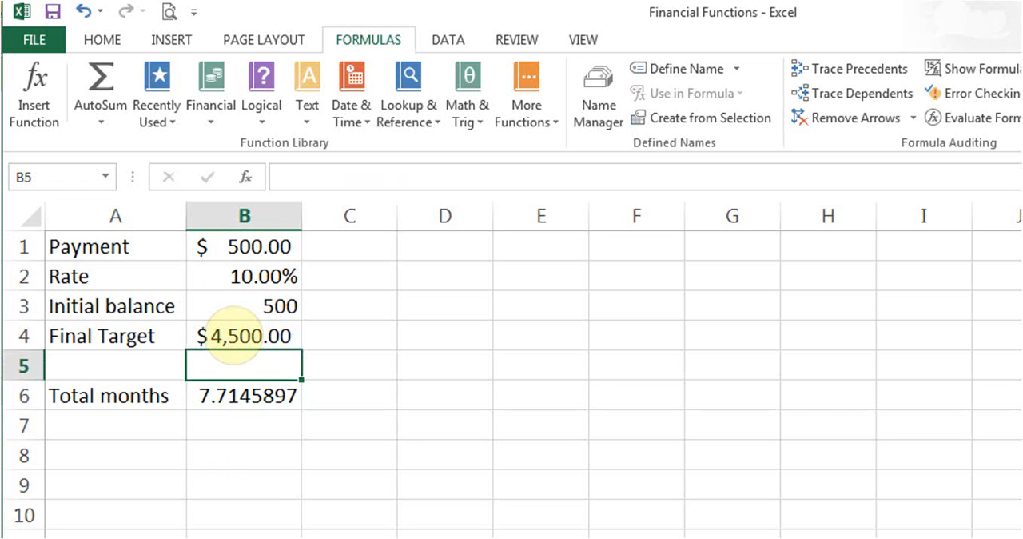
click(256, 340)
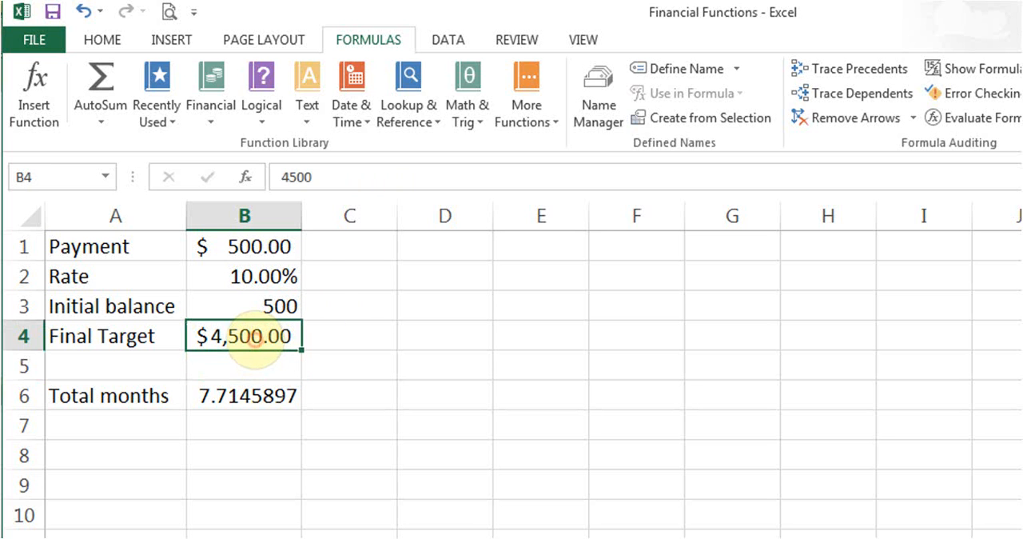
text(8000)
key(Return)
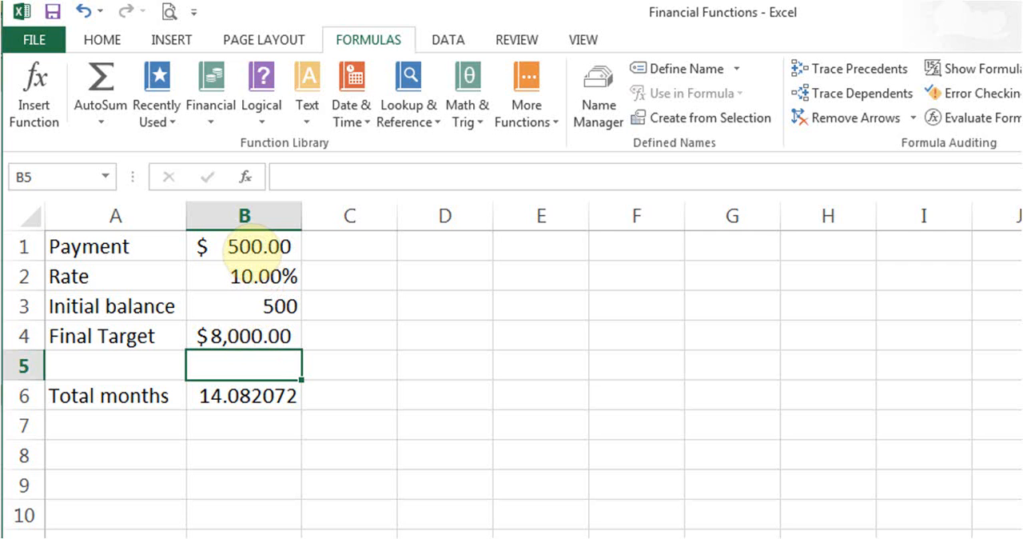
Set the rate in B2 to 18% and the initial balance in B3 to 0.
click(257, 278)
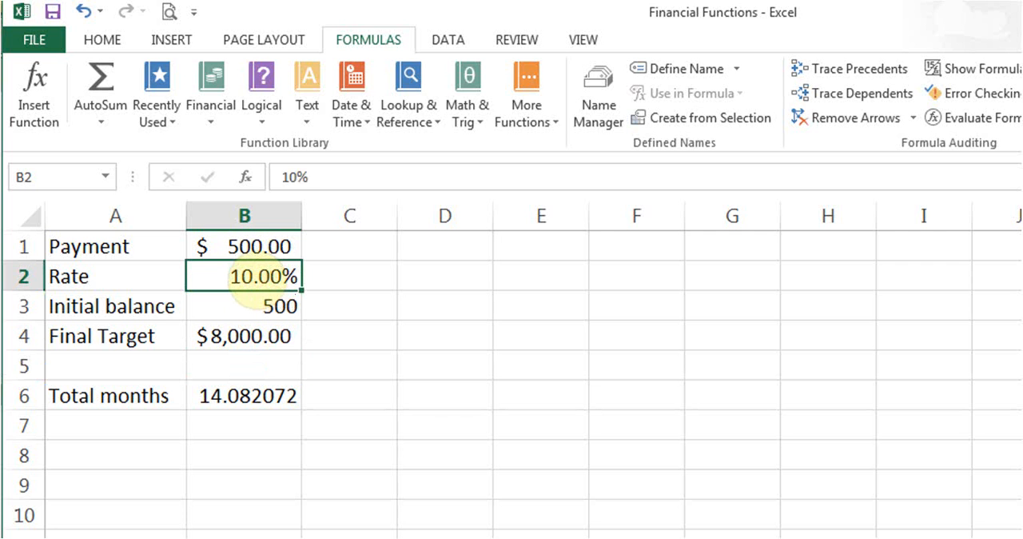
text(18)
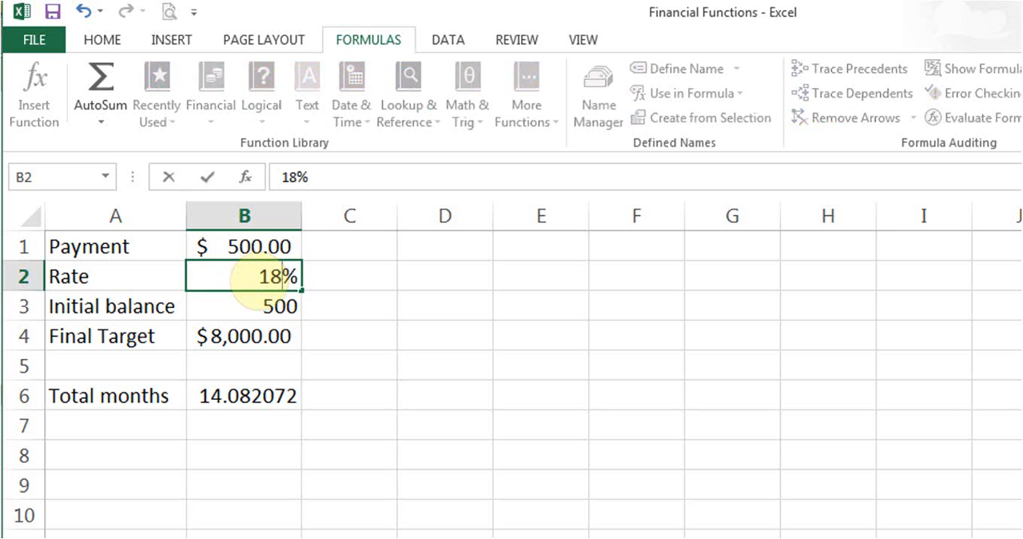
key(Return)
text(0)
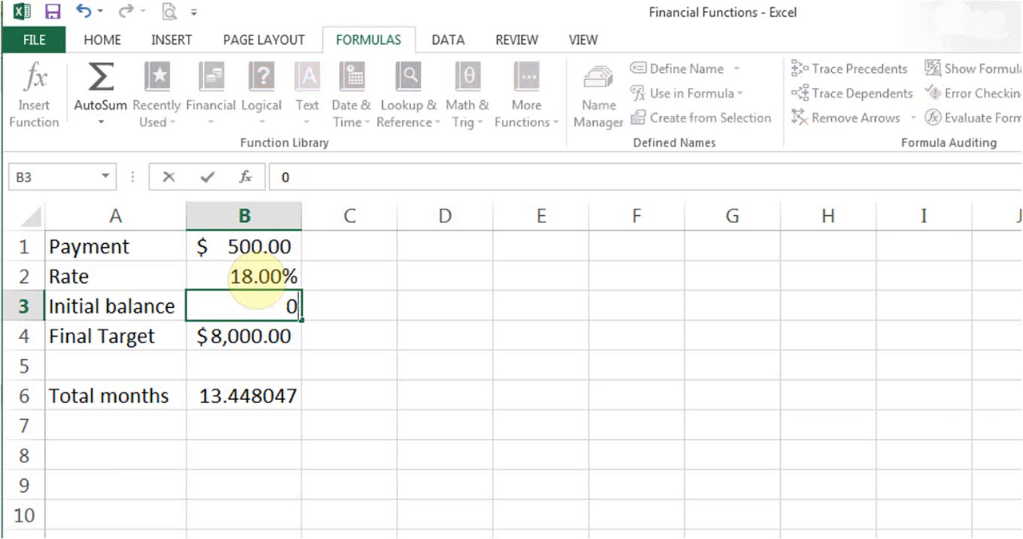
key(Up)
key(Up)
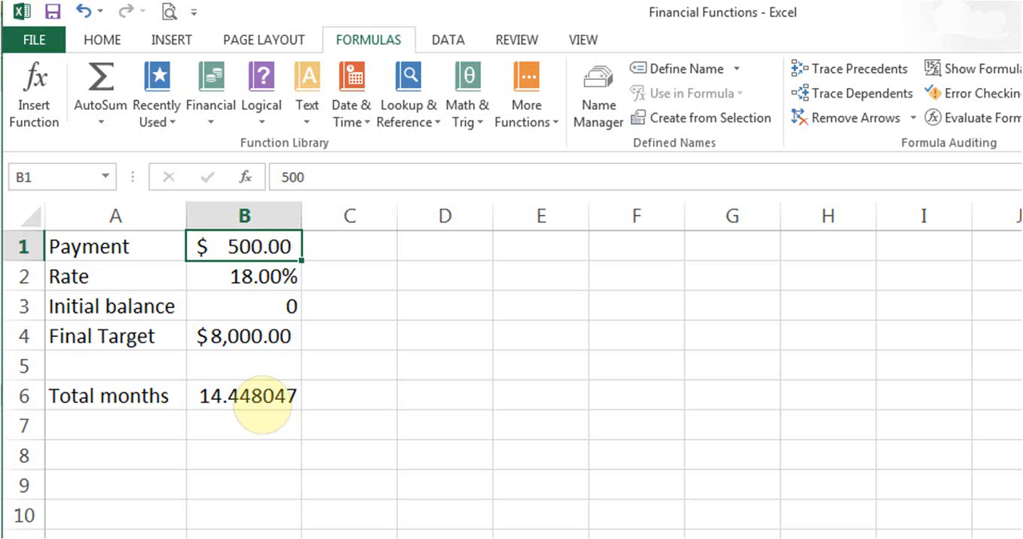
Check the NPER formula for total months in B6 and set the payment in B1 to 10.
click(262, 398)
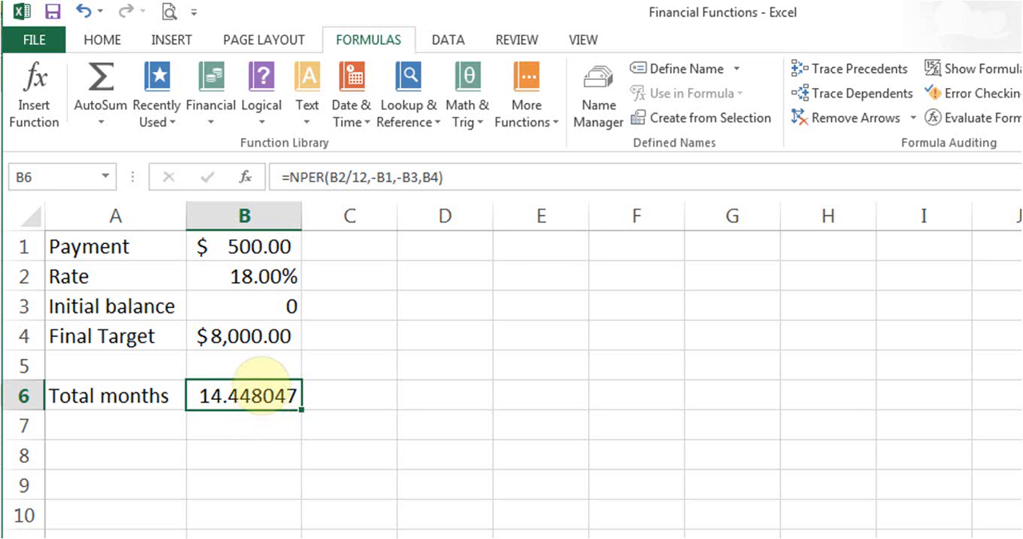
click(243, 246)
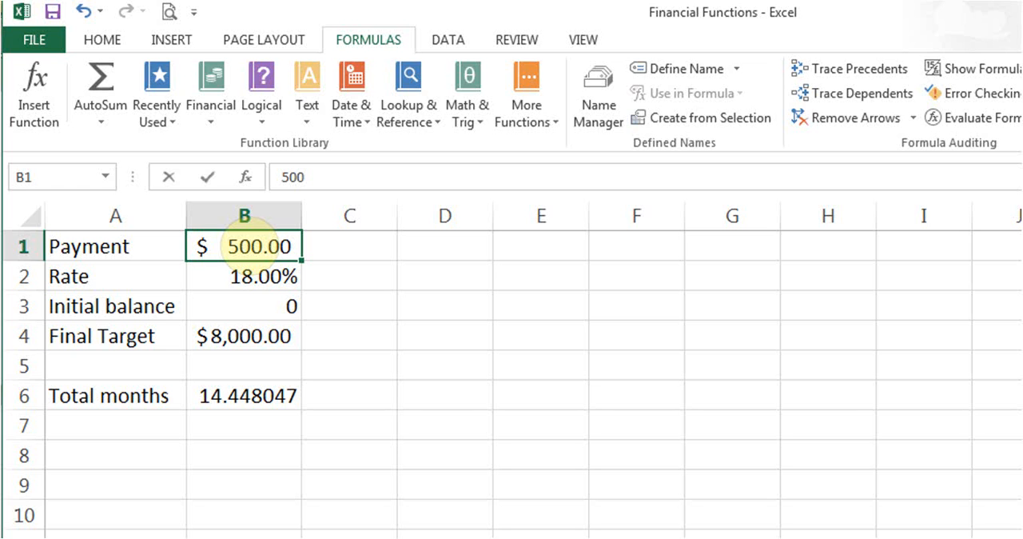
text(10)
key(Return)
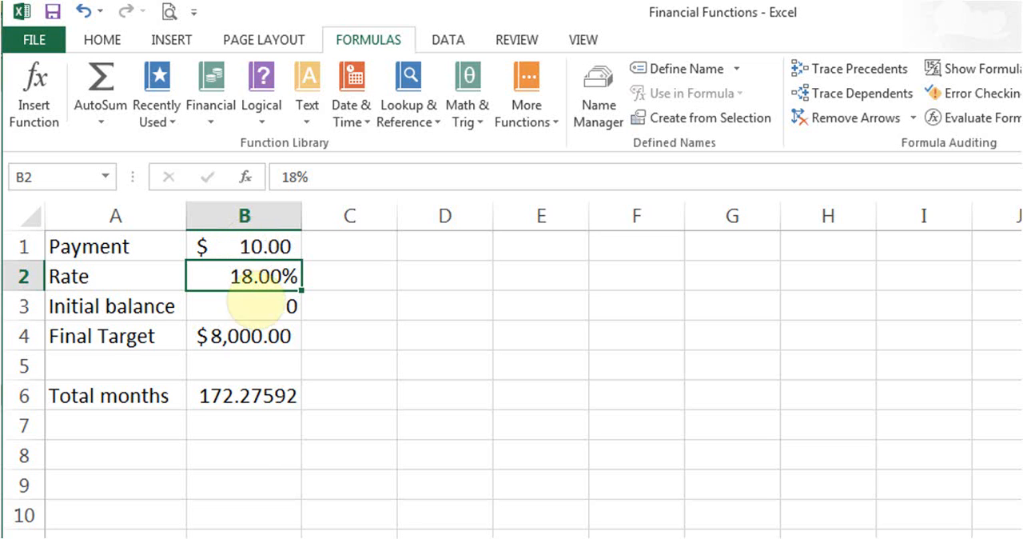
Convert the total months to years in B8 with the formula =172/12.
click(244, 452)
text(=)
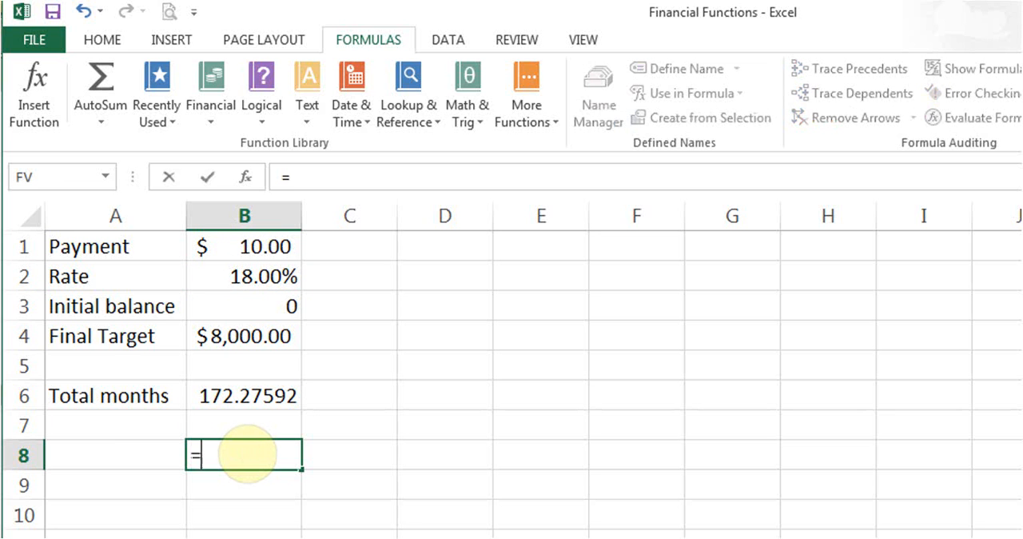
text(172/12)
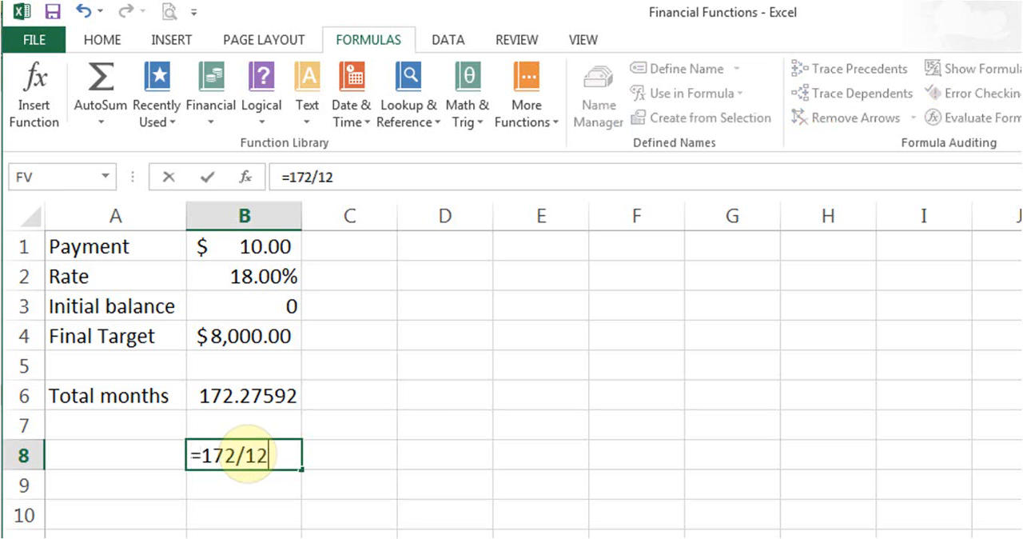
key(Return)
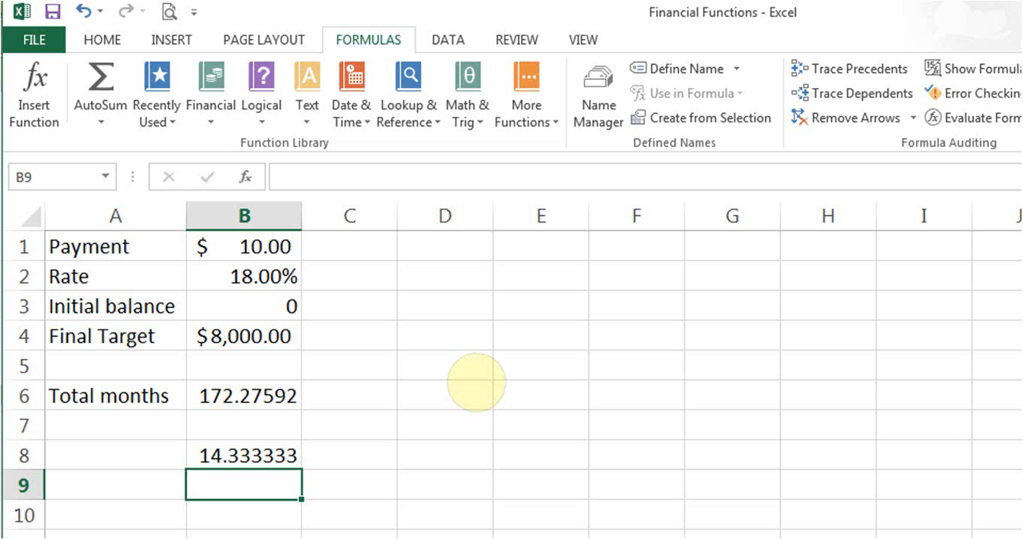
click(268, 276)
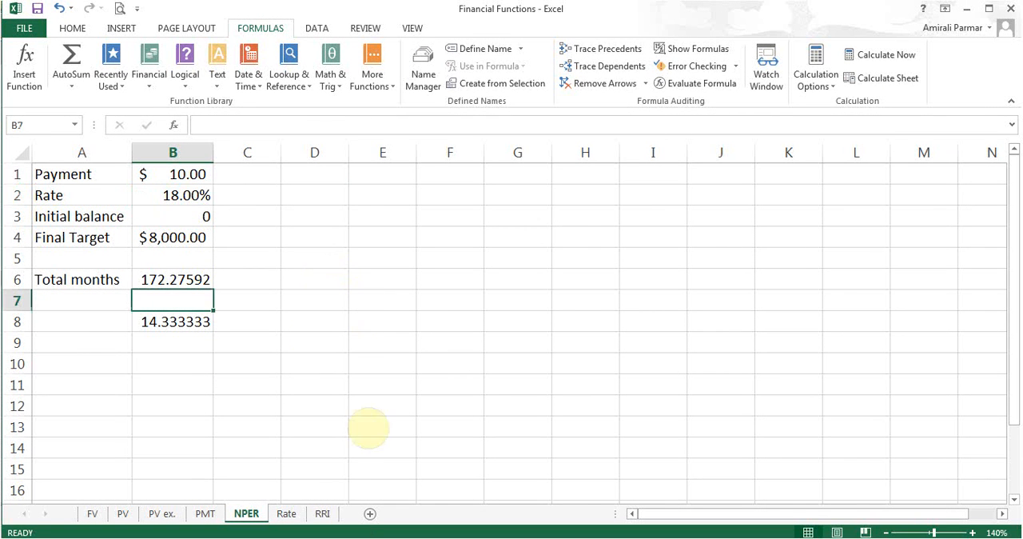
Open the Rate sheet and look up the description of RATE among the financial functions.
click(289, 516)
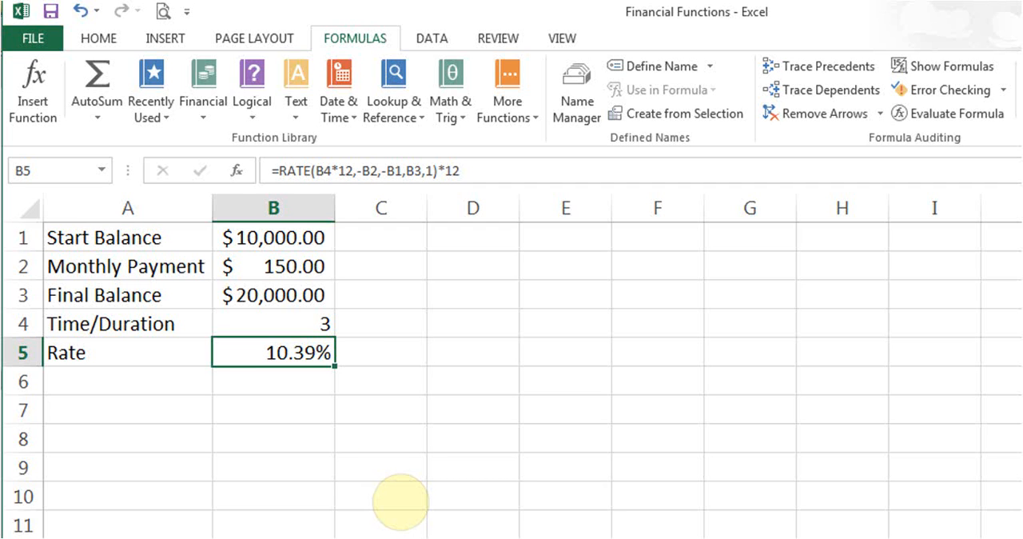
click(216, 102)
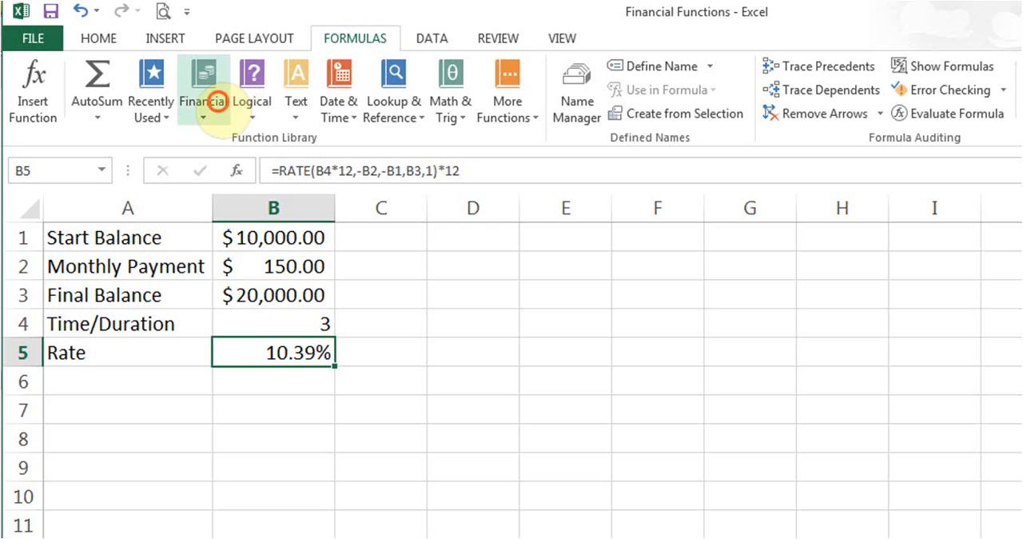
drag(338, 212, 339, 442)
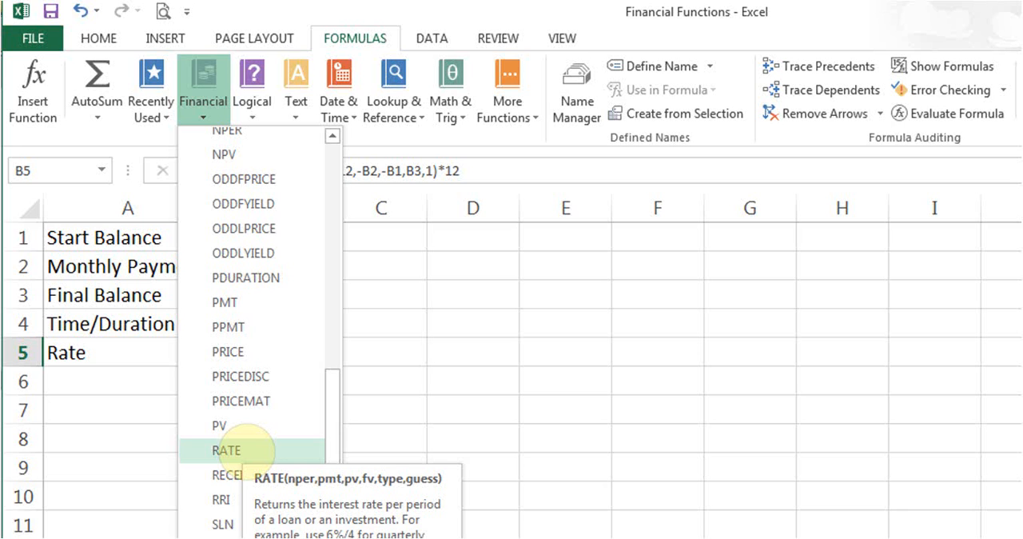
click(141, 361)
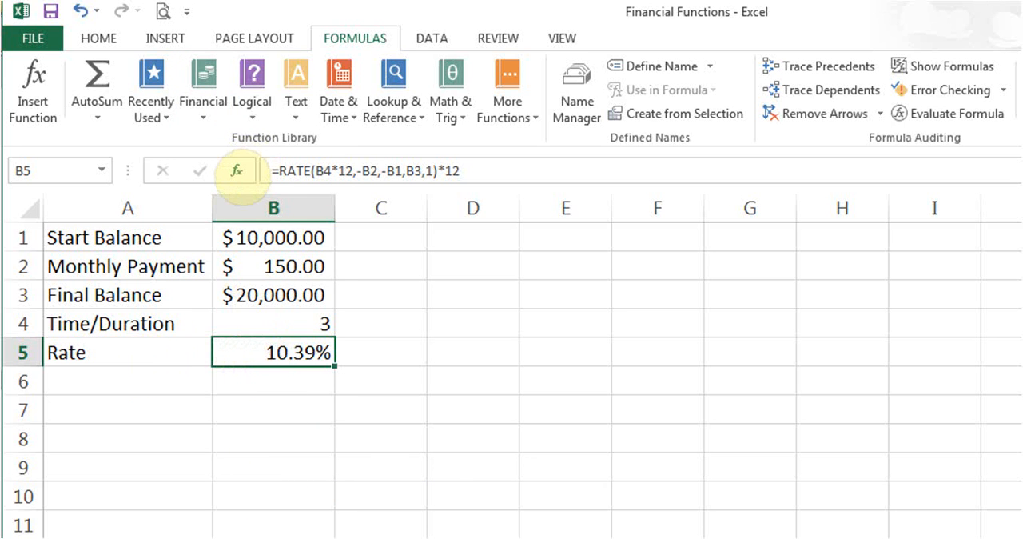
click(236, 170)
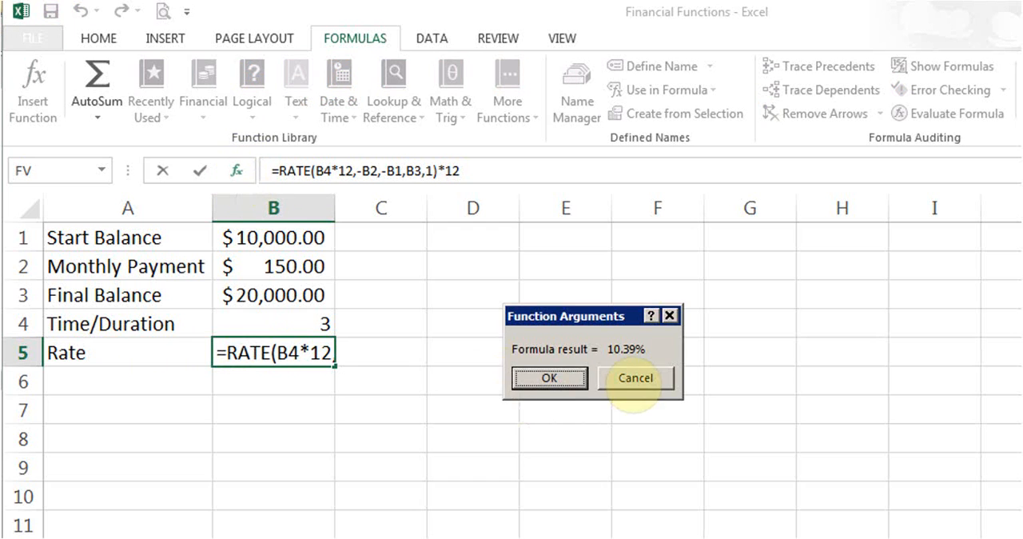
click(634, 377)
click(236, 171)
click(636, 378)
Clear the formula in B5, insert the RATE function there, and set its Nper argument to B4*12.
key(Delete)
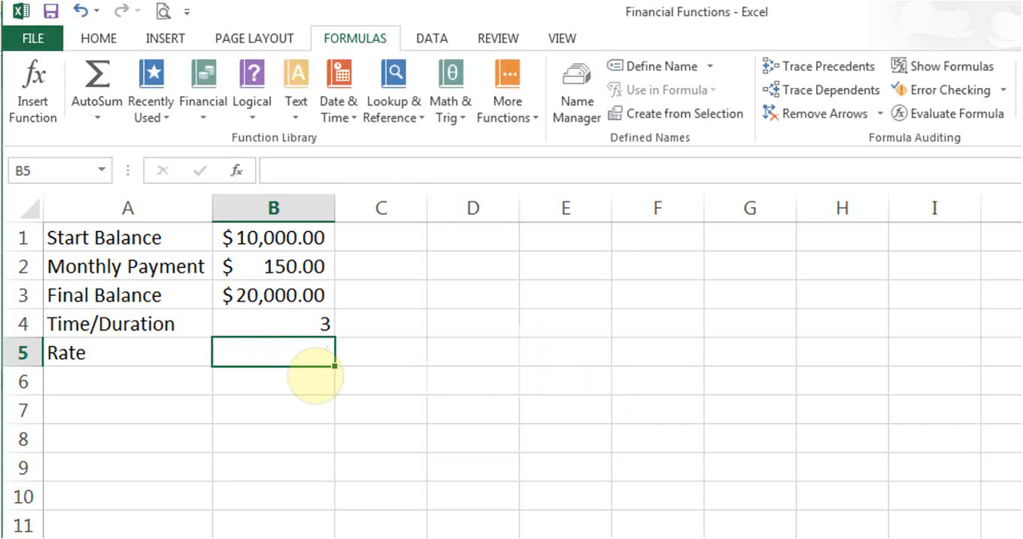
click(205, 112)
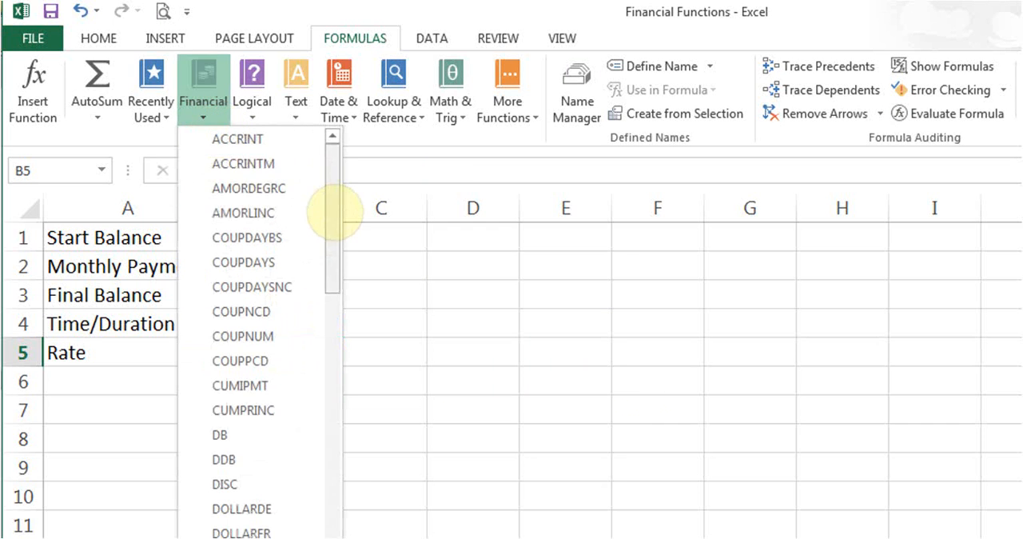
drag(334, 212, 339, 424)
click(260, 459)
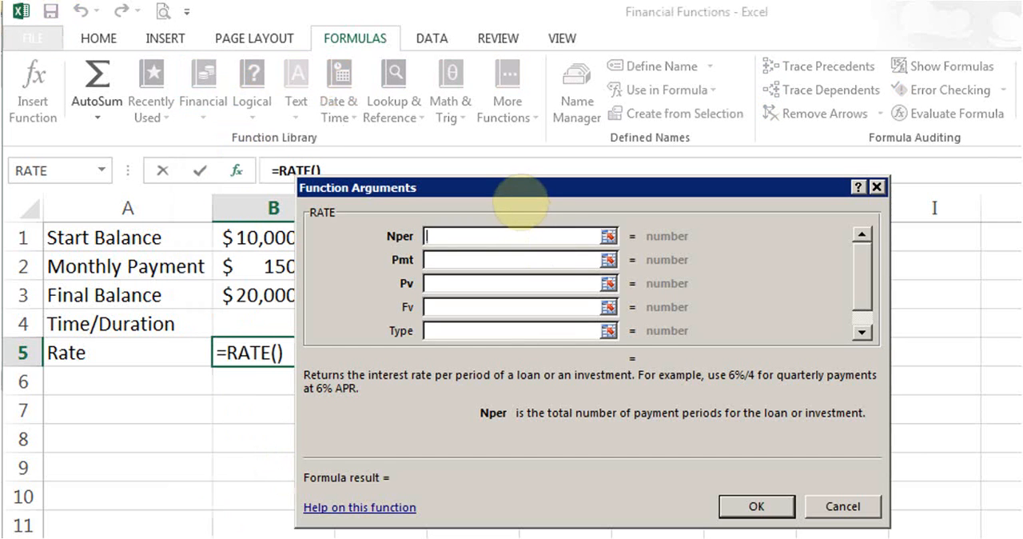
drag(516, 190, 567, 188)
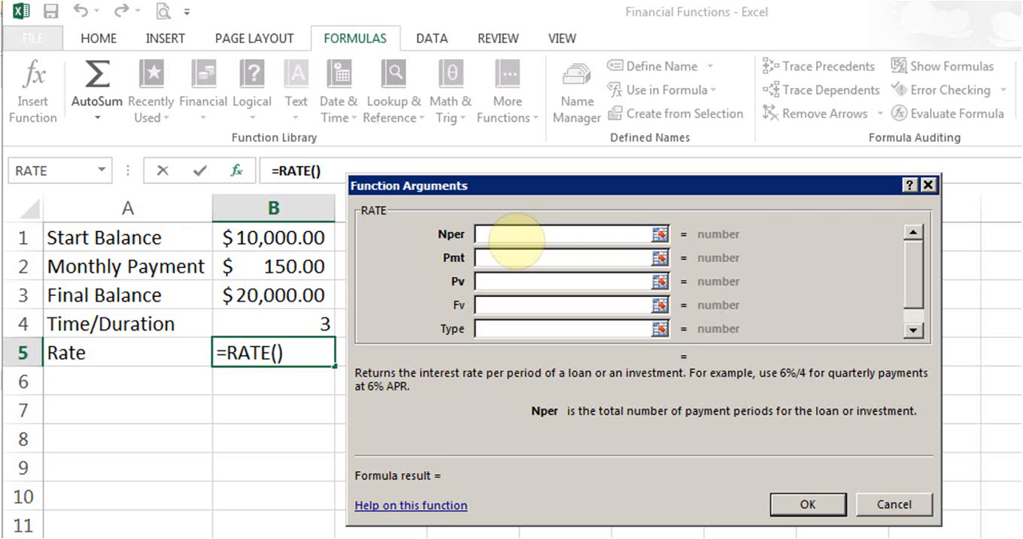
click(270, 327)
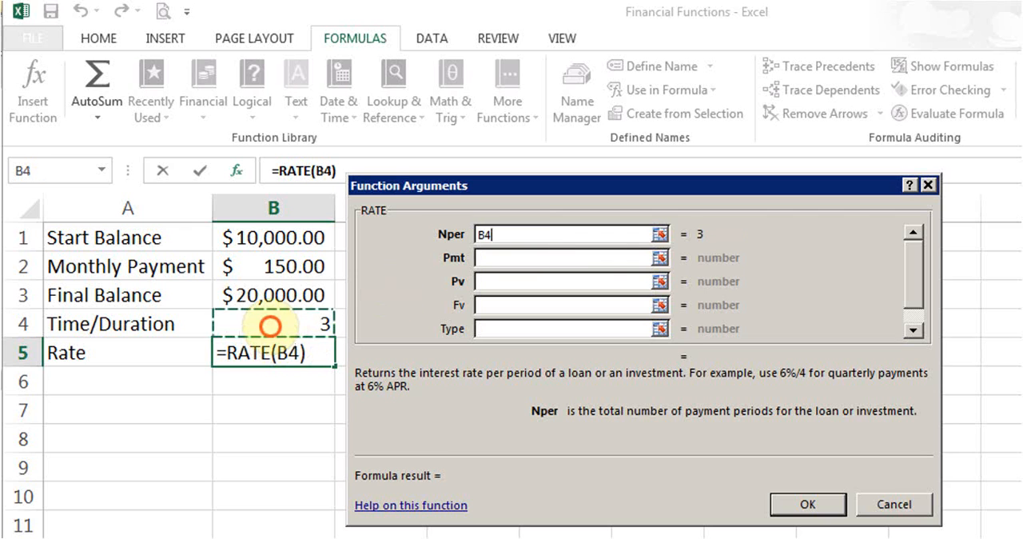
text(*12)
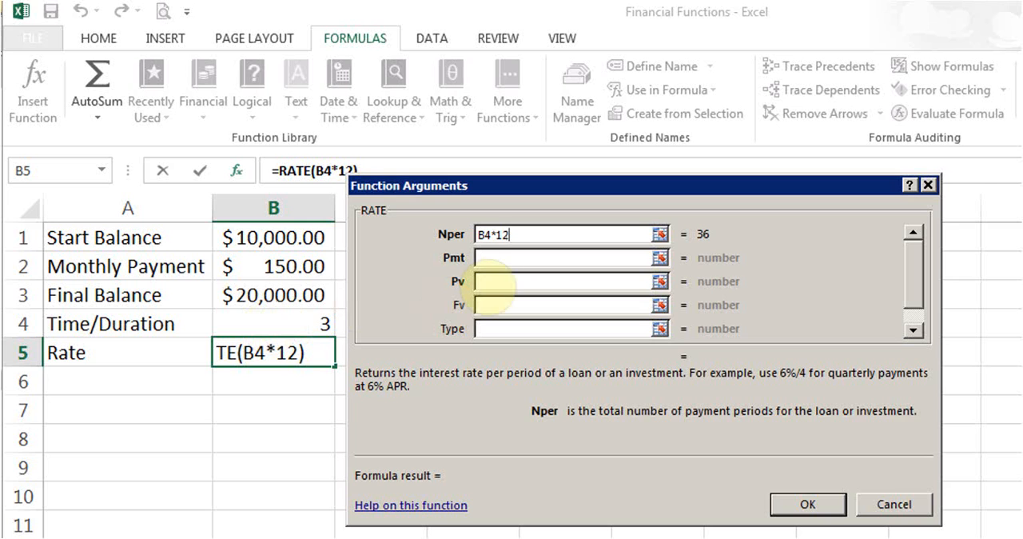
Set the RATE function's Pmt argument to -B2 and its Pv argument to -B1.
click(496, 257)
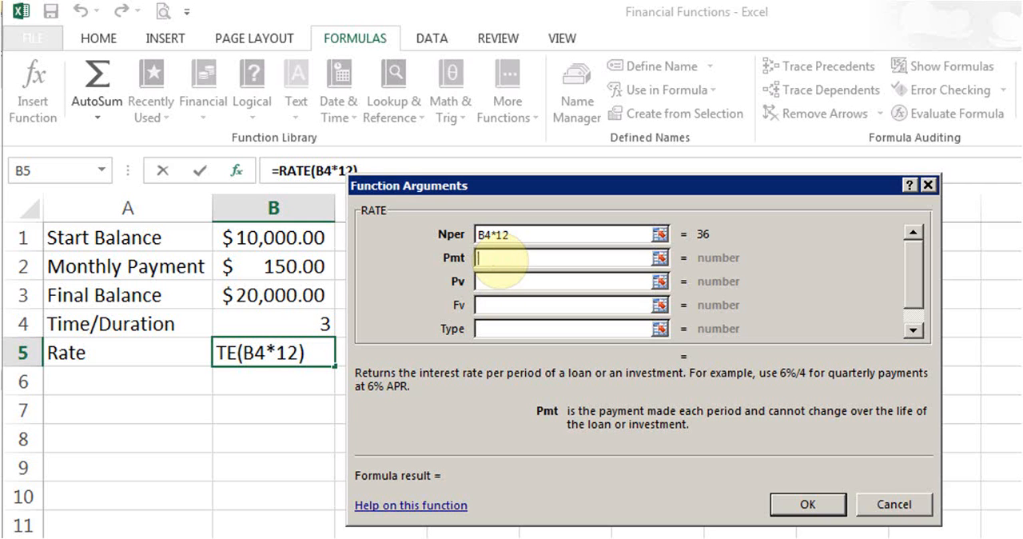
text(-)
click(292, 267)
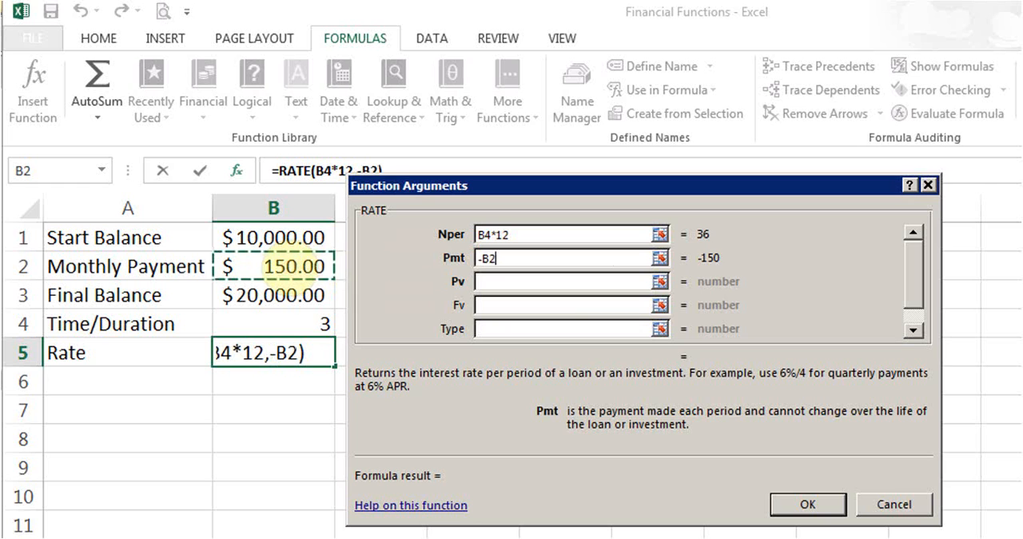
click(537, 284)
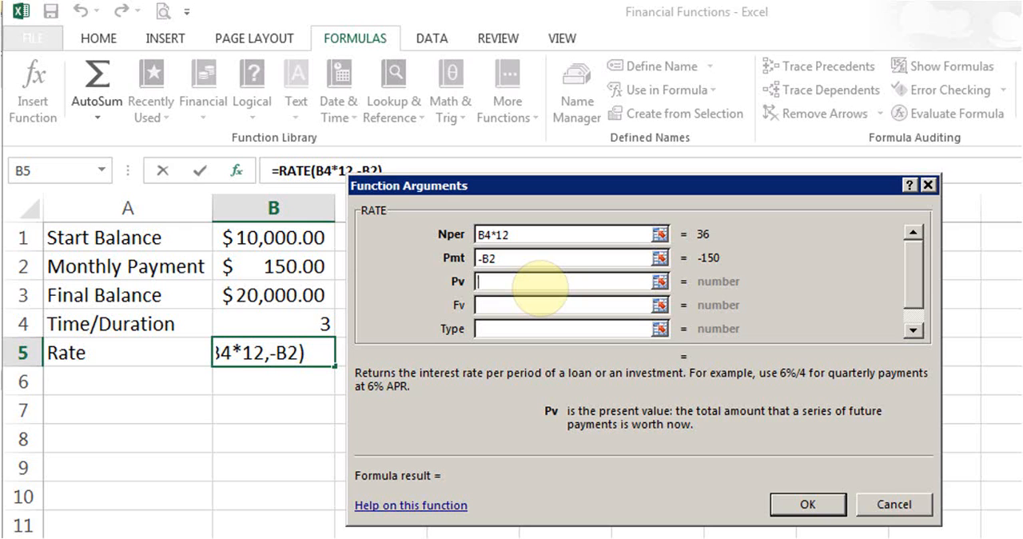
text(-)
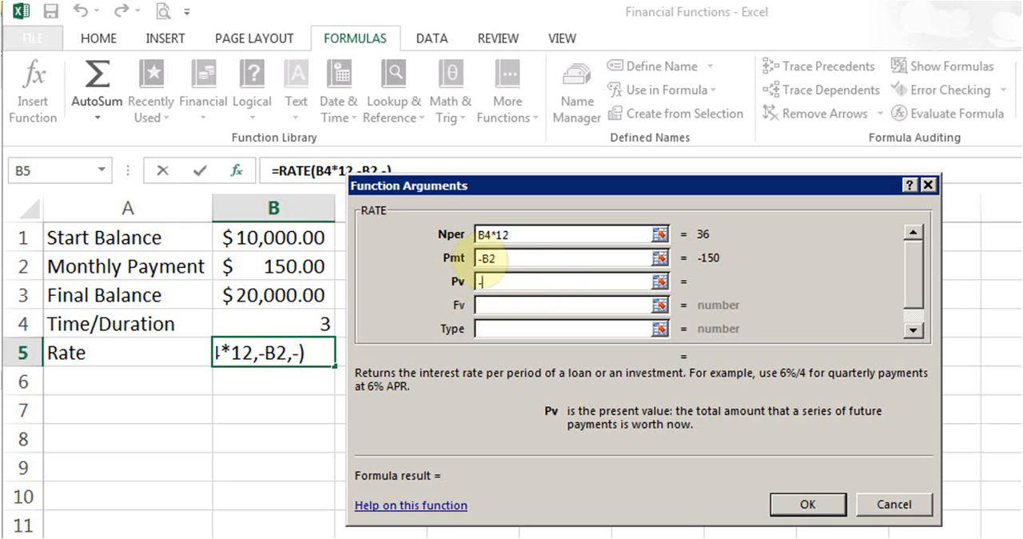
click(299, 237)
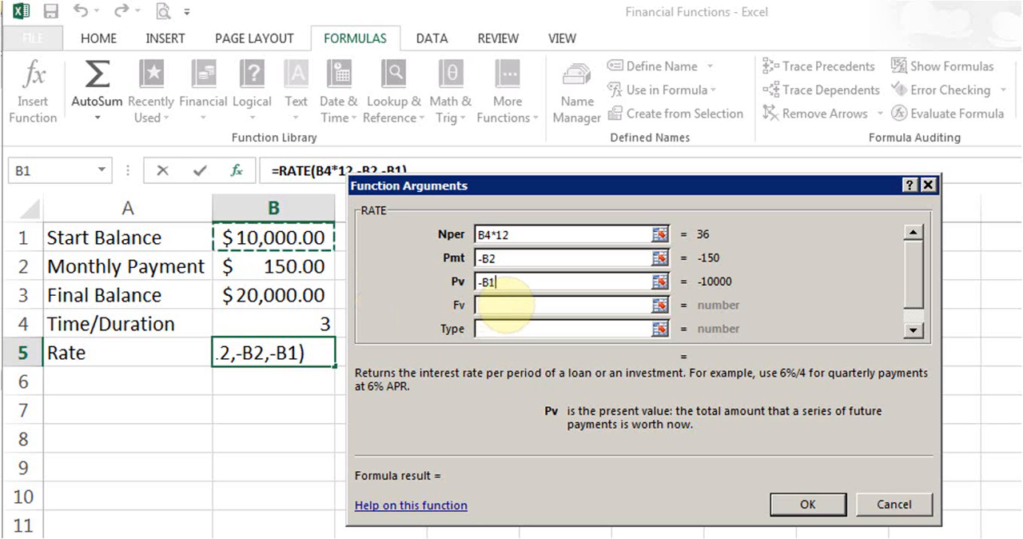
Set the Fv argument to B3, leave Type and Guess empty, and enter the RATE function in B5.
click(502, 305)
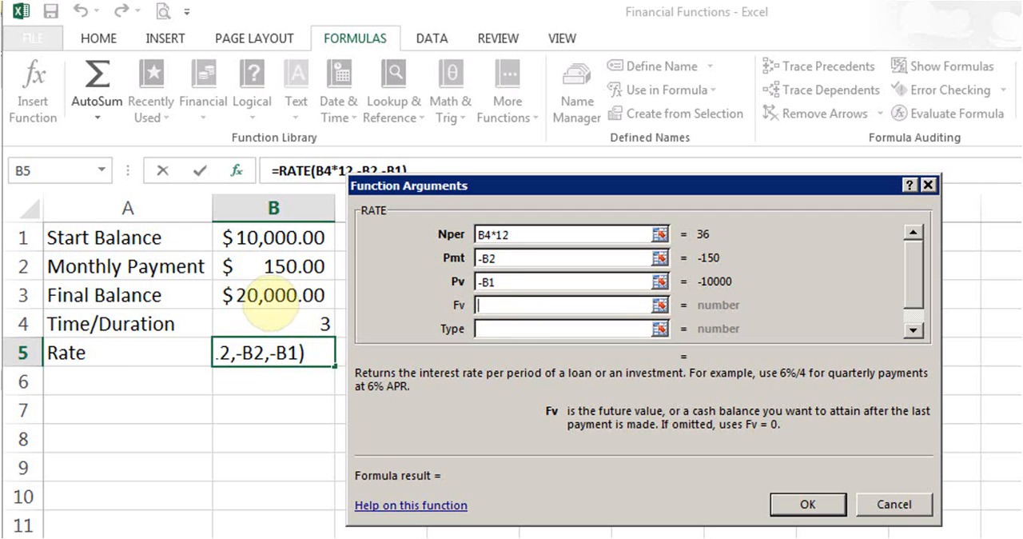
click(271, 302)
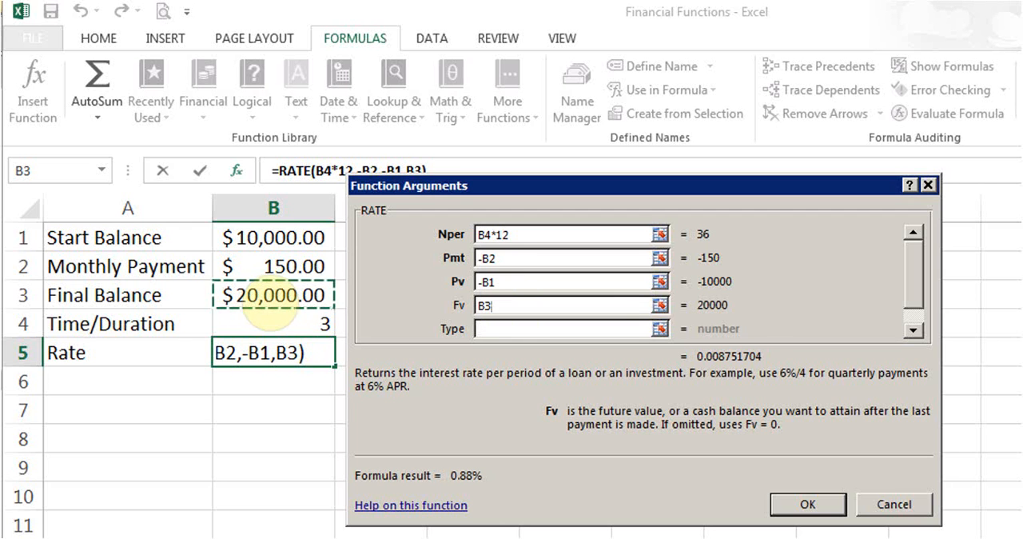
click(914, 331)
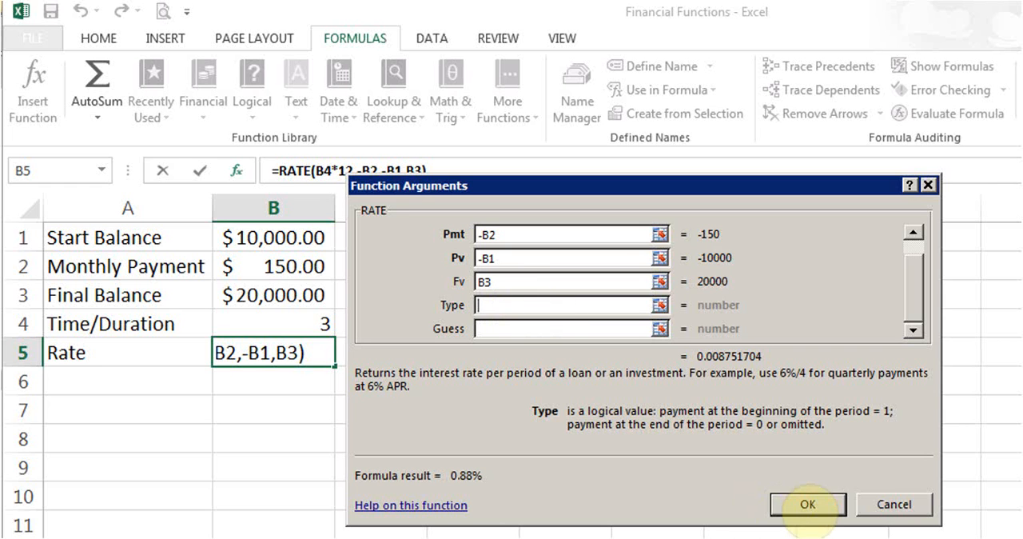
click(807, 504)
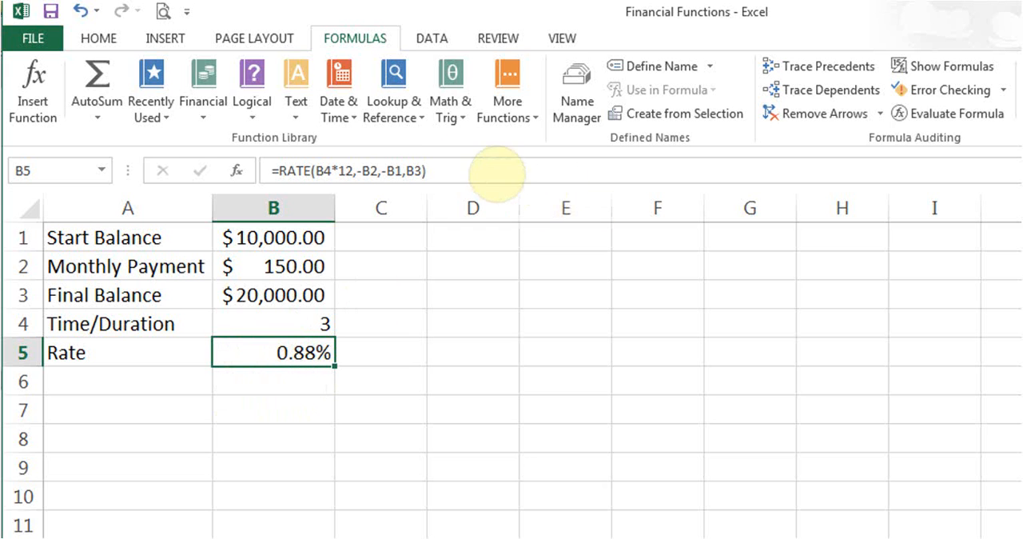
Annualize the rate in B5 by extending its formula to =RATE(B4*12,-B2,-B1,B3)*12.
click(446, 170)
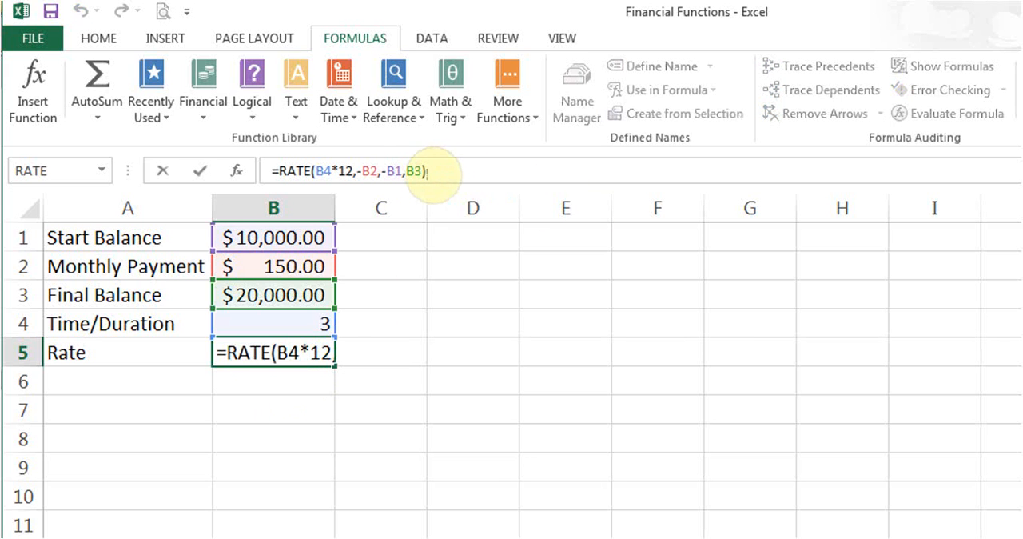
text(*12)
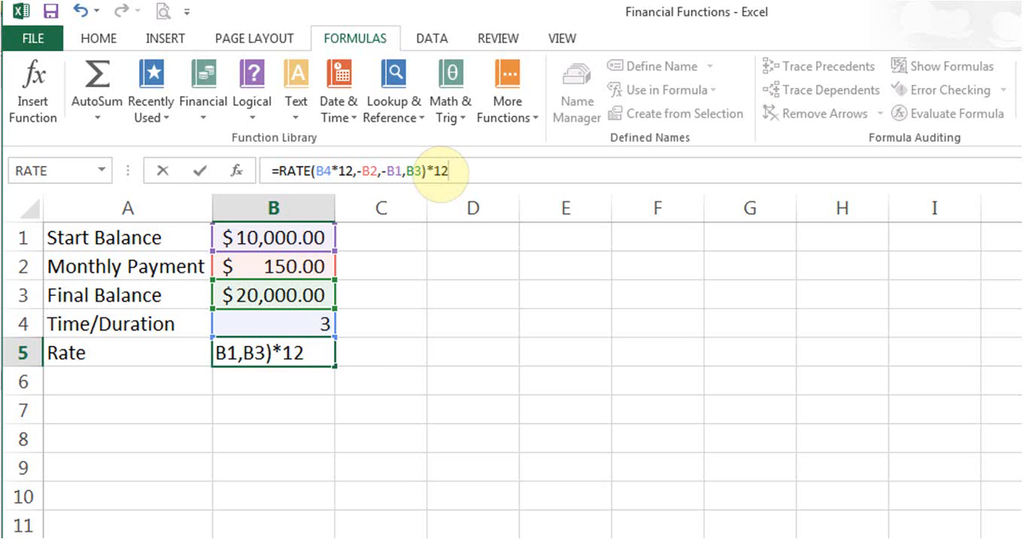
key(Return)
key(Up)
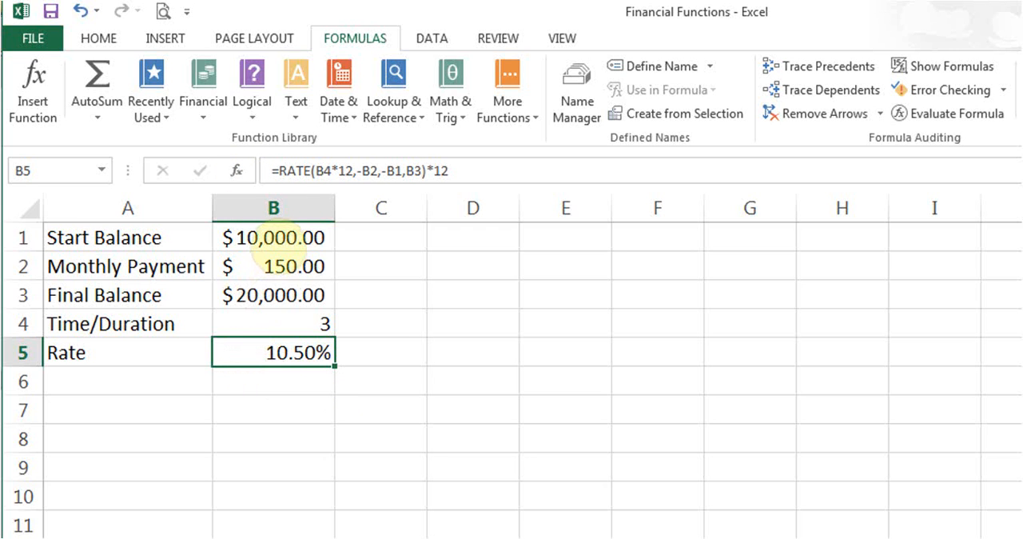
Set the start balance in B1 to 0.
click(281, 237)
double_click(276, 237)
key(Delete)
key(Delete)
key(Delete)
key(Delete)
key(Return)
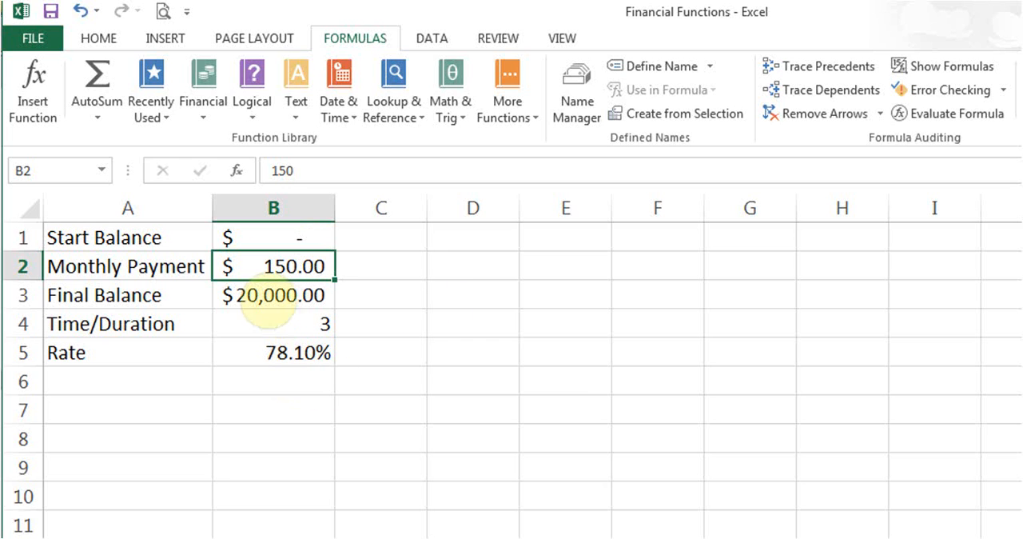
Set the final balance in B3 to 5000 and check the rate in B5.
click(279, 296)
text(5000)
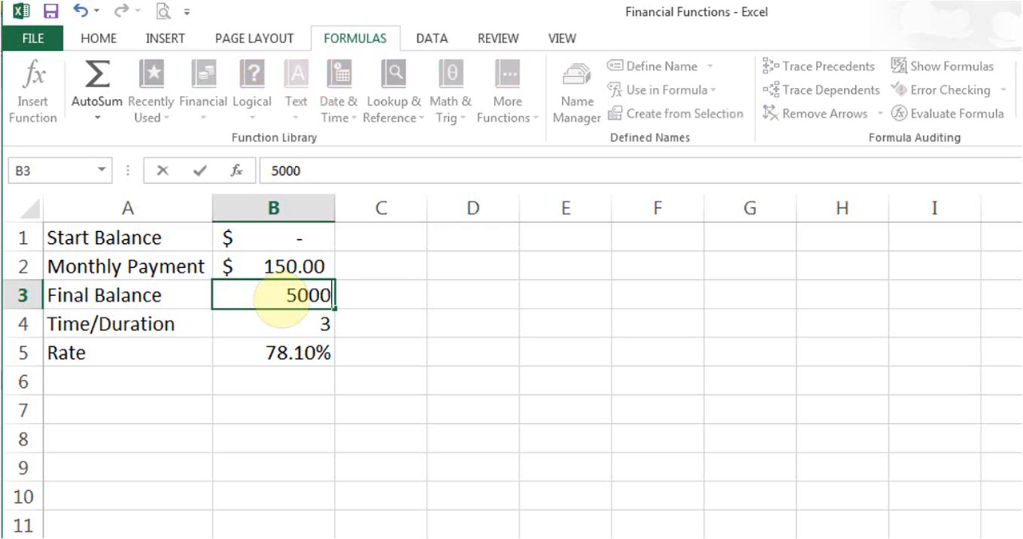
key(Return)
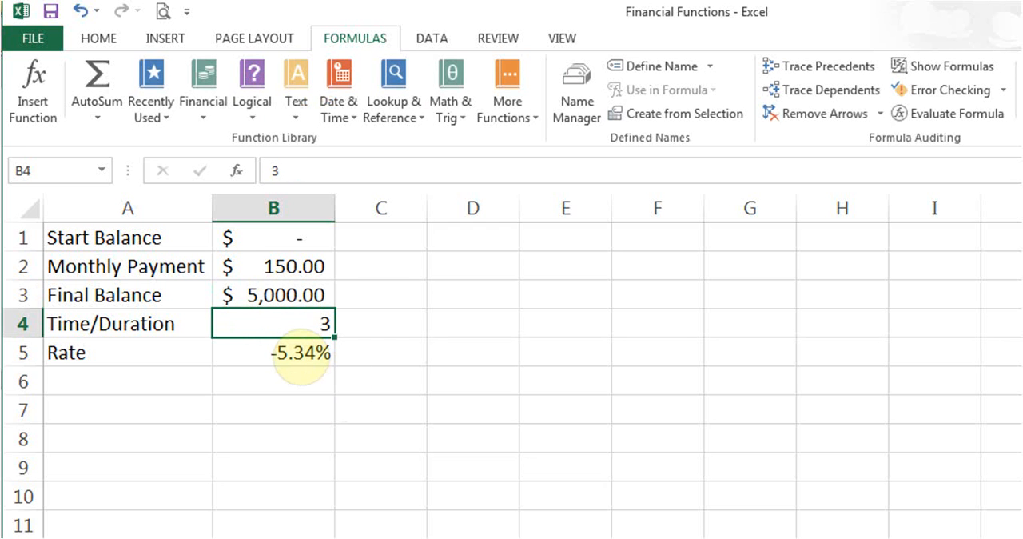
click(300, 351)
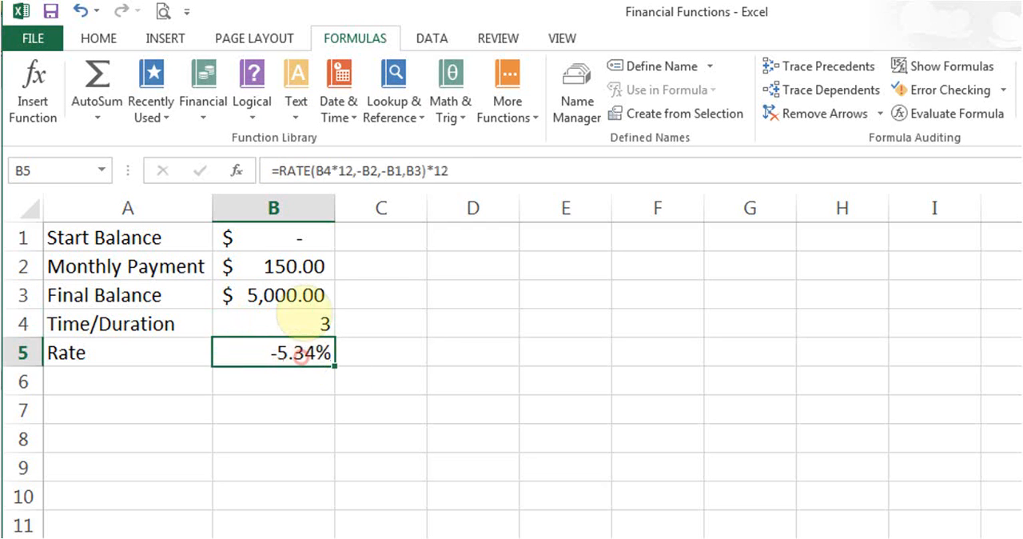
Try entering -0 as the start balance in B1 and check the rate in B5.
click(309, 241)
text(-0)
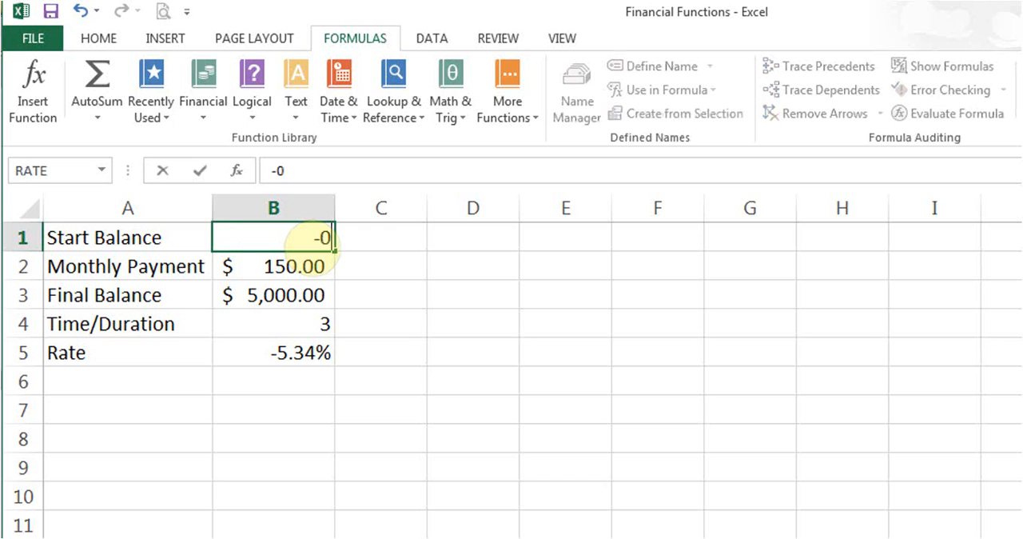
key(Return)
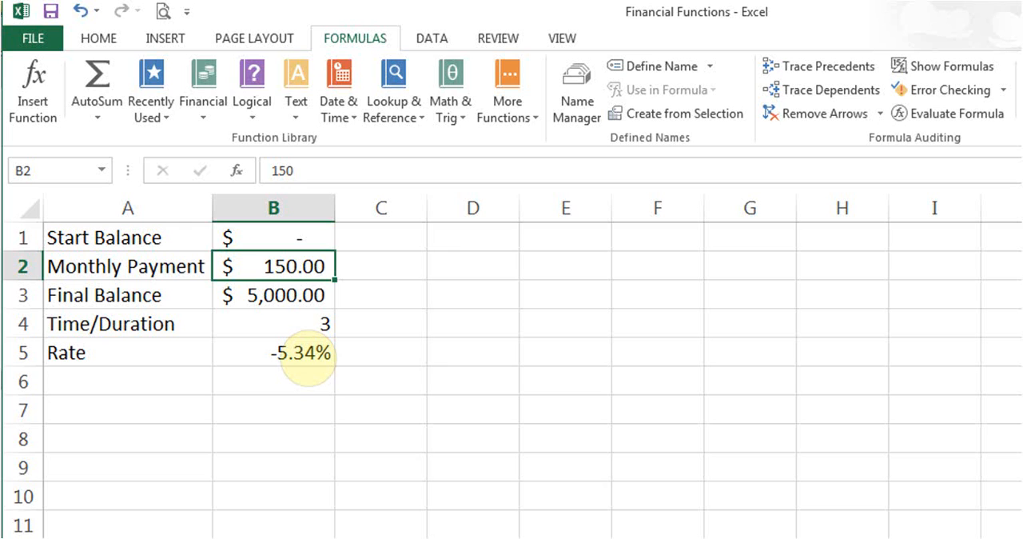
click(305, 356)
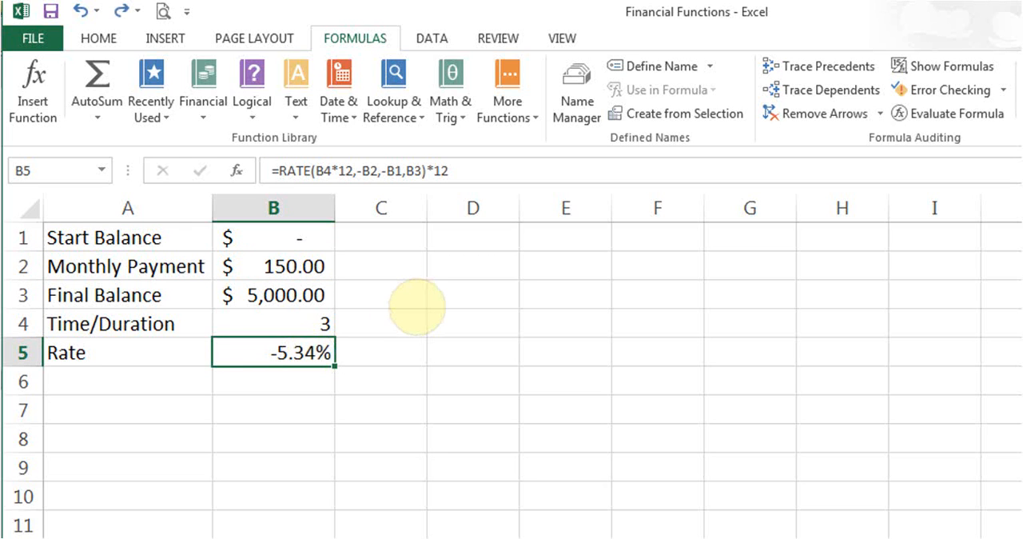
Set the start balance in B1 to 500.
click(292, 236)
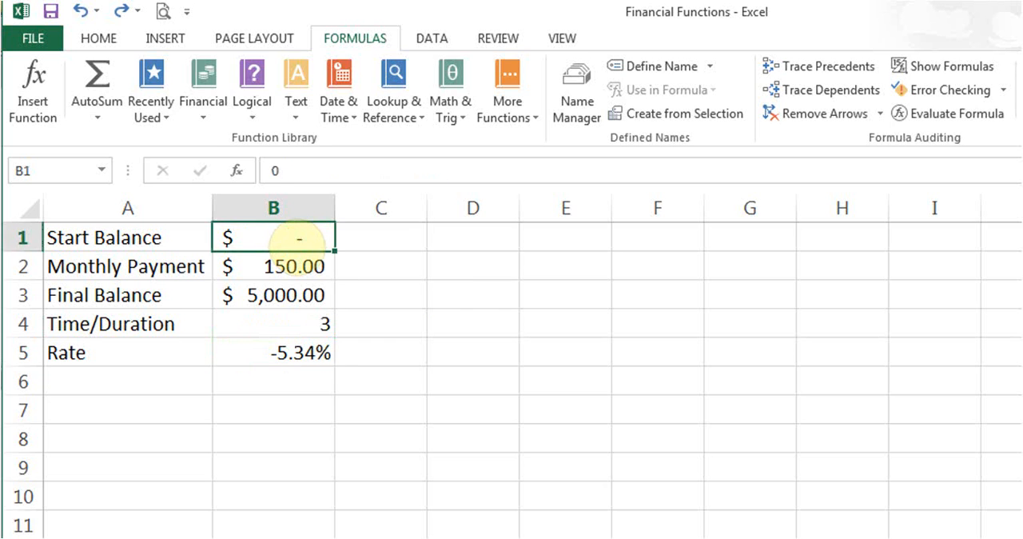
text(500)
key(Return)
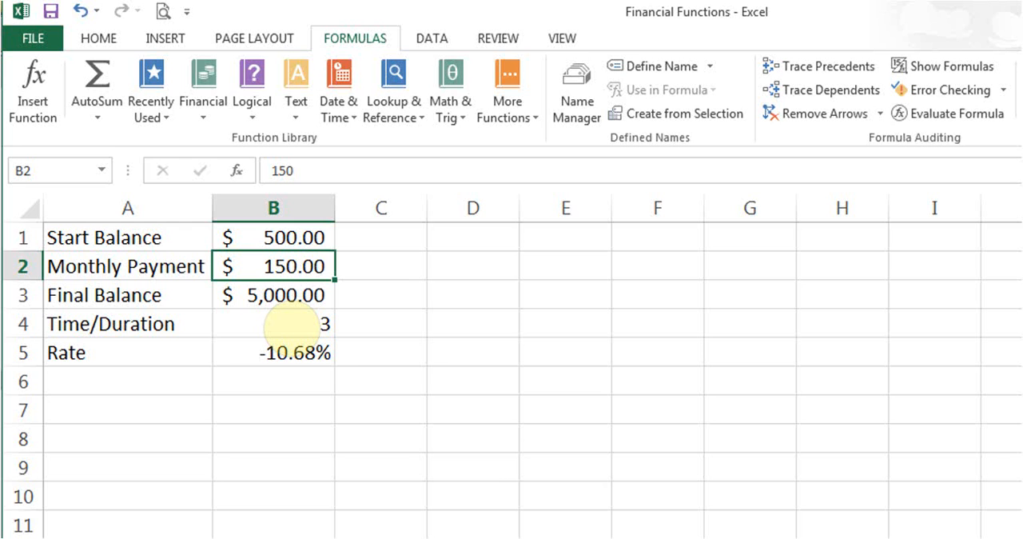
Undo the recent start balance and final balance changes, restoring 10000 in B1 and 20000 in B3.
click(81, 10)
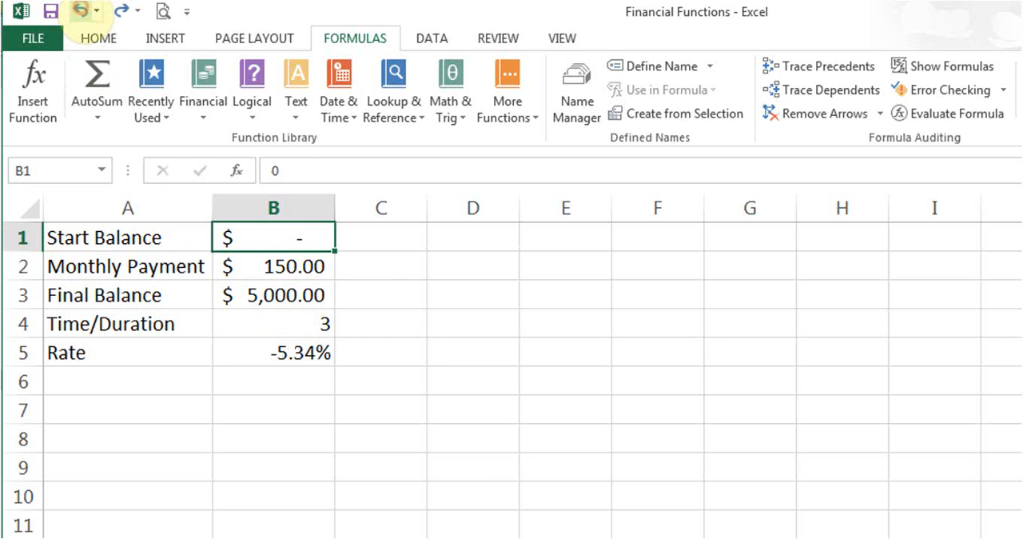
click(81, 11)
click(81, 10)
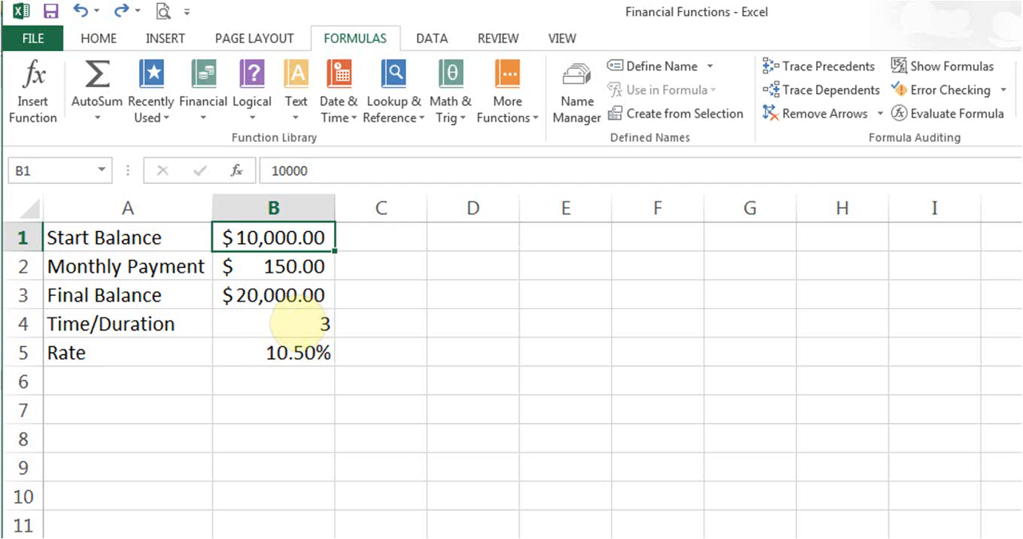
Set the time/duration in B4 to 4.
click(296, 323)
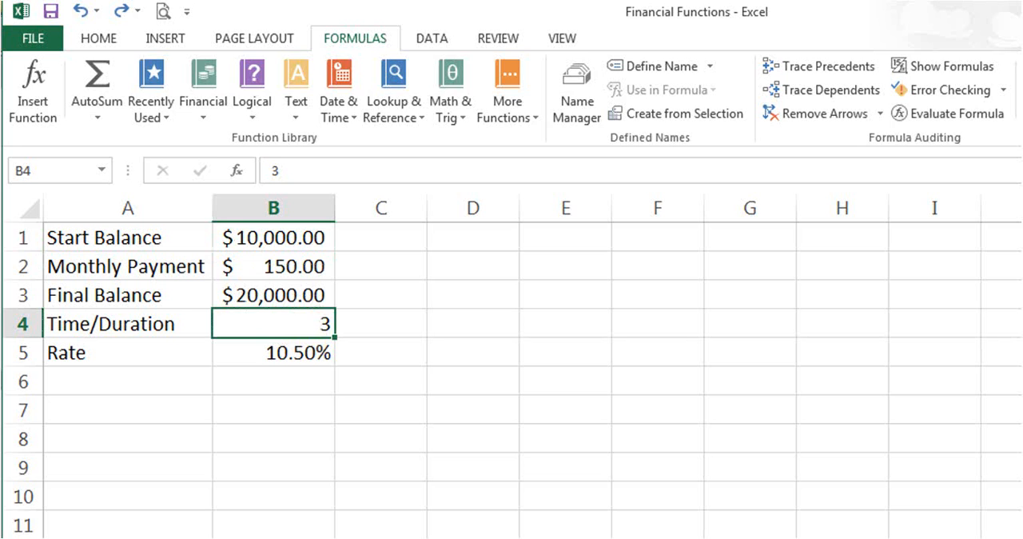
text(4)
key(Return)
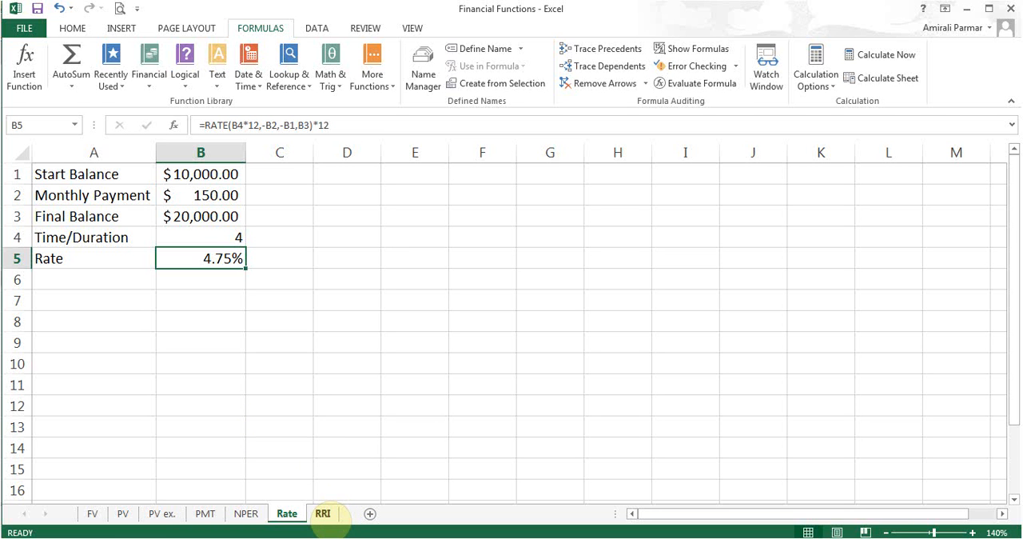
Switch to the RRI sheet and examine its version note, initial and final balances, and the RRI formula in B5.
click(323, 513)
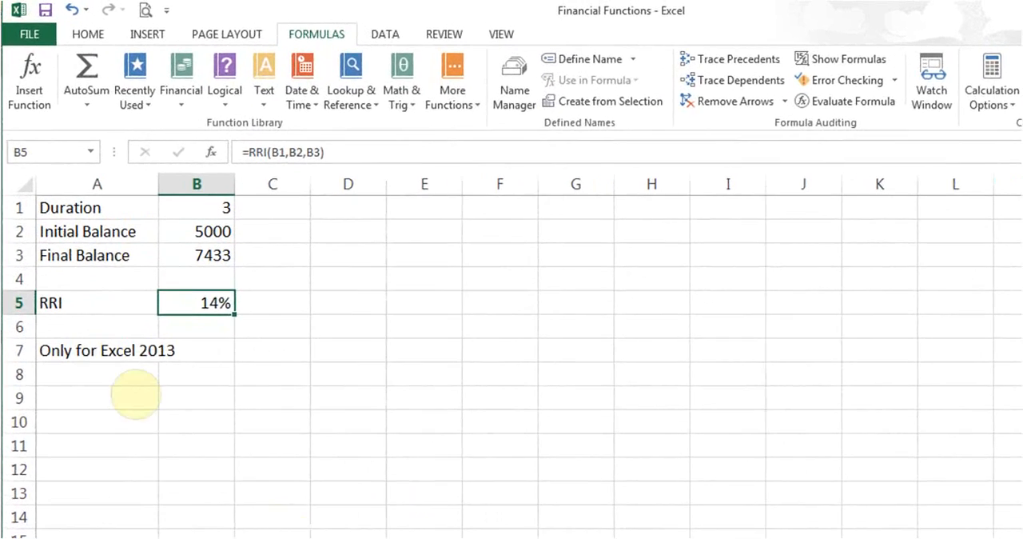
click(116, 301)
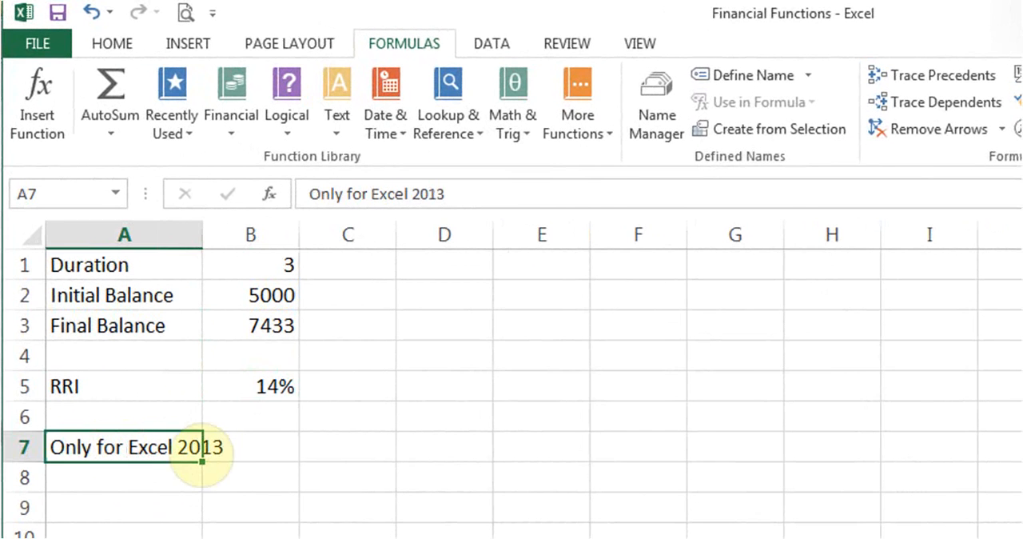
click(270, 459)
click(293, 501)
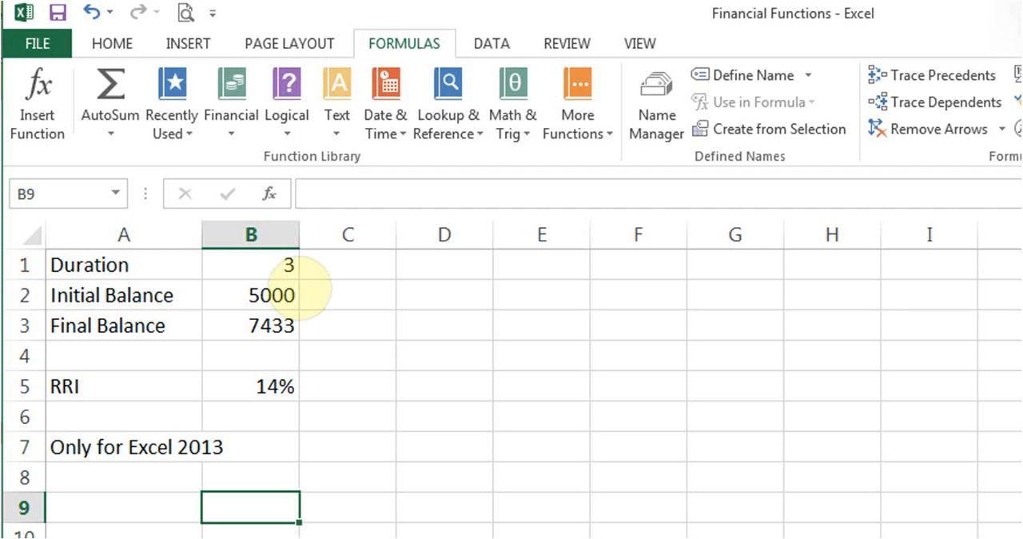
click(253, 296)
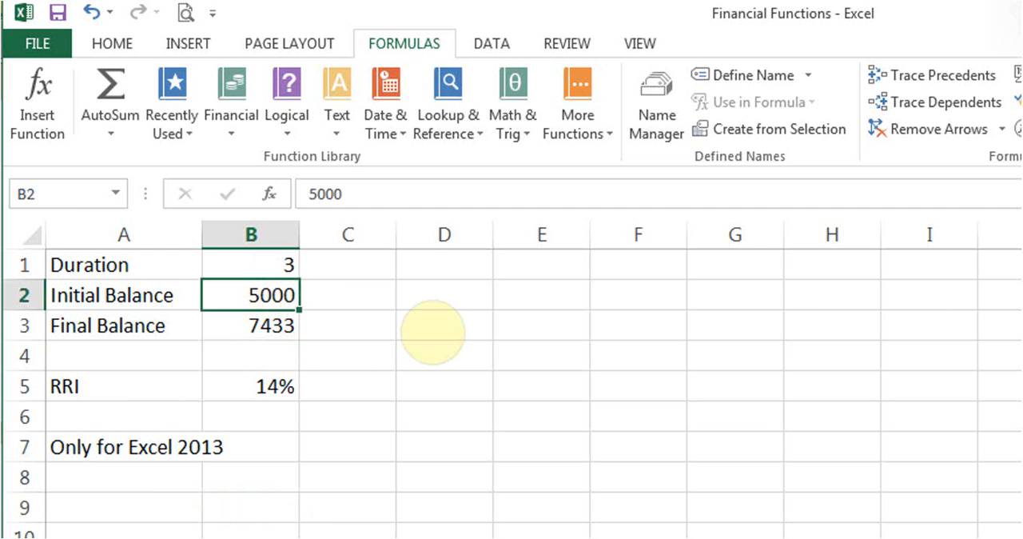
click(251, 323)
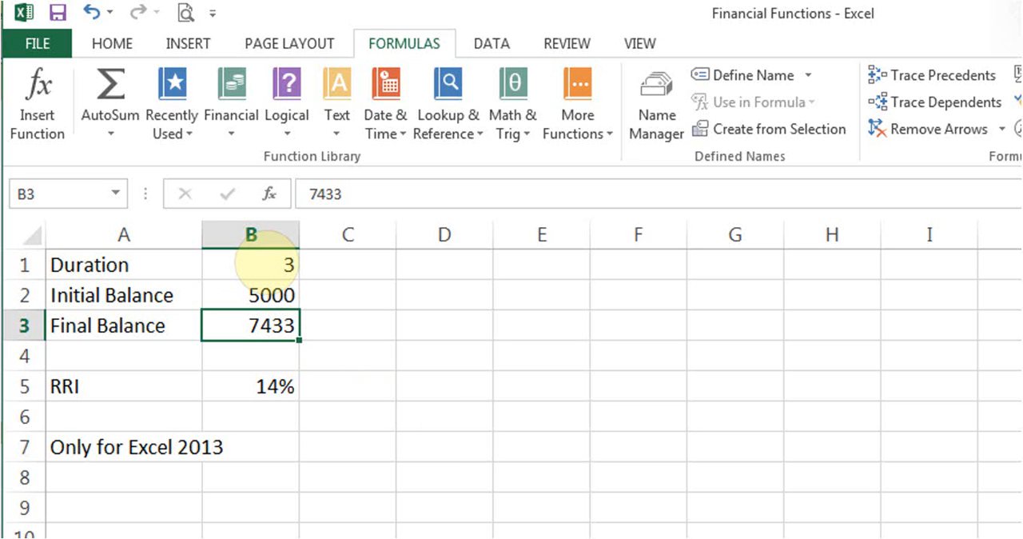
click(237, 384)
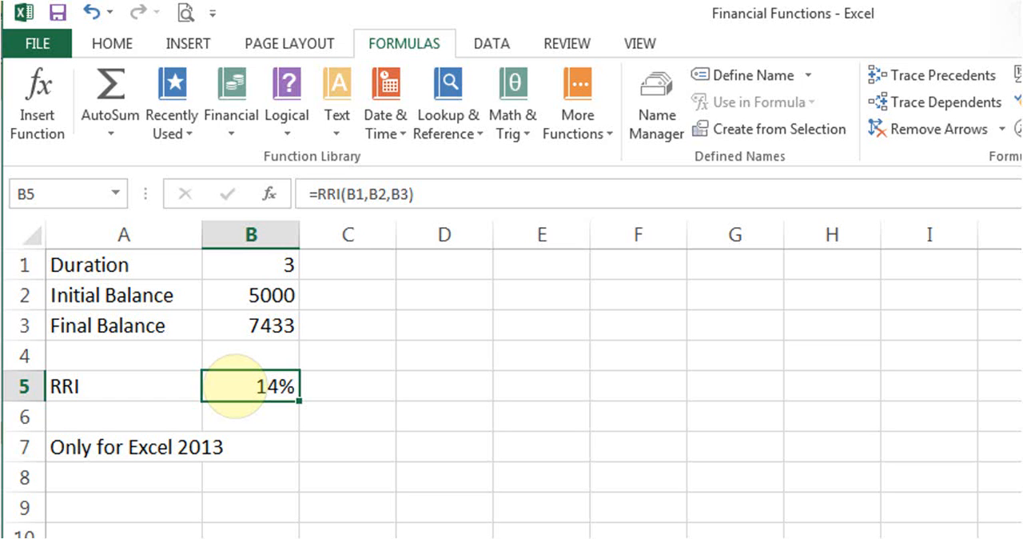
Locate RRI in the list of financial functions and close the list without inserting it.
click(230, 116)
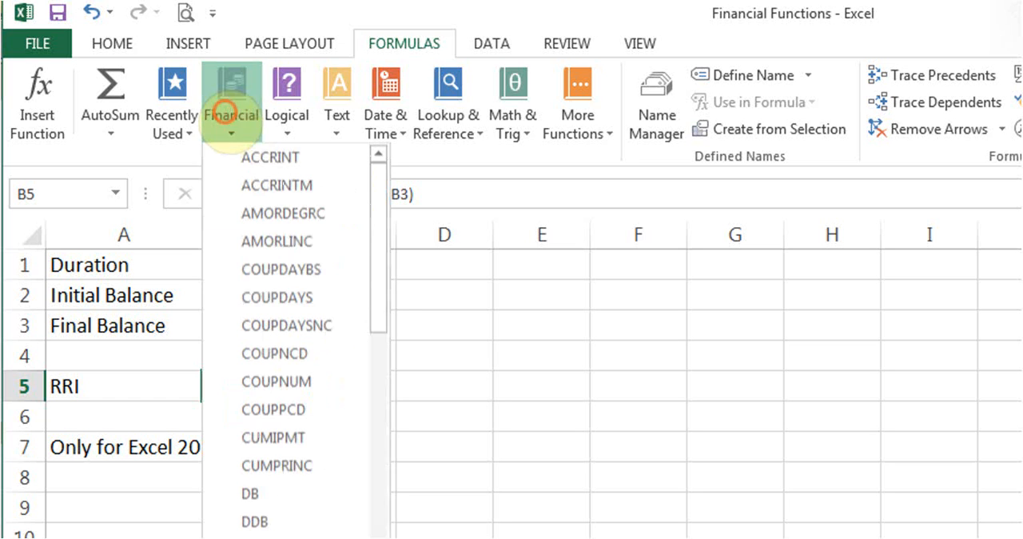
drag(375, 294, 385, 537)
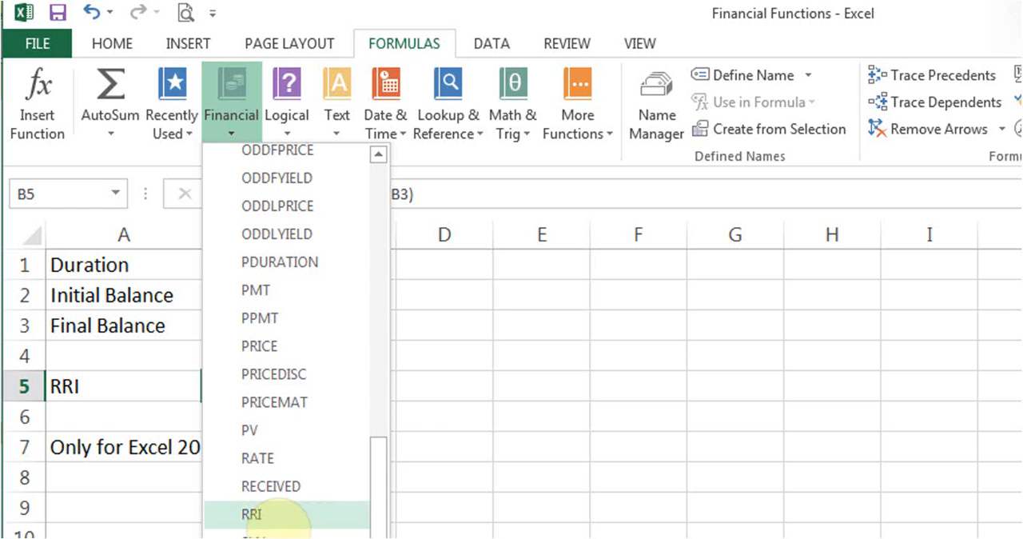
click(456, 372)
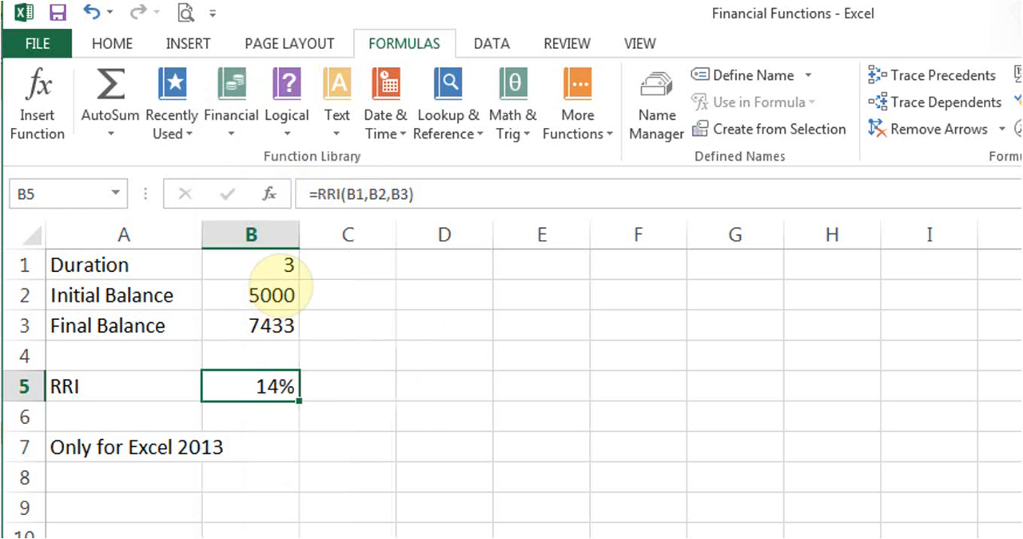
Review the Nper, Pv and Fv arguments of the RRI function in B5 and accept them as they are.
click(270, 194)
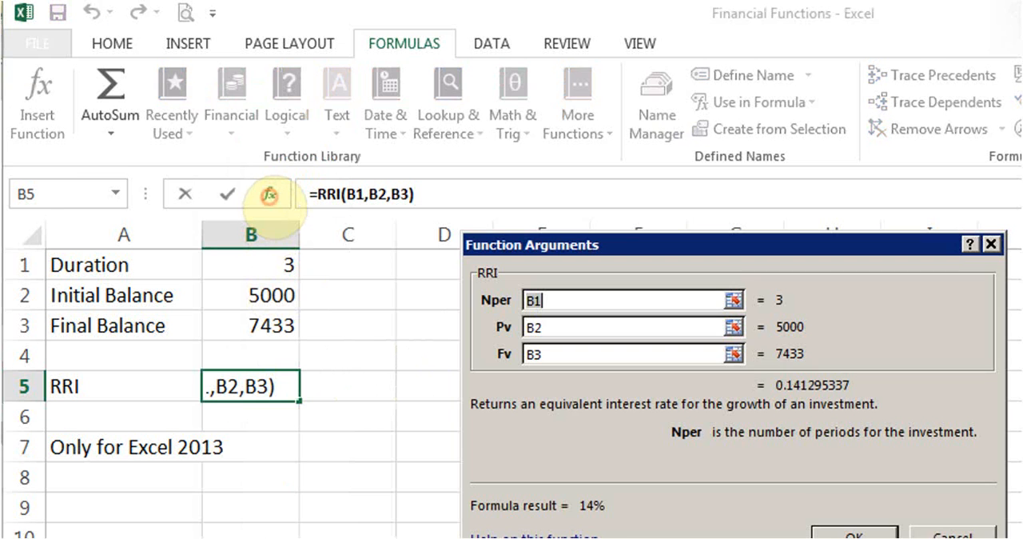
drag(572, 257, 448, 252)
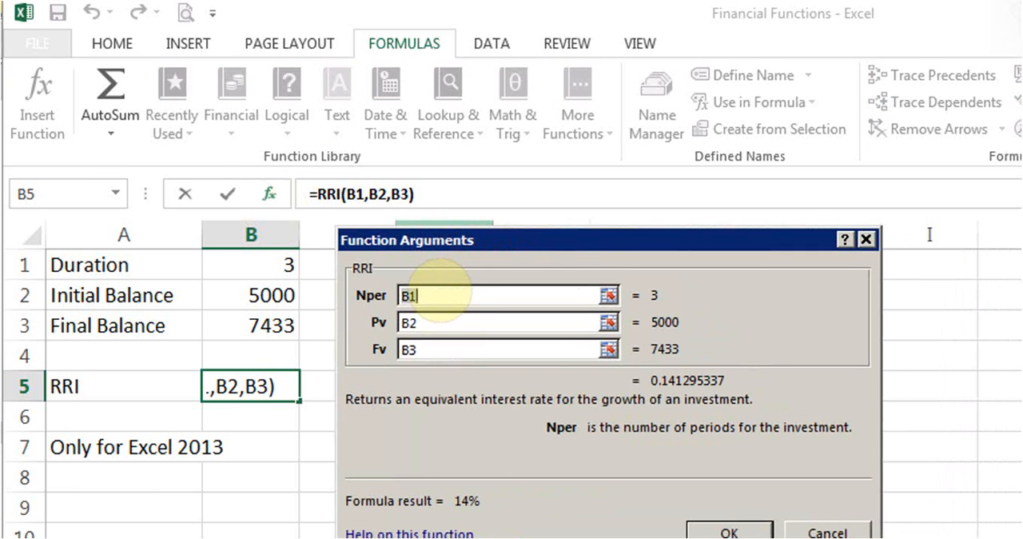
click(436, 289)
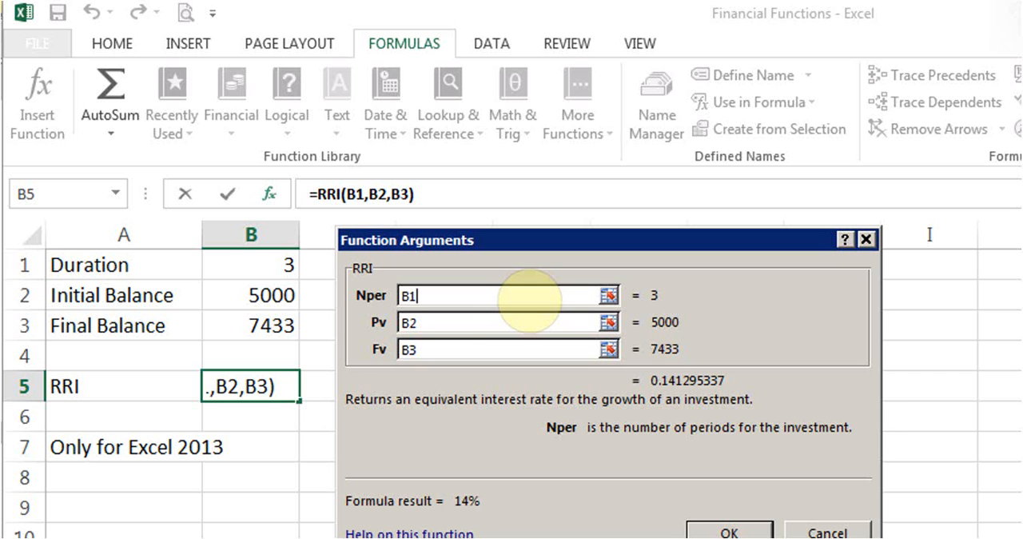
click(434, 320)
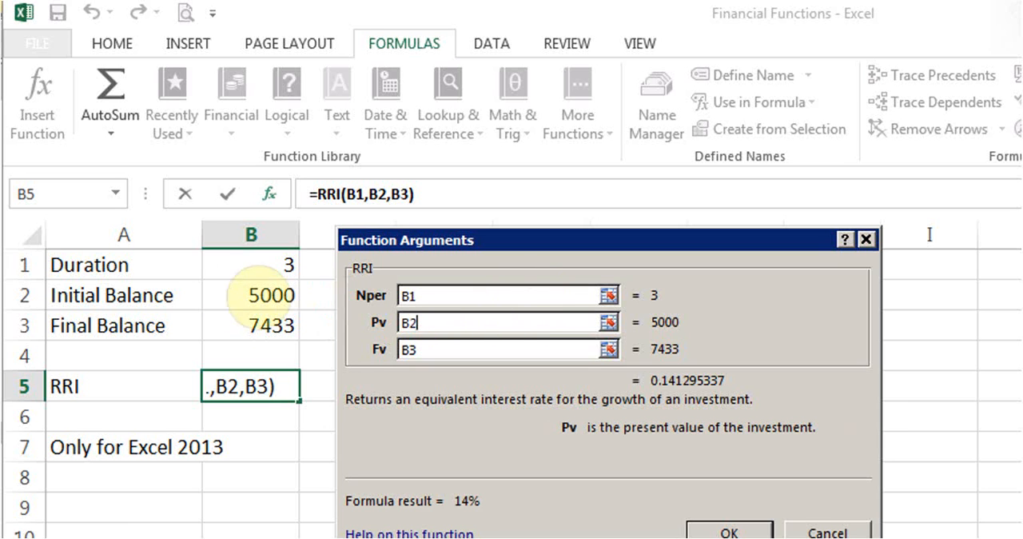
click(433, 352)
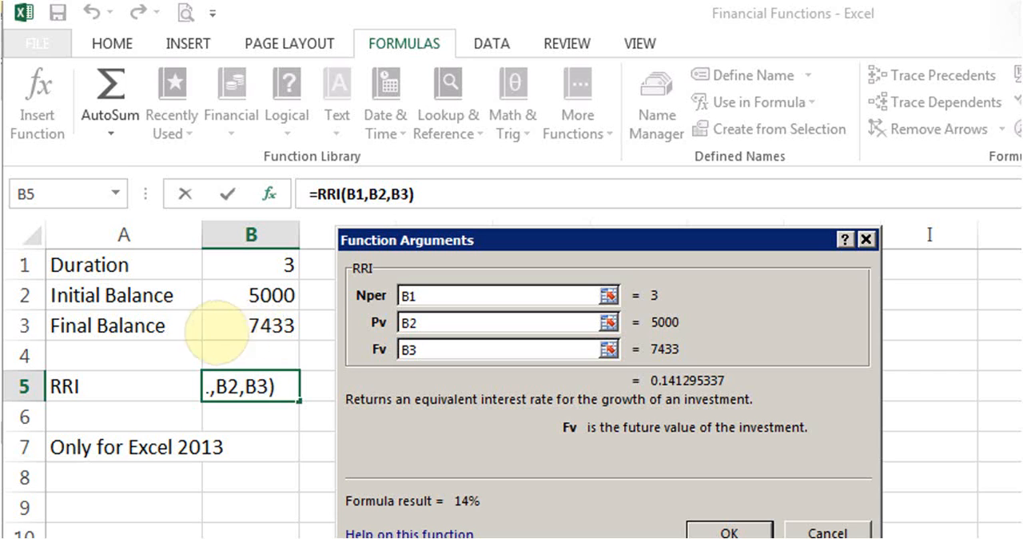
click(714, 534)
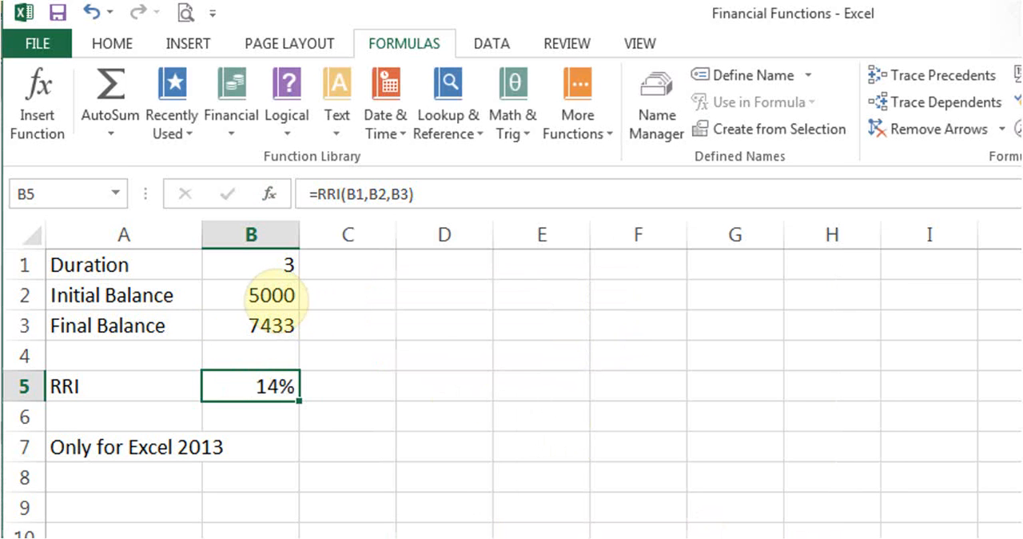
Set the initial balance in B2 to 2000.
click(274, 297)
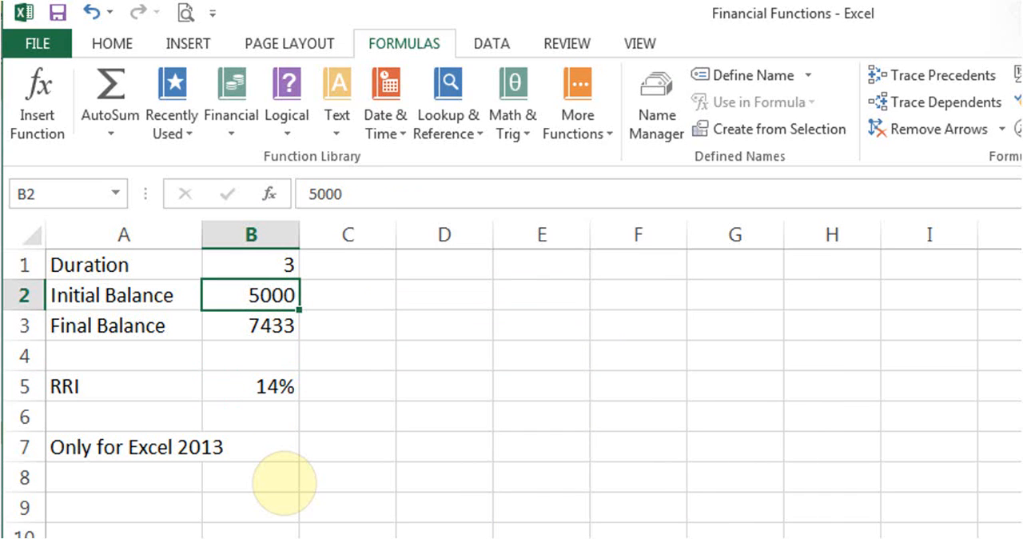
text(2000)
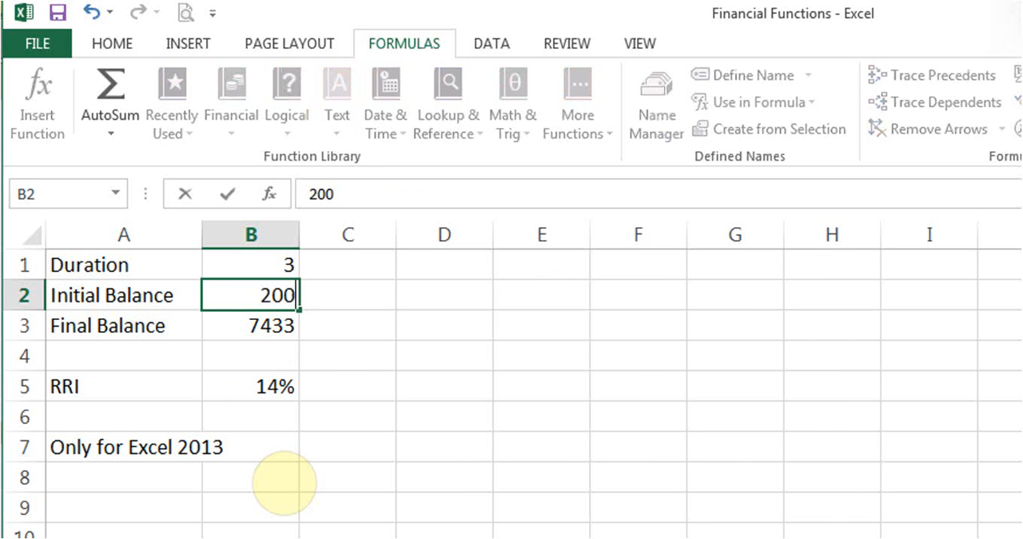
key(Return)
Set the duration in B1 to 5.
key(Up)
key(Up)
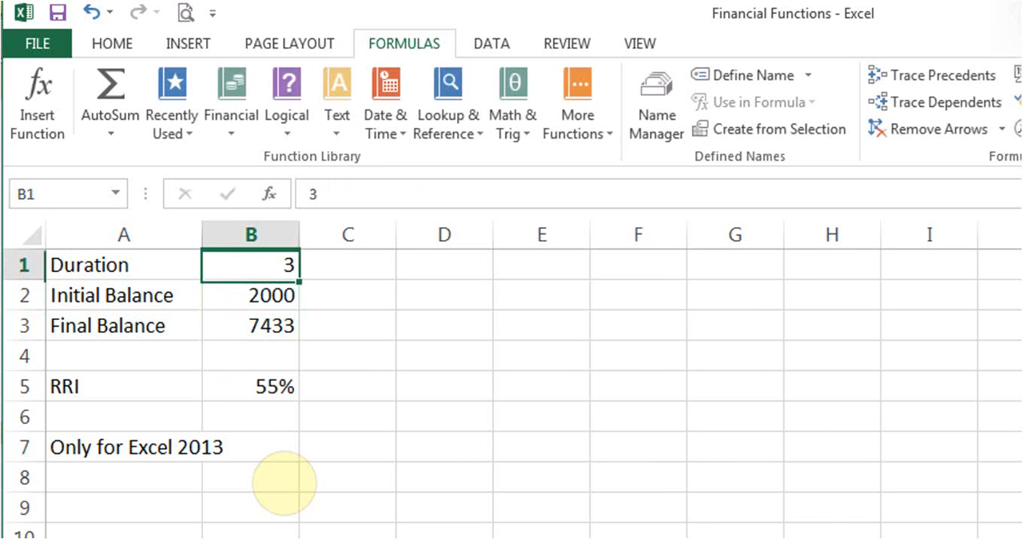
text(5)
key(Return)
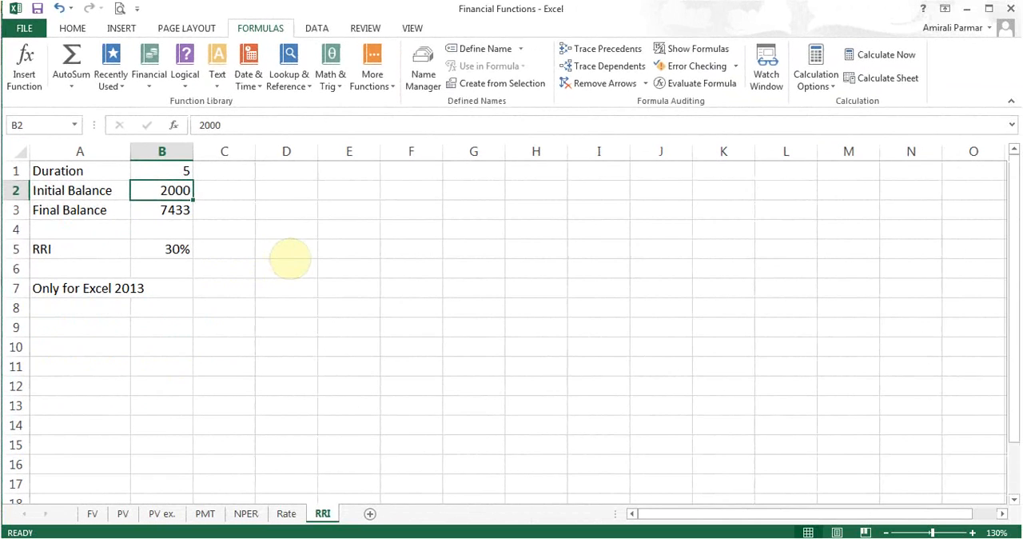
From empty cell D5, view the arguments of the financial function CUMPRINC and cancel without inserting it.
click(289, 257)
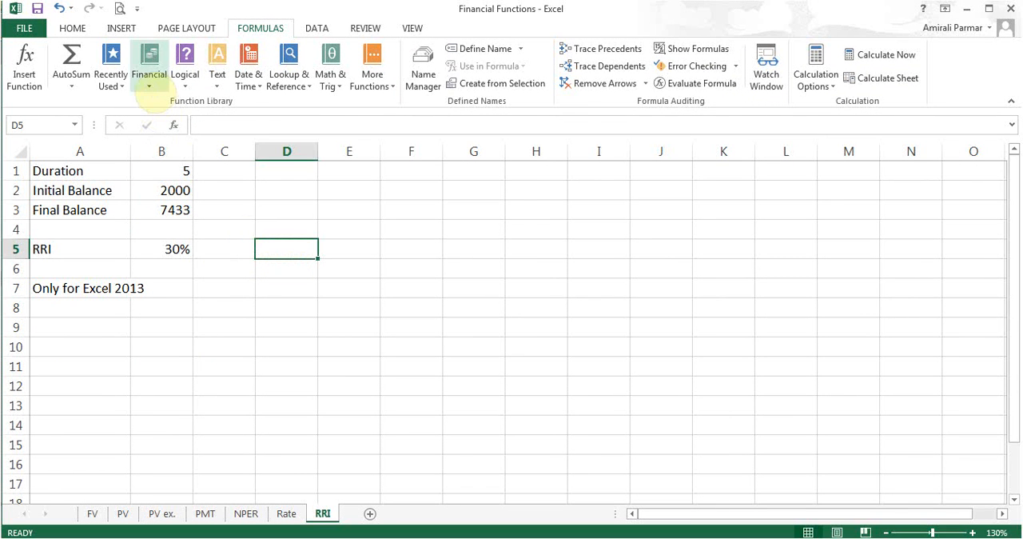
click(150, 80)
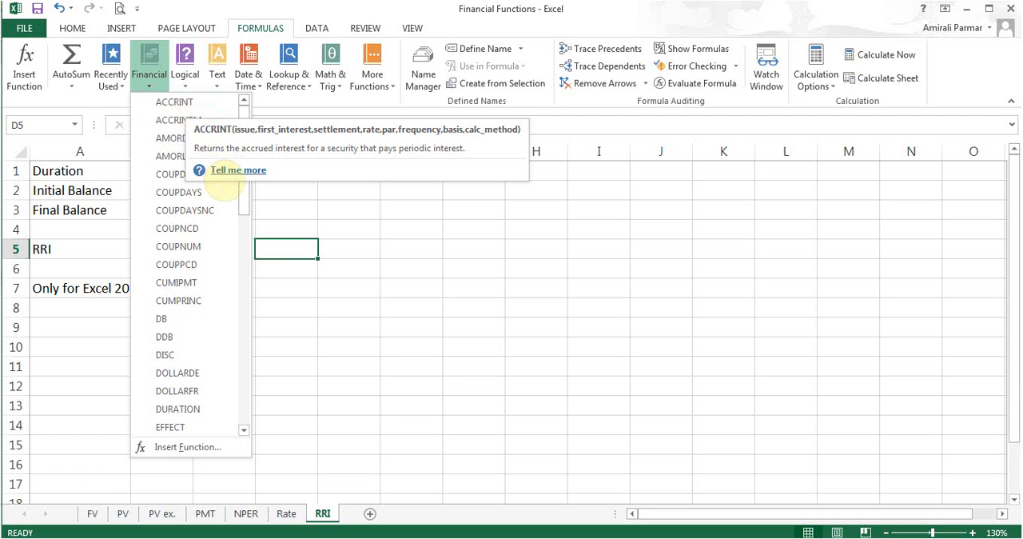
click(286, 254)
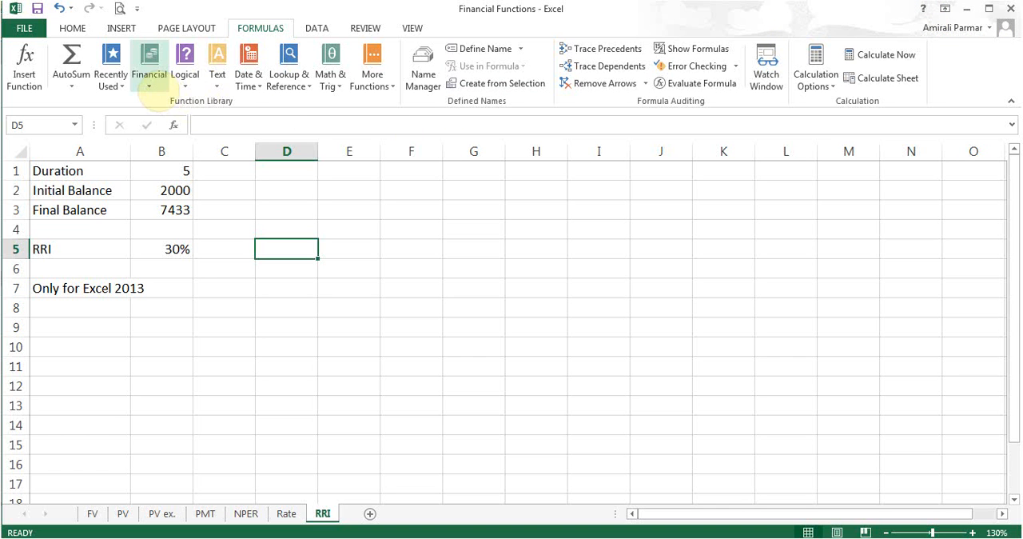
click(149, 84)
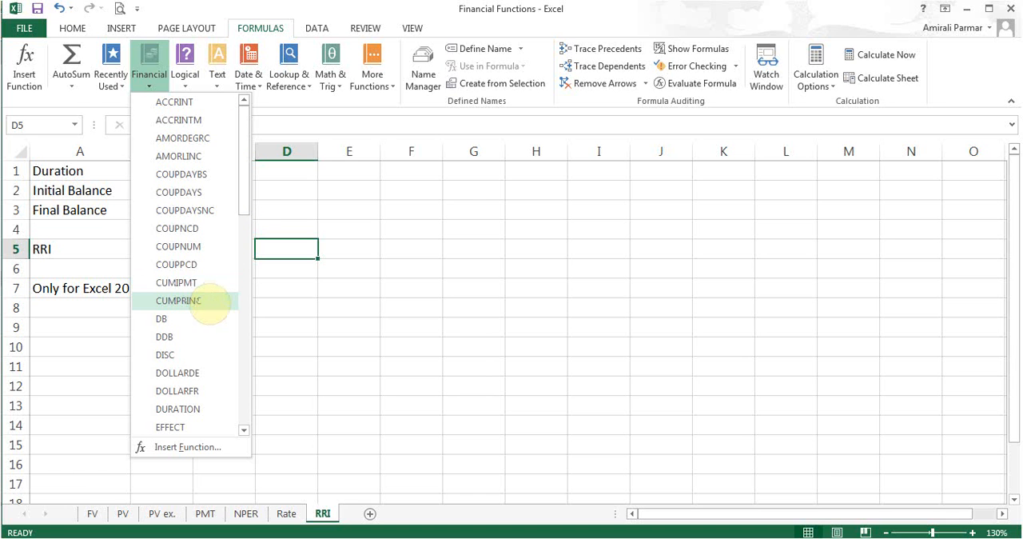
click(210, 302)
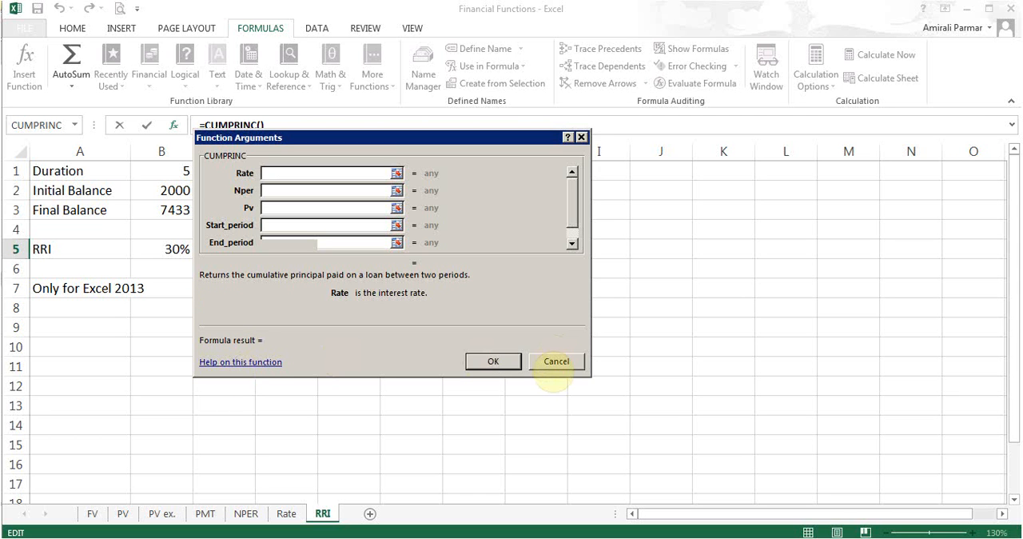
click(556, 361)
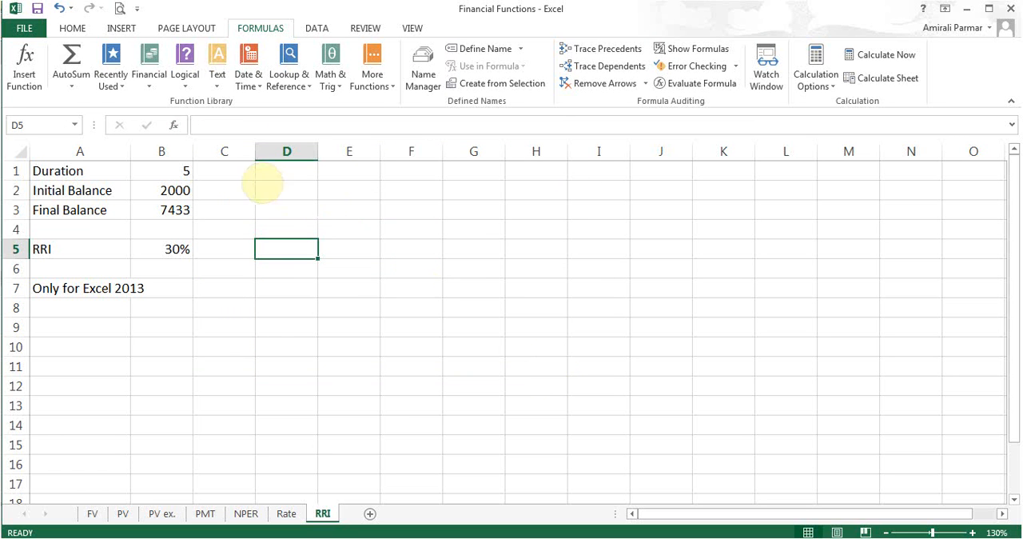
Browse the list of financial functions, including the description of SYD.
click(148, 68)
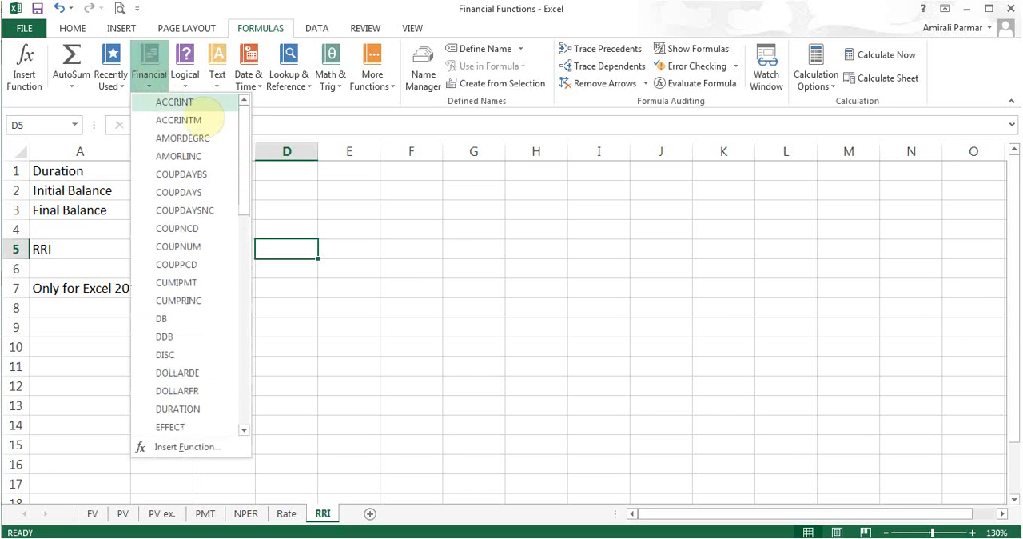
drag(245, 147, 250, 330)
mouse_move(182, 326)
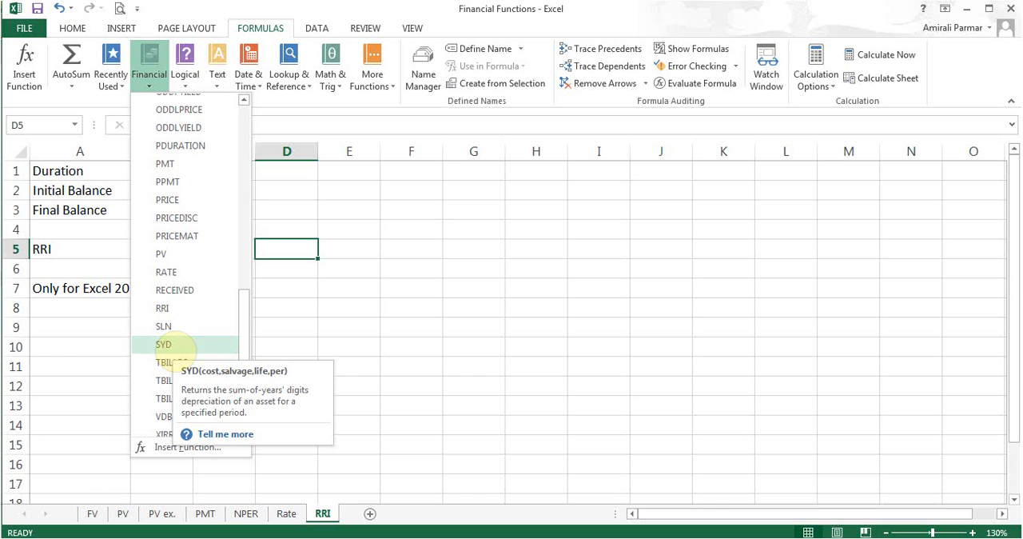
drag(240, 338, 238, 214)
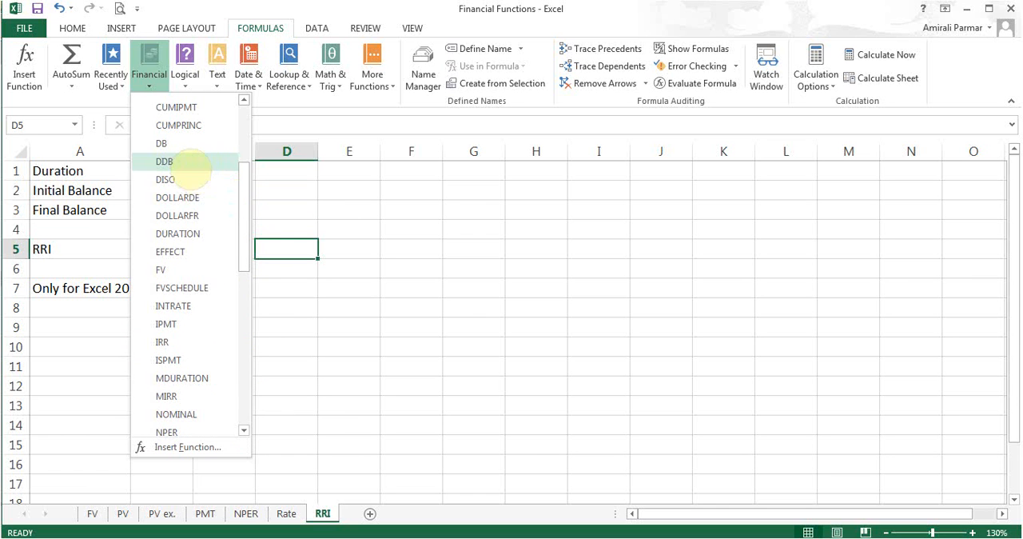